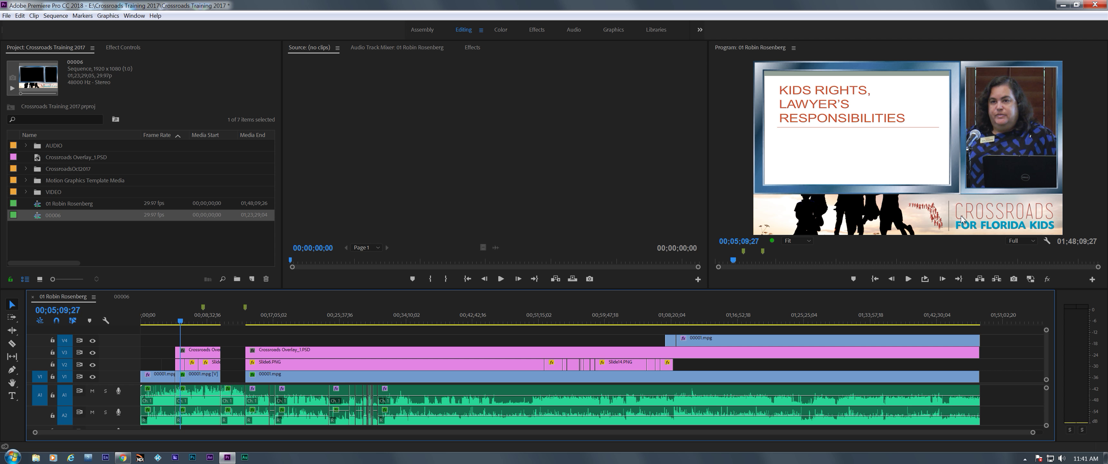
{"action": "left_click", "coordinate": [324, 351]}
{"action": "double_click", "coordinate": [324, 352]}
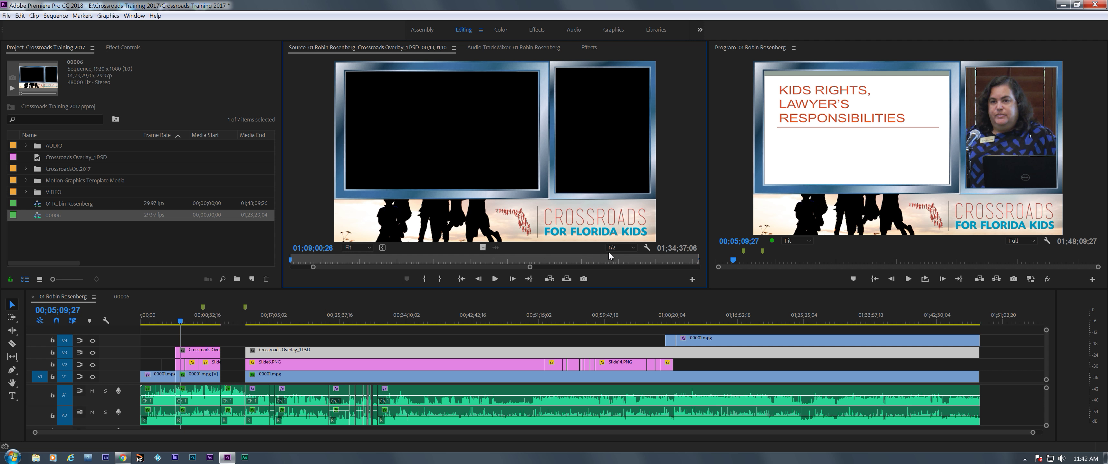
{"action": "left_click_drag", "start_coordinate": [296, 318], "coordinate": [126, 314]}
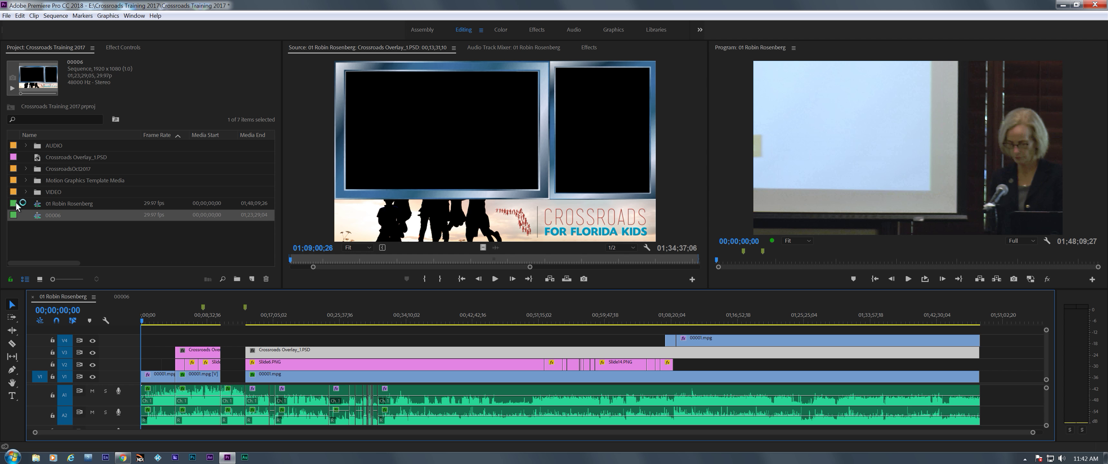
- Open the 00006 sequence and review its footage from about 5 minutes to about 13 minutes
{"action": "left_click", "coordinate": [122, 297]}
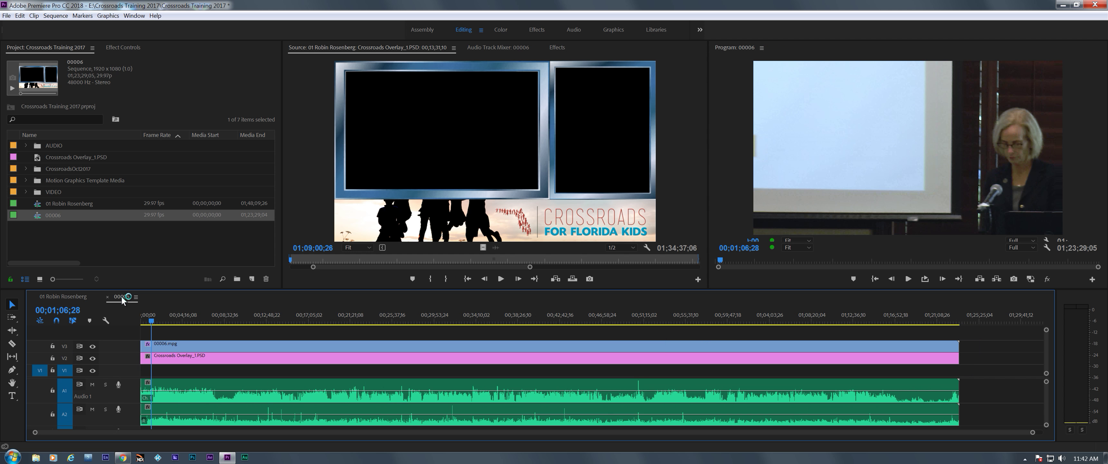
{"action": "left_click", "coordinate": [190, 319]}
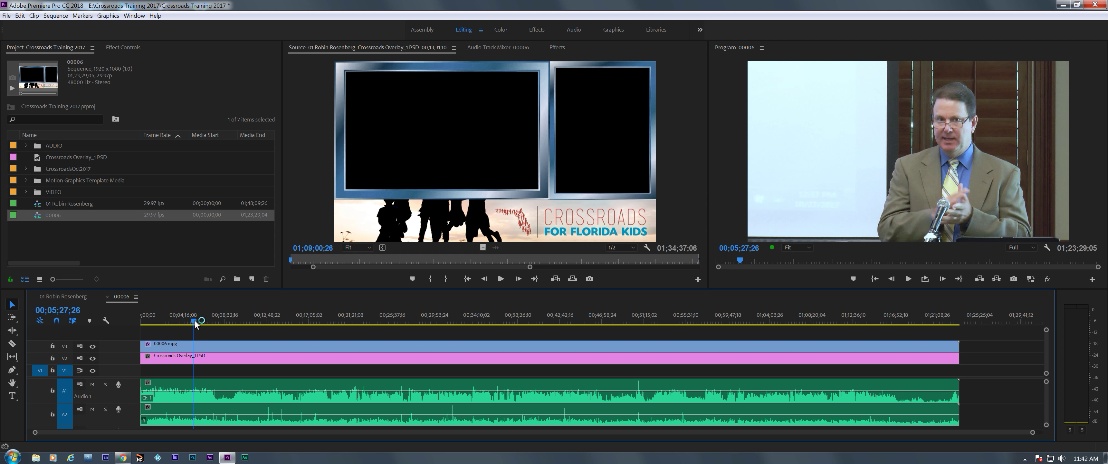
{"action": "left_click_drag", "start_coordinate": [192, 322], "coordinate": [242, 327]}
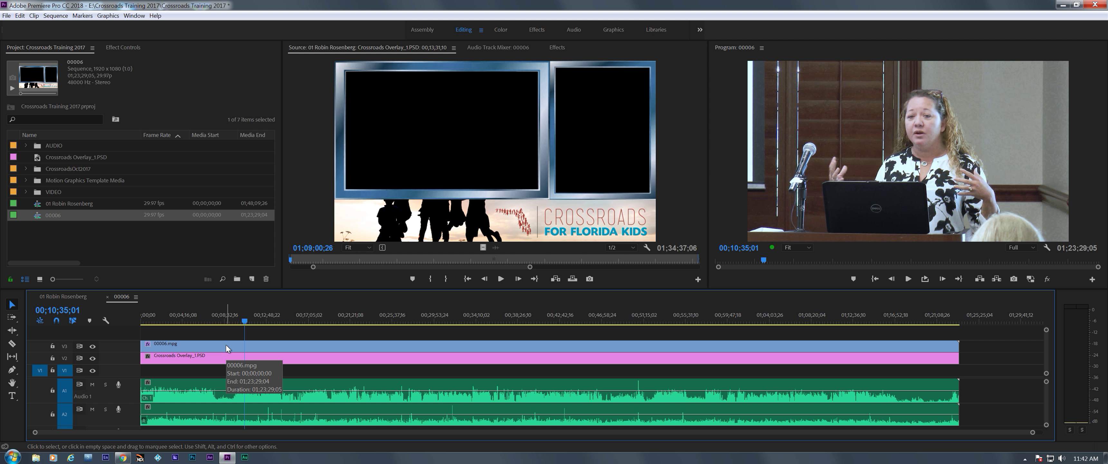
{"action": "left_click", "coordinate": [271, 321]}
- Show the effect settings of the 00006.mpg clip on track V3 and save the project
{"action": "left_click", "coordinate": [261, 343]}
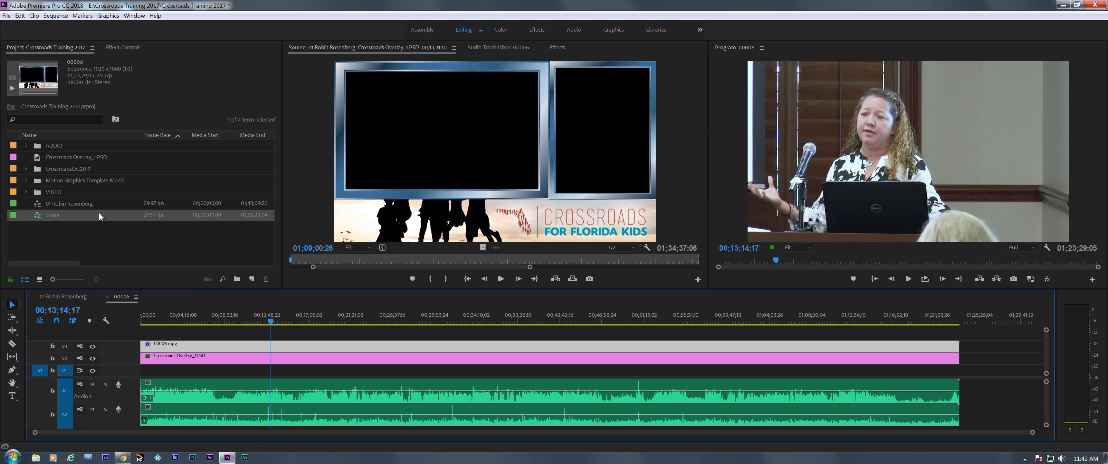
{"action": "left_click", "coordinate": [122, 48]}
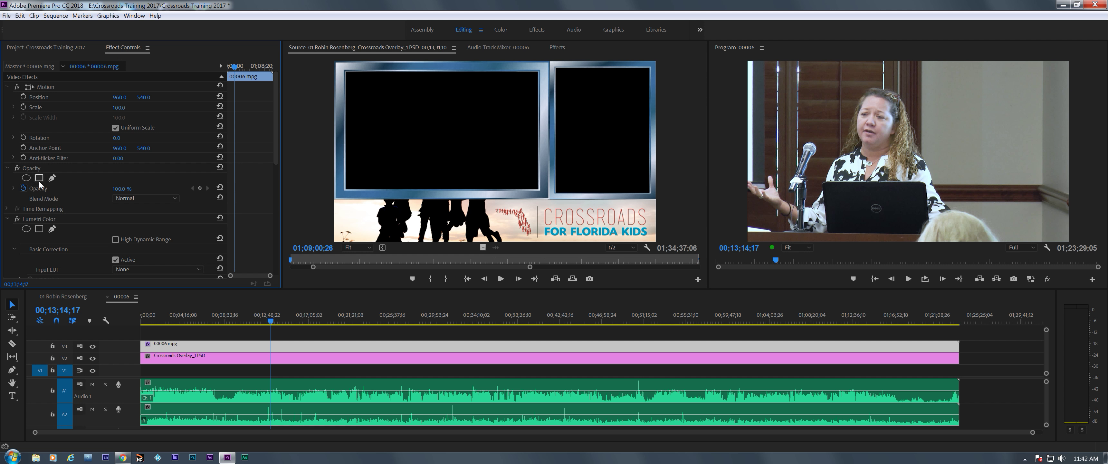
{"action": "key", "text": "ctrl+s"}
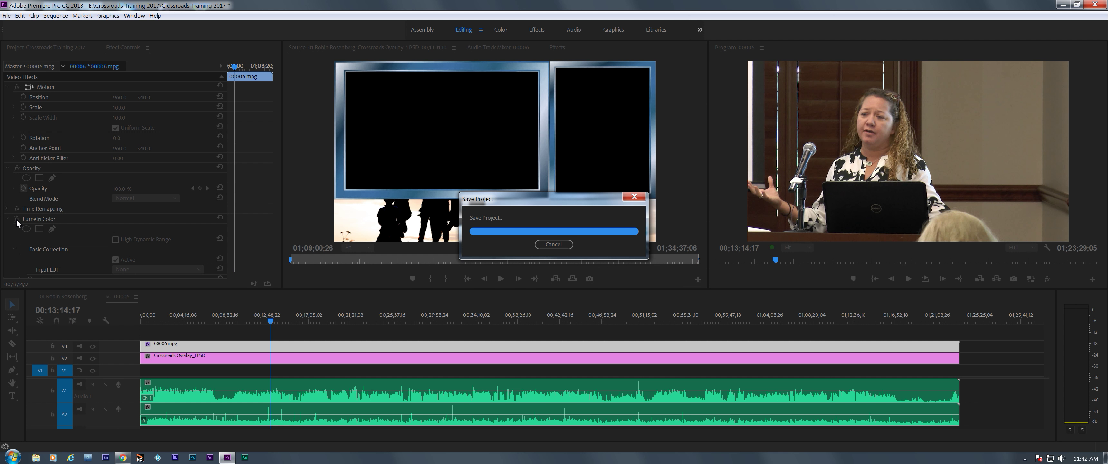
{"action": "left_click", "coordinate": [16, 219]}
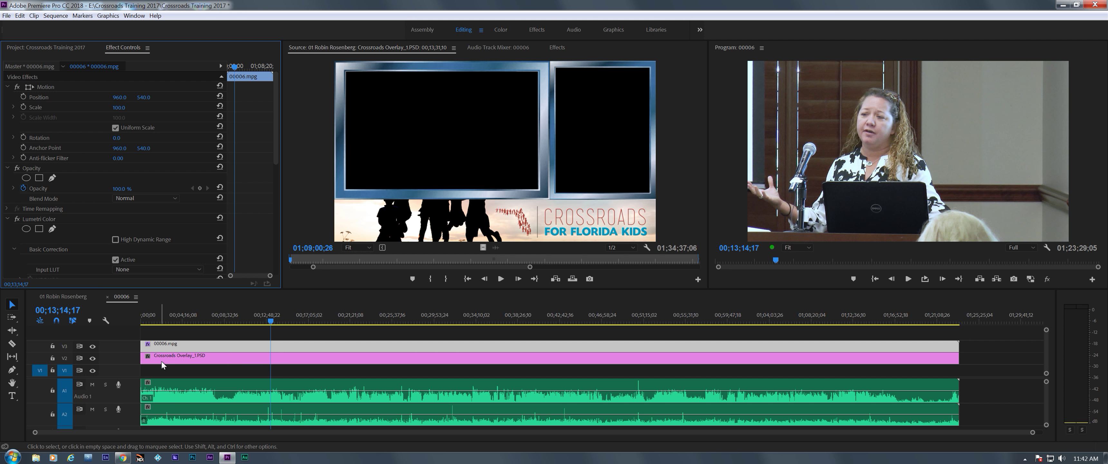
- Duplicate the 00006.mpg clip from V3 onto V1 beneath the overlay and return the playhead to the sequence start
{"action": "left_click", "coordinate": [279, 346]}
{"action": "left_click_drag", "start_coordinate": [280, 346], "coordinate": [277, 370]}
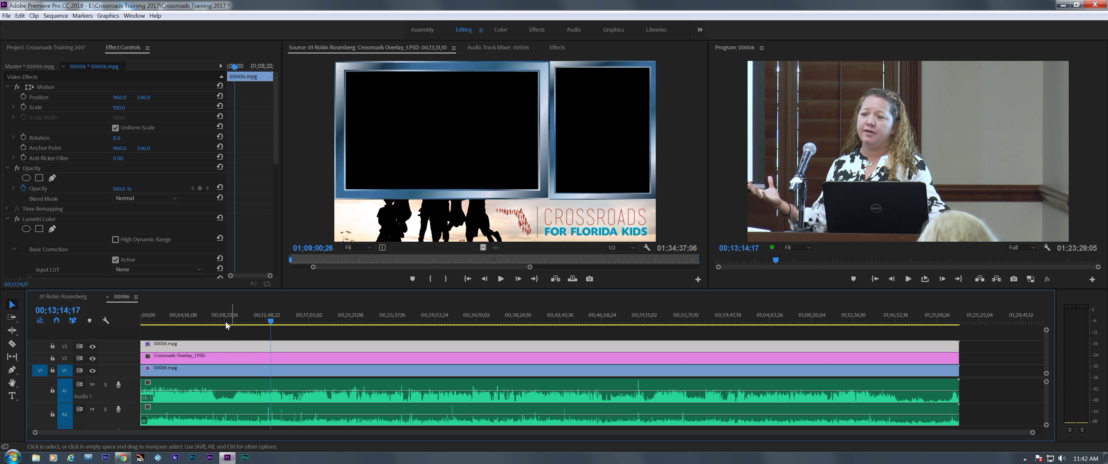
{"action": "left_click", "coordinate": [250, 317]}
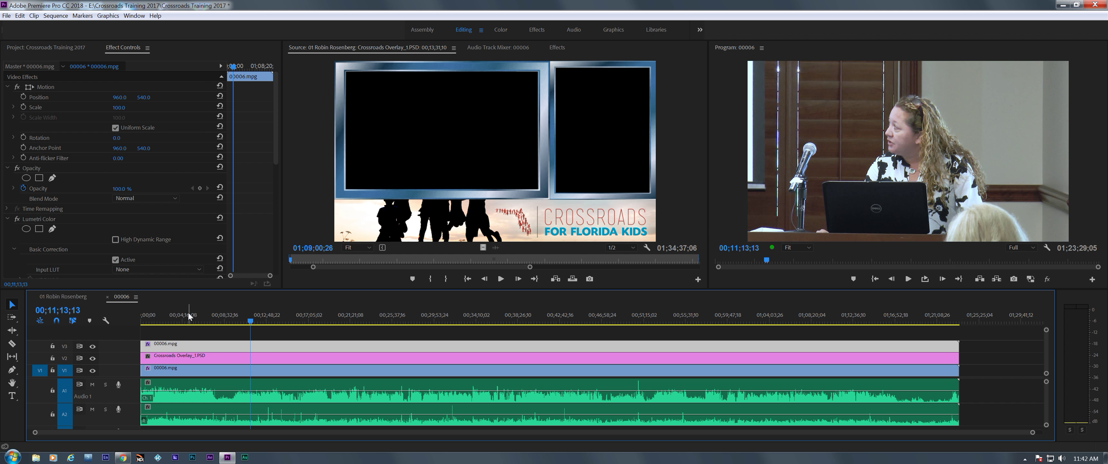
{"action": "key", "text": "Home"}
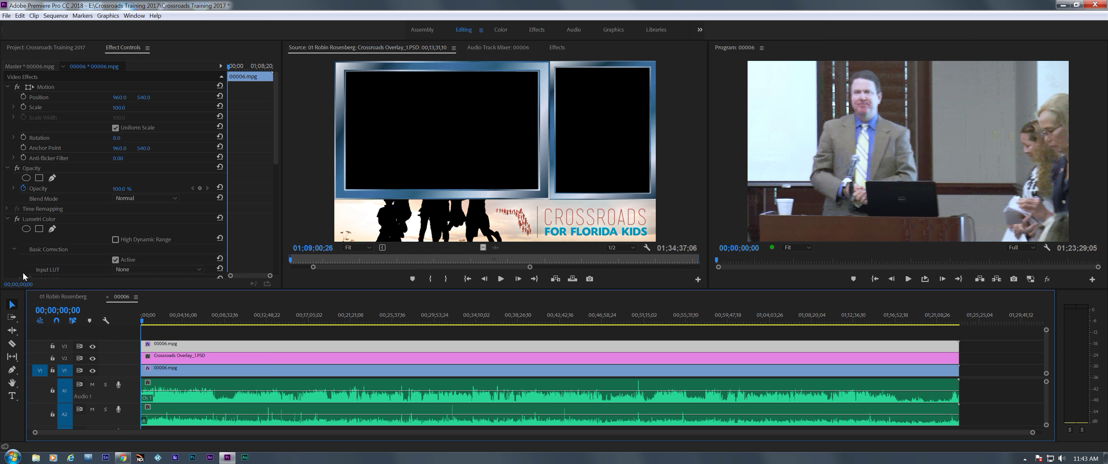
{"action": "left_click", "coordinate": [33, 47]}
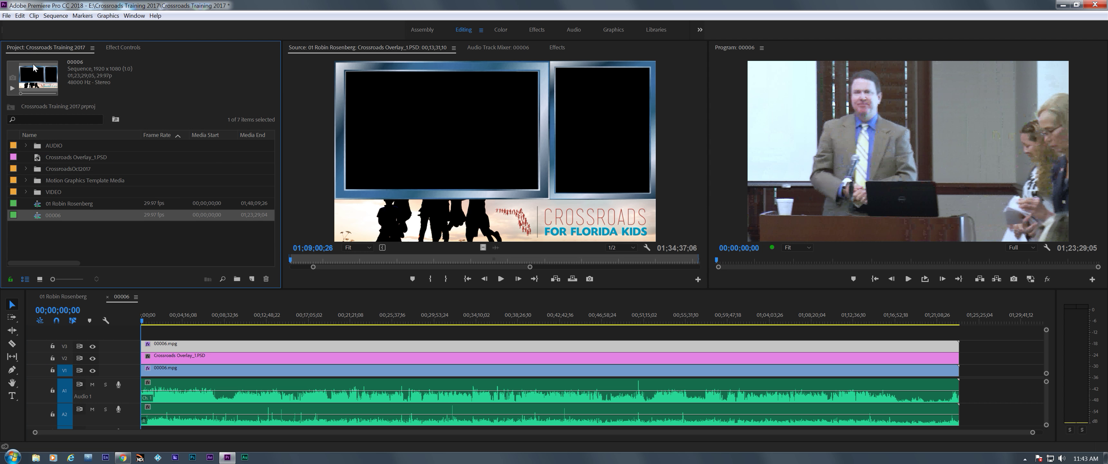
{"action": "right_click", "coordinate": [52, 236]}
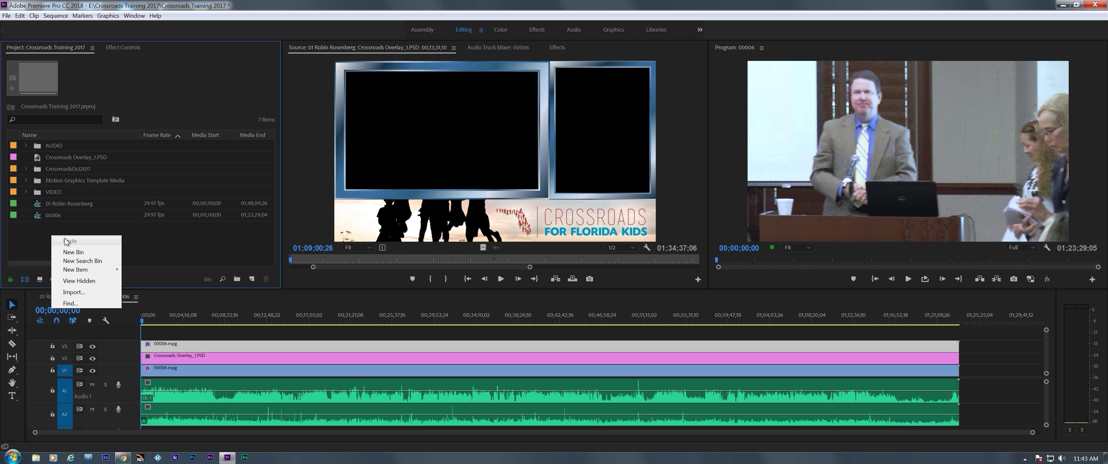
{"action": "left_click", "coordinate": [74, 292]}
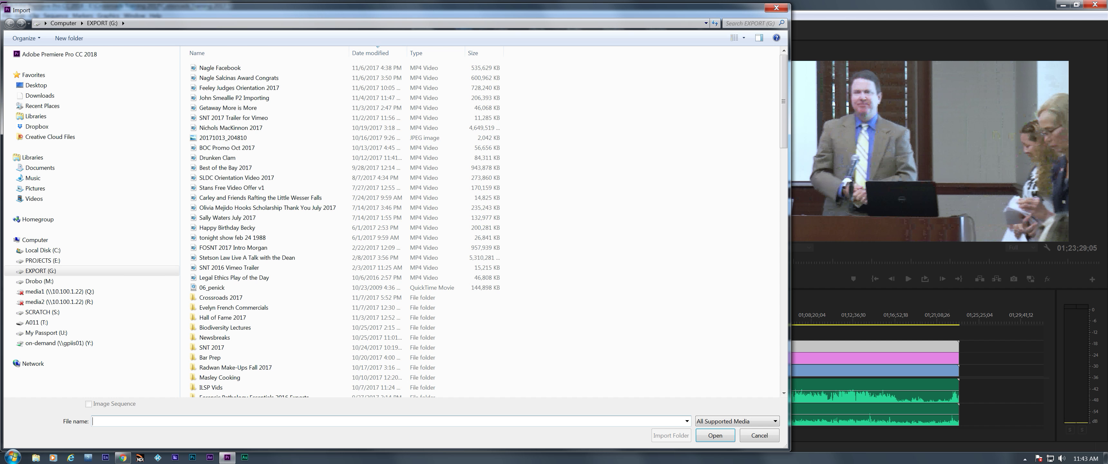
{"action": "left_click", "coordinate": [760, 435]}
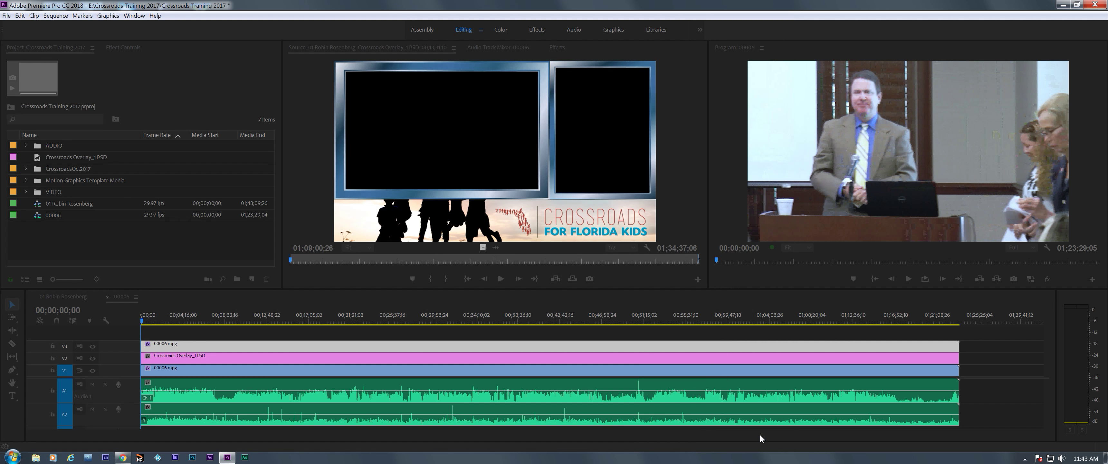
- Switch to Chrome and open the PowerPoints folder in Google Drive
{"action": "left_click", "coordinate": [122, 458]}
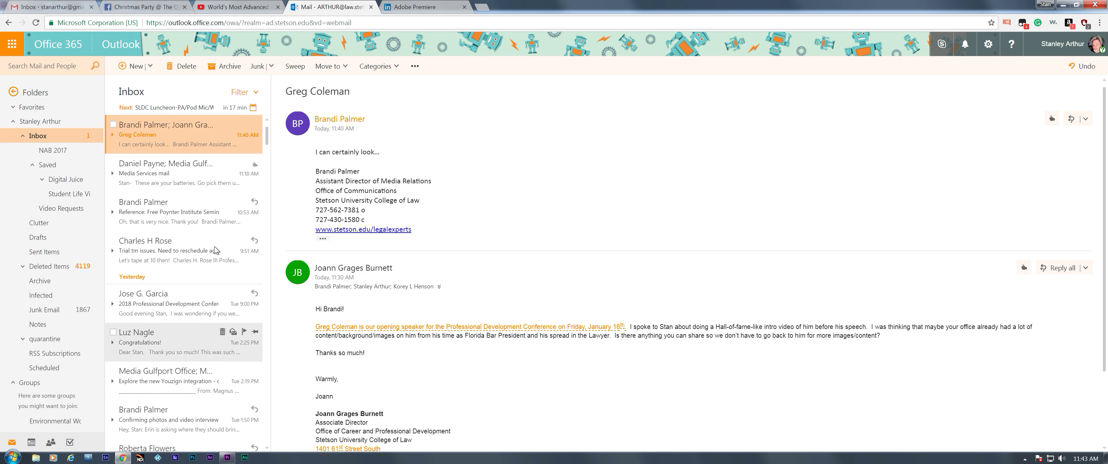
{"action": "left_click", "coordinate": [54, 6]}
{"action": "left_click", "coordinate": [1043, 47]}
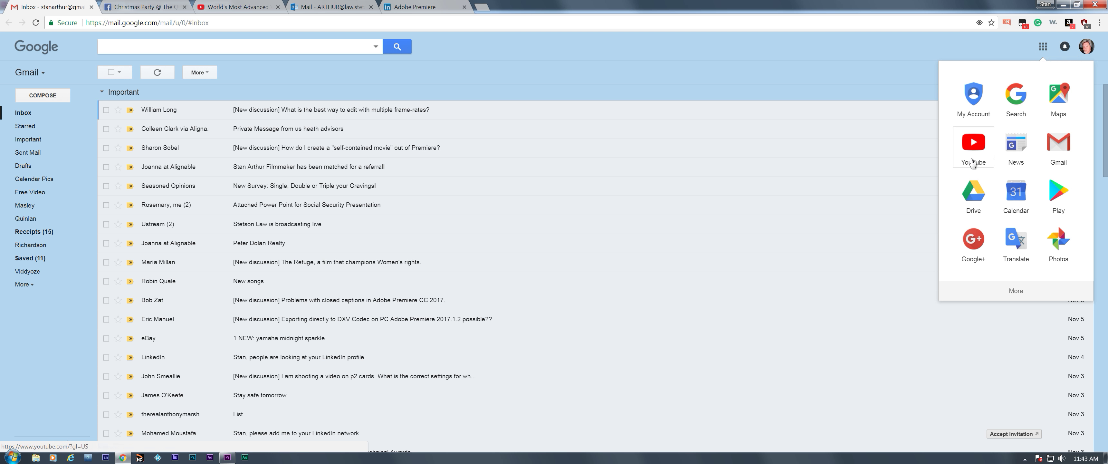
{"action": "left_click", "coordinate": [974, 195]}
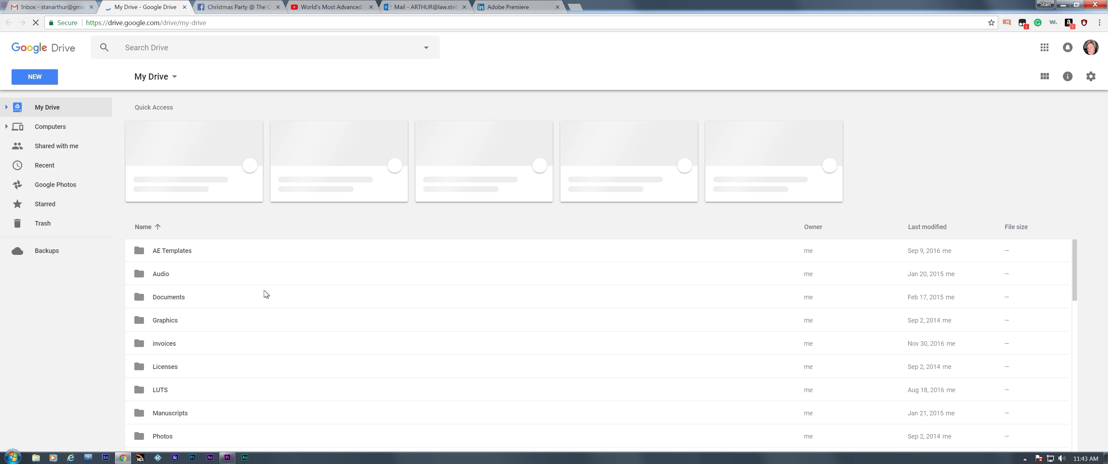
{"action": "scroll", "coordinate": [263, 299], "scroll_direction": "down", "scroll_amount": 7}
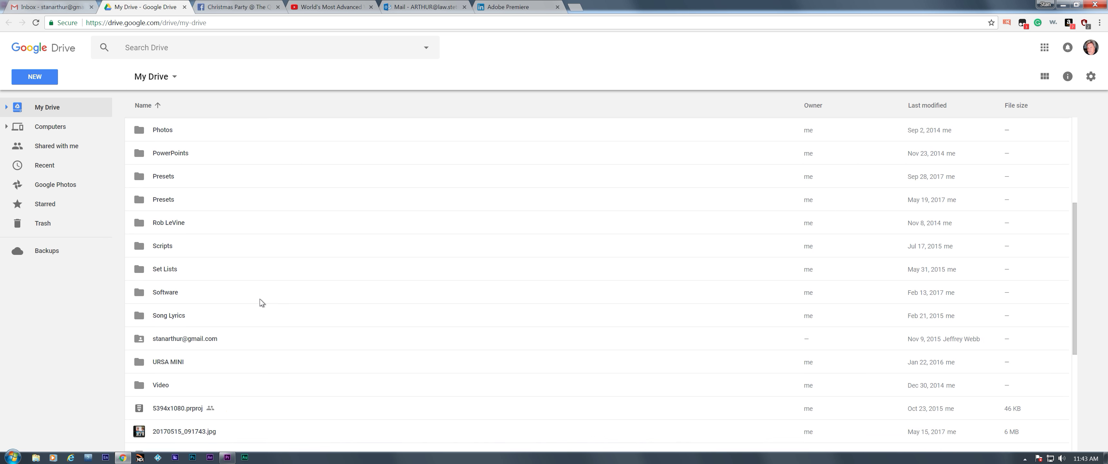
{"action": "scroll", "coordinate": [260, 300], "scroll_direction": "down", "scroll_amount": 5}
{"action": "scroll", "coordinate": [260, 301], "scroll_direction": "up", "scroll_amount": 5}
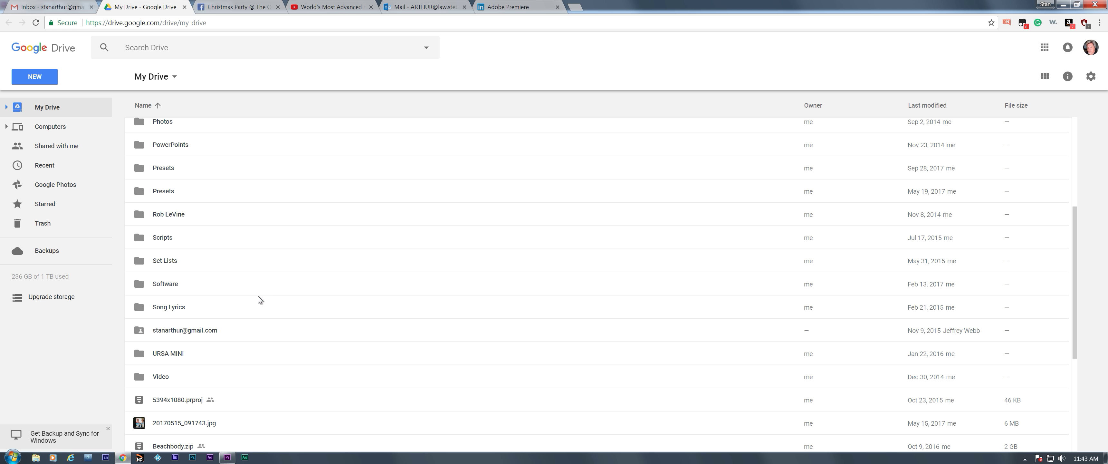
{"action": "double_click", "coordinate": [168, 149]}
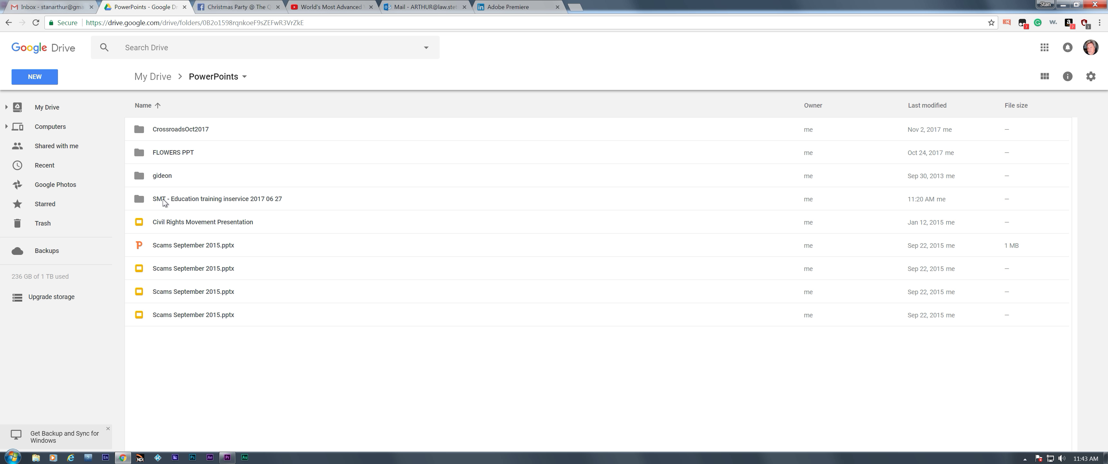
- Download the SMT - Education training inservice 2017 06 27 folder as a ZIP into Crossroads Training 2017 on the PROJECTS (E:) drive
{"action": "left_click", "coordinate": [195, 201]}
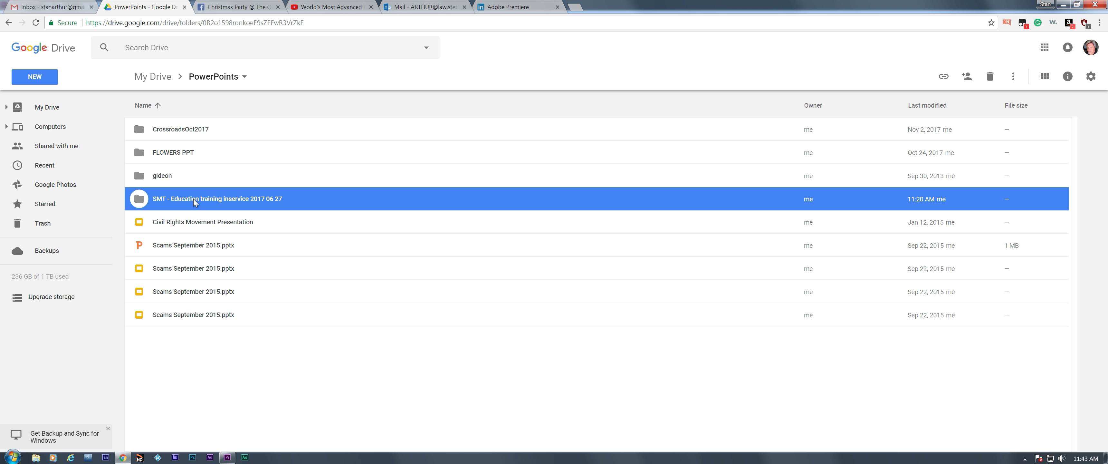
{"action": "right_click", "coordinate": [194, 202]}
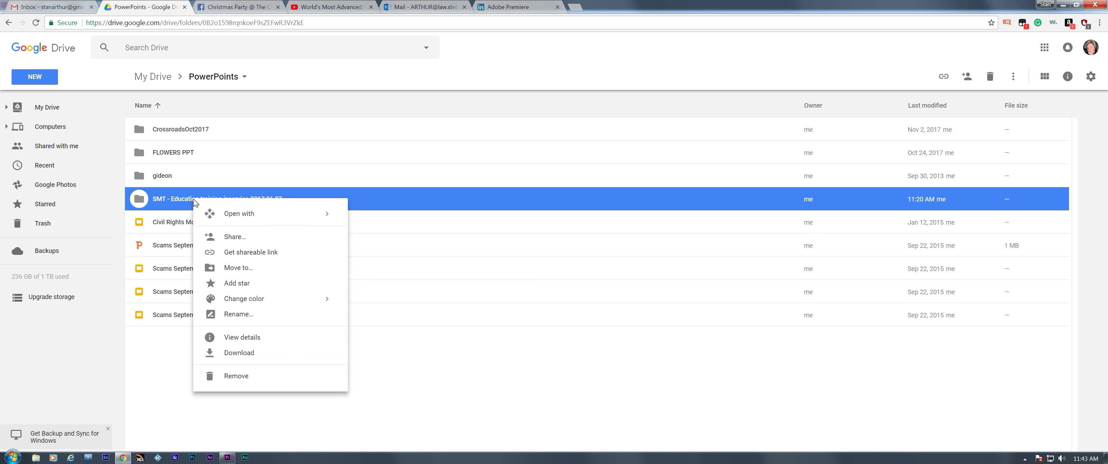
{"action": "left_click", "coordinate": [239, 356]}
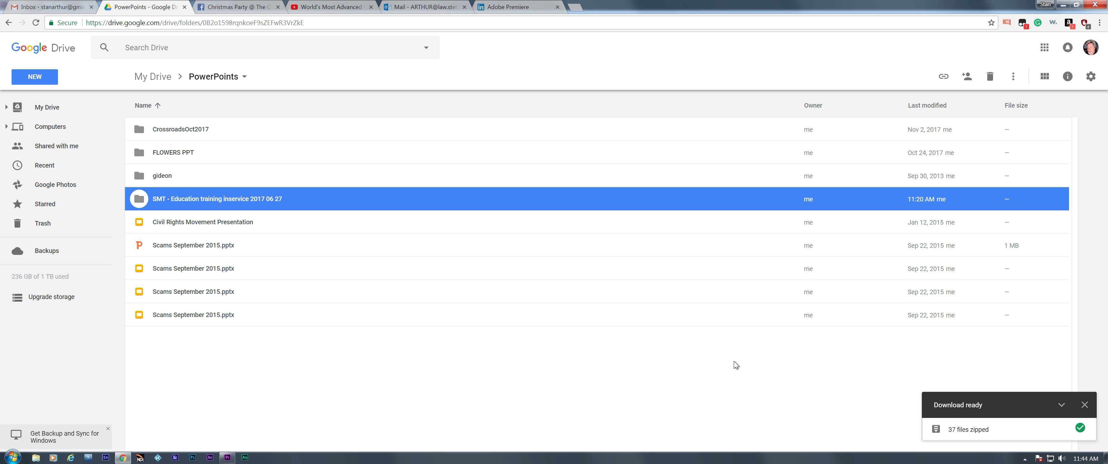
{"action": "left_click_drag", "start_coordinate": [424, 20], "coordinate": [363, 22]}
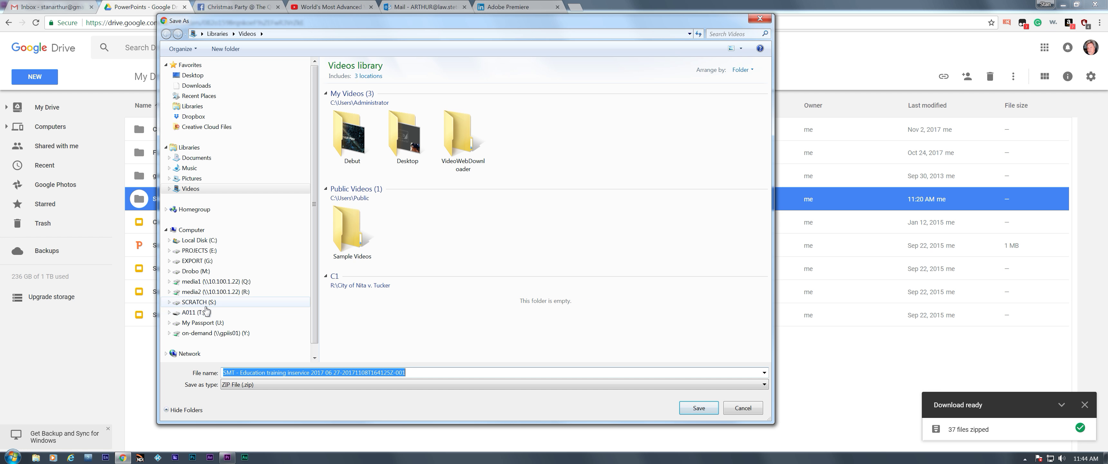
{"action": "left_click", "coordinate": [198, 251]}
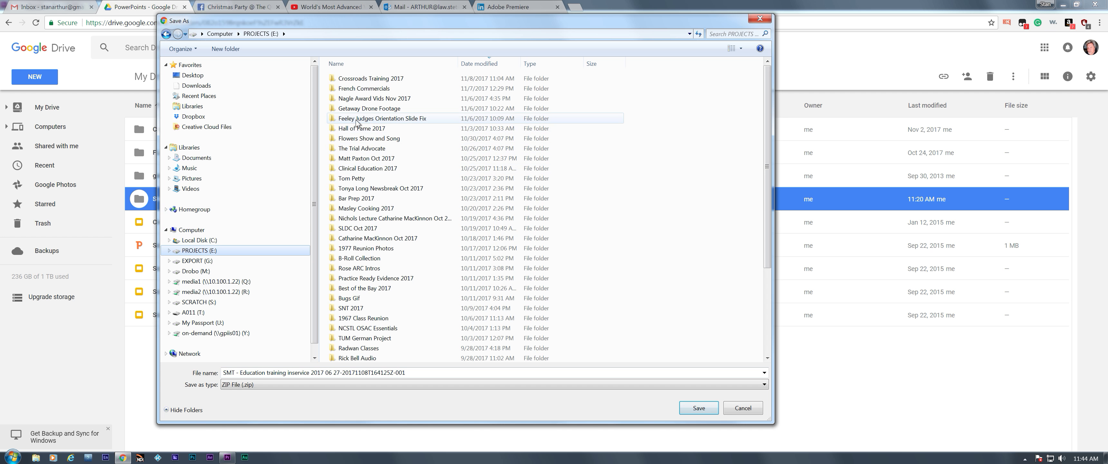
{"action": "left_click", "coordinate": [364, 80]}
{"action": "double_click", "coordinate": [364, 80]}
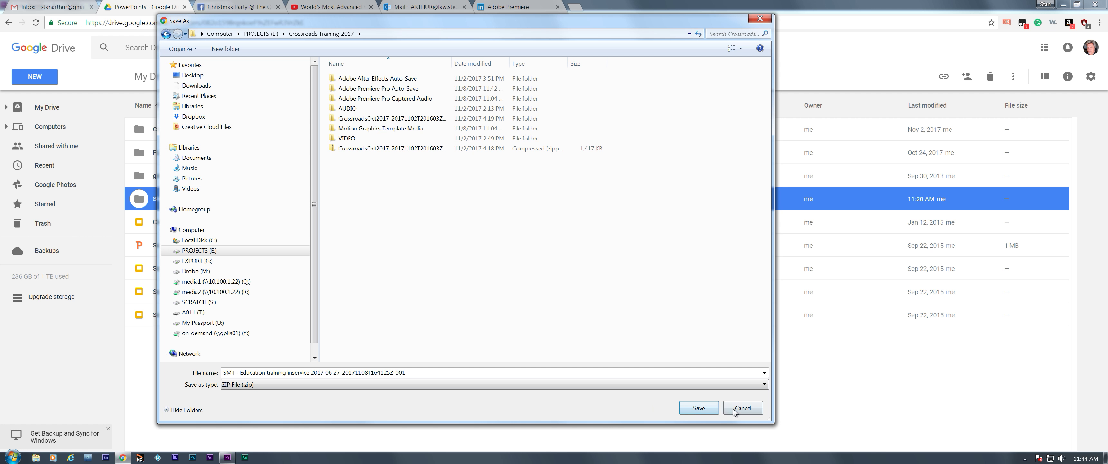
{"action": "left_click", "coordinate": [699, 407]}
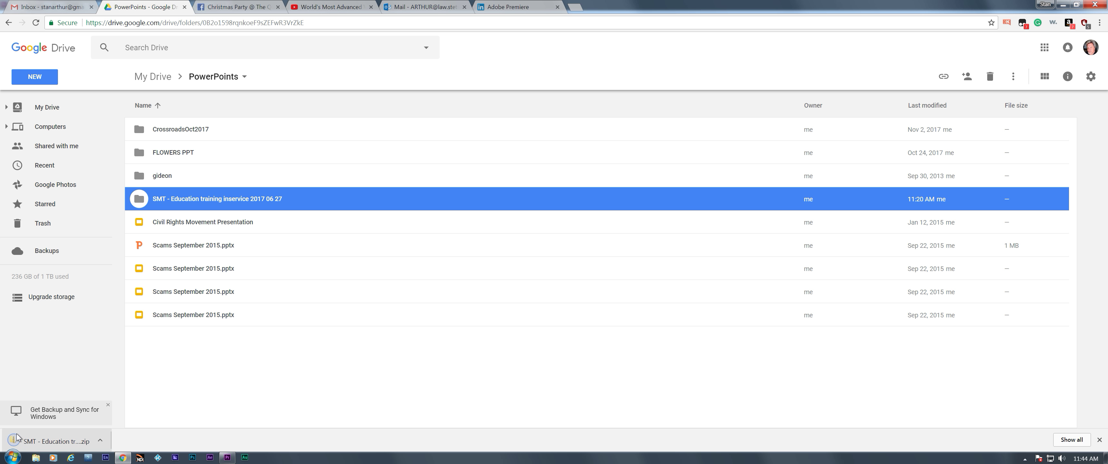
- Locate the downloaded SMT - Education training inservice ZIP and extract all its files within the Crossroads Training 2017 folder
{"action": "left_click", "coordinate": [100, 440]}
{"action": "left_click", "coordinate": [134, 413]}
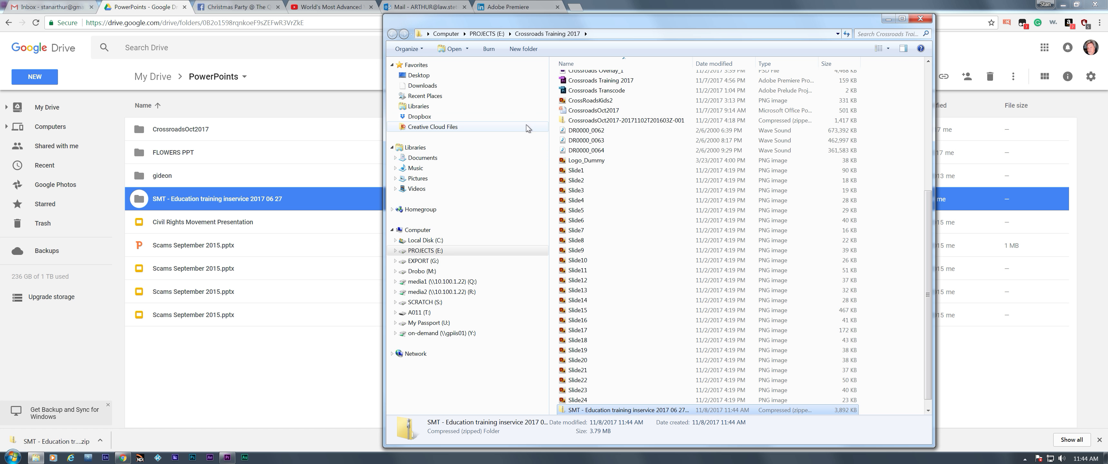
{"action": "double_click", "coordinate": [564, 410]}
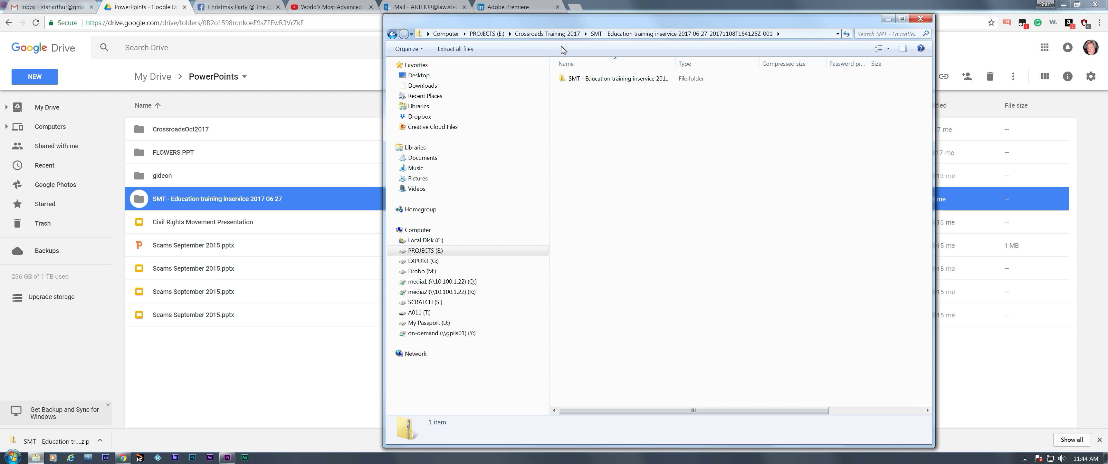
{"action": "left_click", "coordinate": [455, 48]}
{"action": "left_click", "coordinate": [644, 328]}
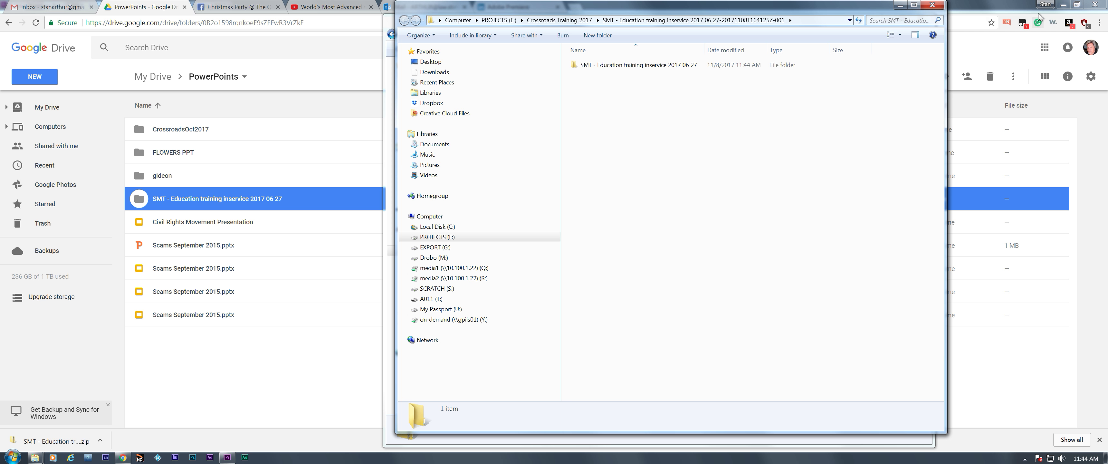
- Switch back to Premiere Pro and import the extracted SMT - Education training inservice 2017 06 27 folder into the project as a bin
{"action": "left_click", "coordinate": [1061, 5]}
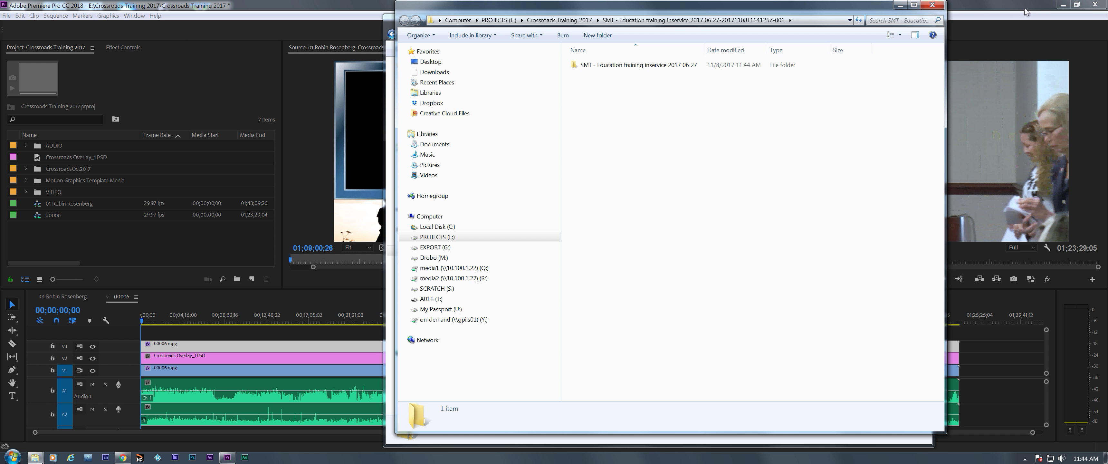
{"action": "left_click_drag", "start_coordinate": [874, 11], "coordinate": [865, 17]}
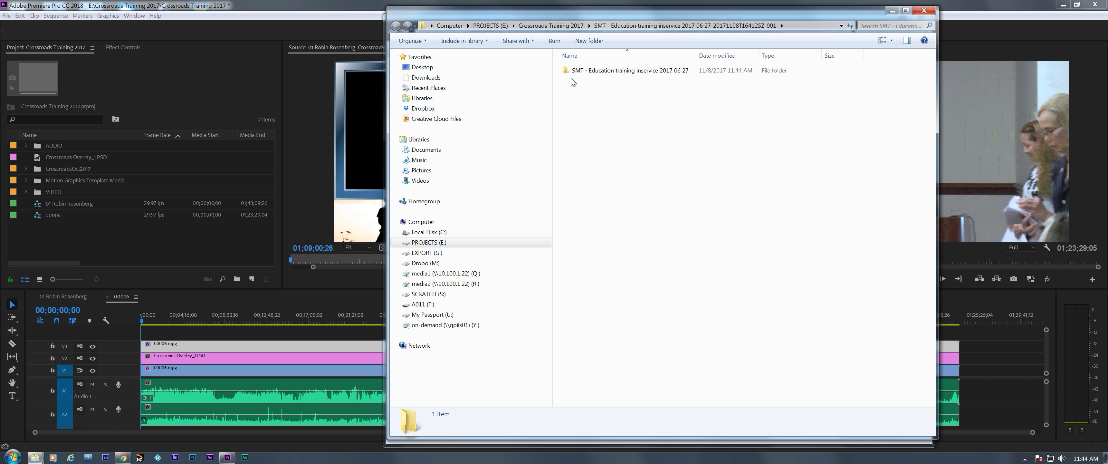
{"action": "left_click_drag", "start_coordinate": [566, 72], "coordinate": [128, 244]}
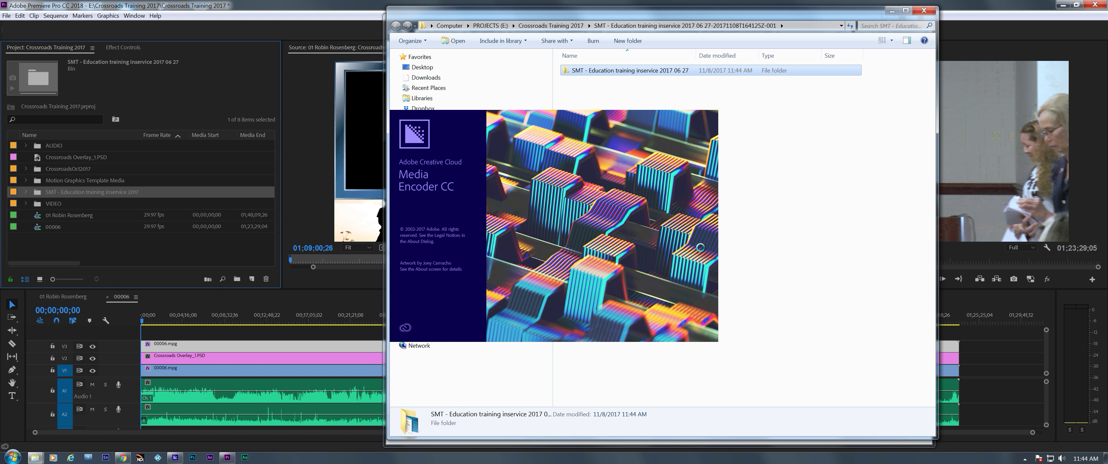
- Switch back to Premiere Pro, enlarge the timeline area, and make the Audio 2 track taller
{"action": "left_click", "coordinate": [227, 458]}
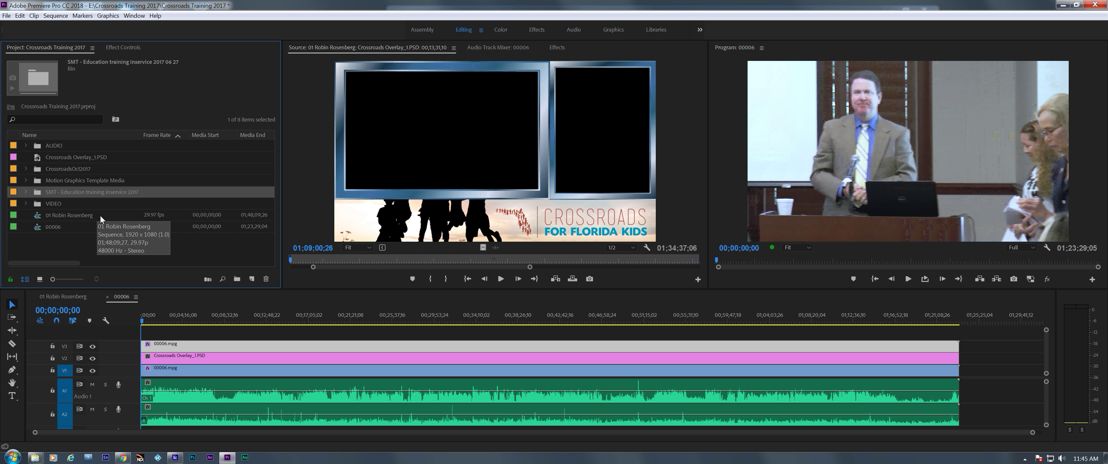
{"action": "left_click", "coordinate": [171, 343]}
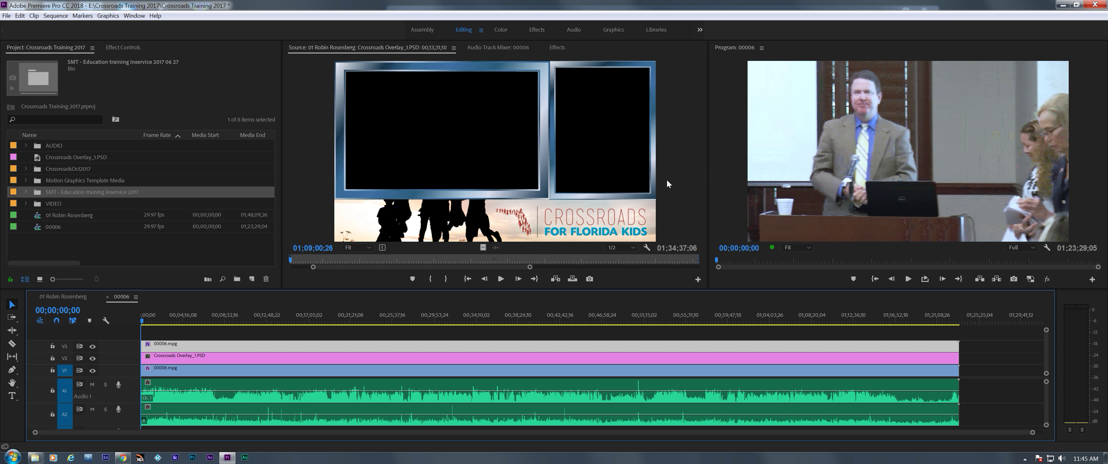
{"action": "left_click", "coordinate": [144, 322]}
{"action": "left_click_drag", "start_coordinate": [144, 321], "coordinate": [121, 318]}
{"action": "left_click_drag", "start_coordinate": [299, 288], "coordinate": [302, 256]}
{"action": "left_click", "coordinate": [204, 372]}
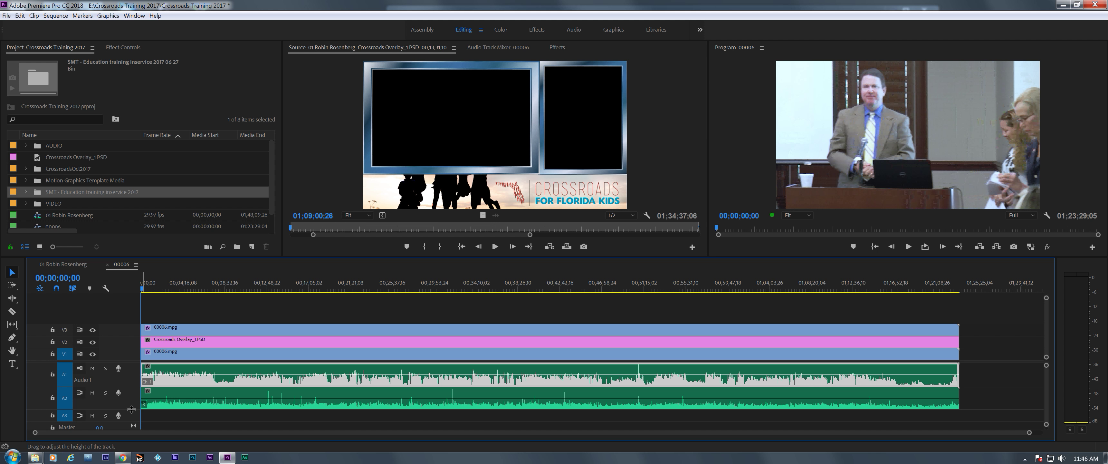
{"action": "left_click_drag", "start_coordinate": [132, 414], "coordinate": [132, 419]}
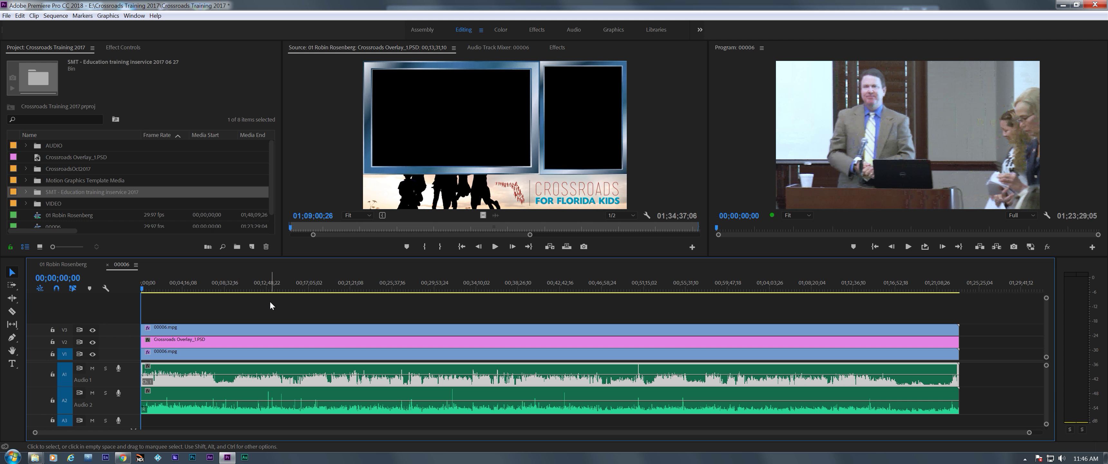
- Expand the SMT - Education training inservice bin and open Slide1.PNG in the Source monitor
{"action": "left_click", "coordinate": [26, 191]}
{"action": "double_click", "coordinate": [64, 203]}
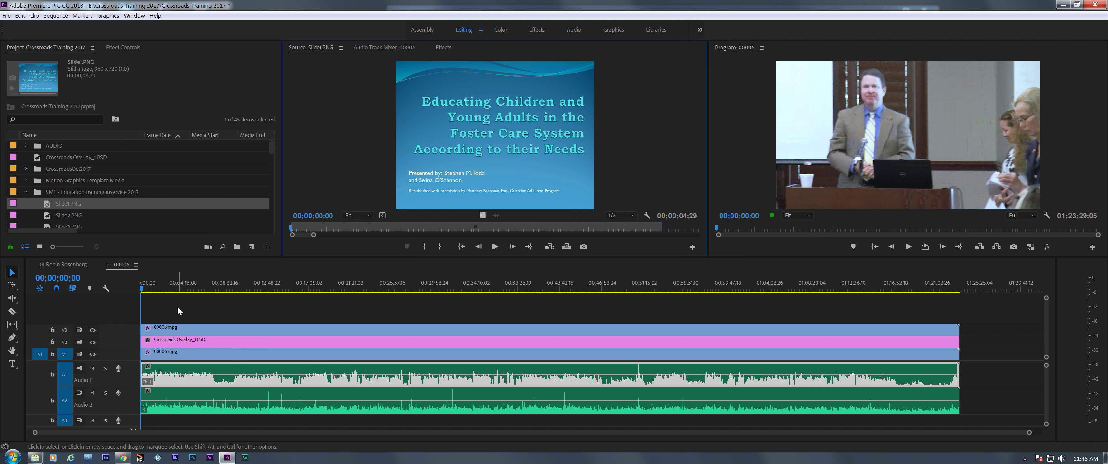
- Play the 00006 sequence from the start and park the playhead at 00;00;23;19 for the first cut
{"action": "left_click", "coordinate": [175, 295]}
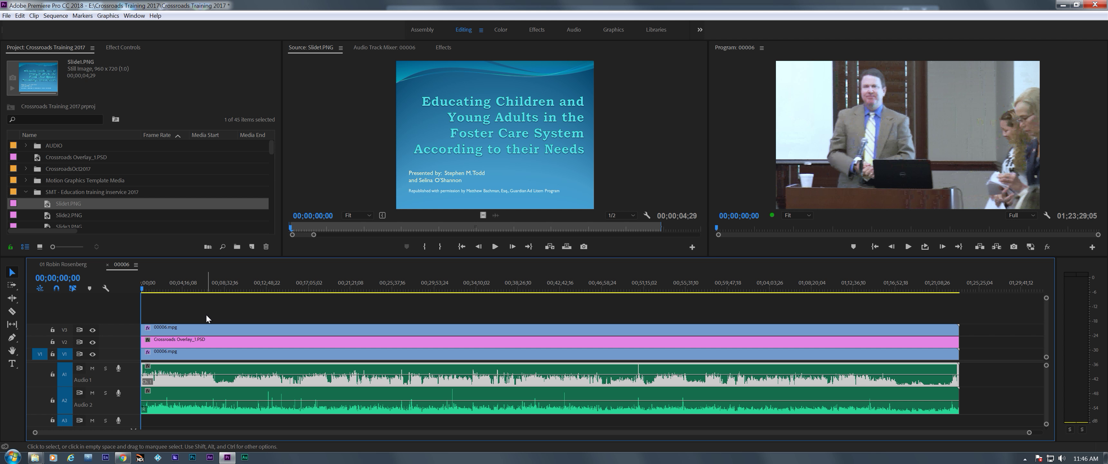
{"action": "key", "text": "space"}
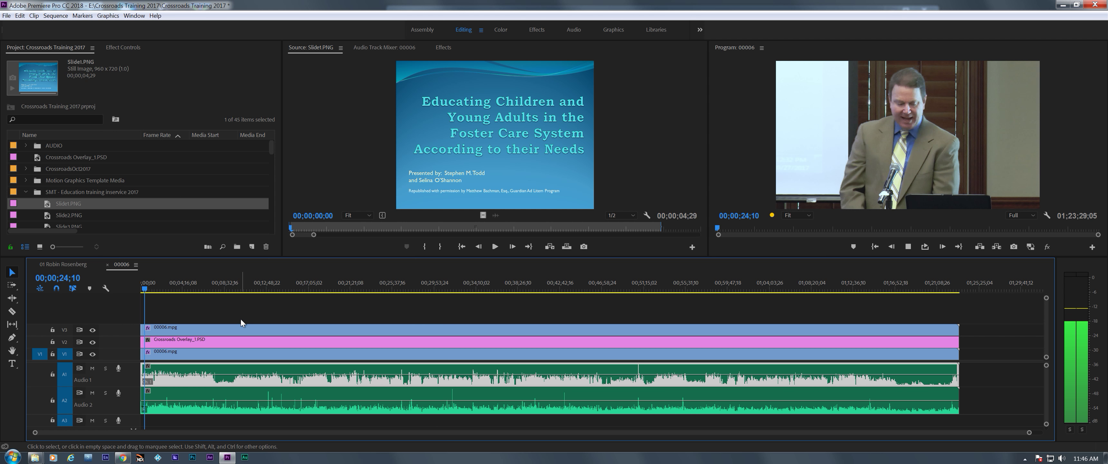
{"action": "key", "text": "space"}
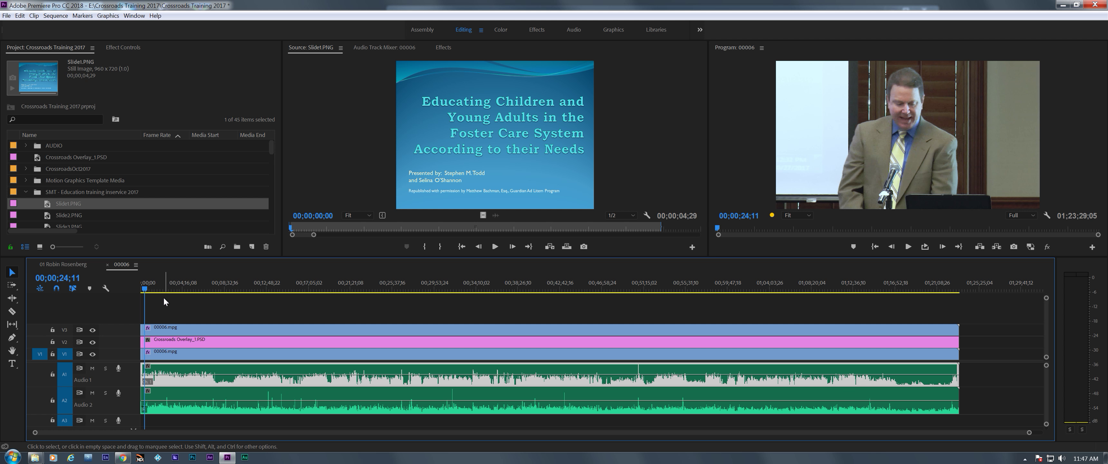
{"action": "key", "text": "j"}
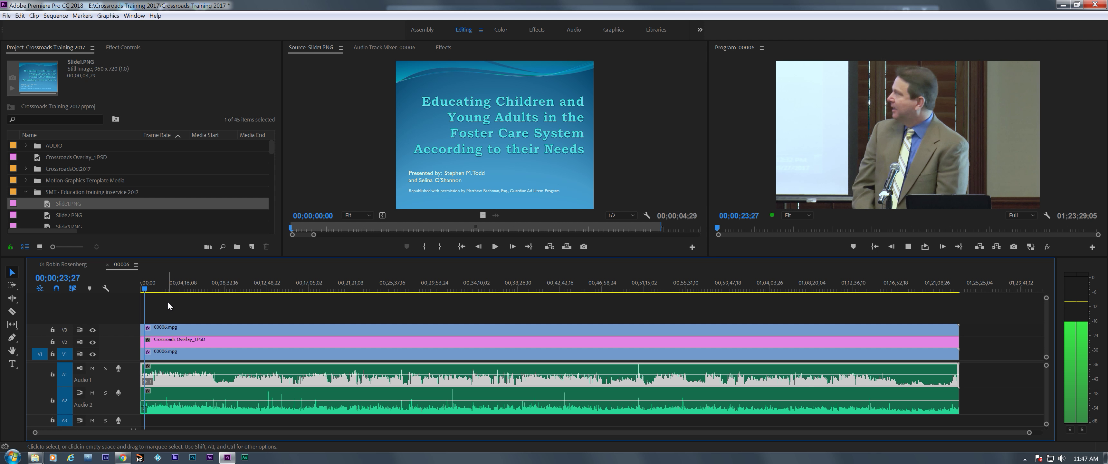
{"action": "key", "text": "k"}
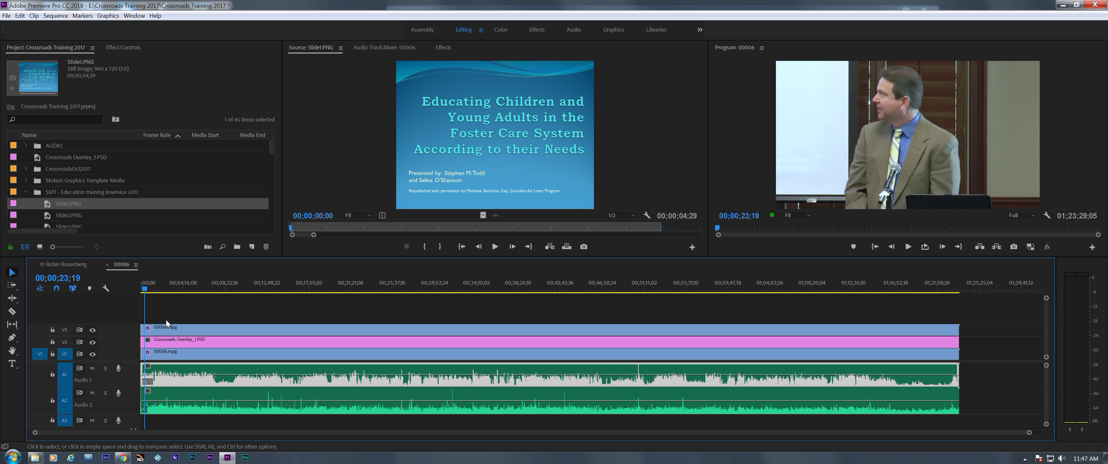
- Cut 00006.mpg on V3 at 00;00;23;19 and trim the second part's start so only a short piece remains at the sequence end
{"action": "key", "text": "c"}
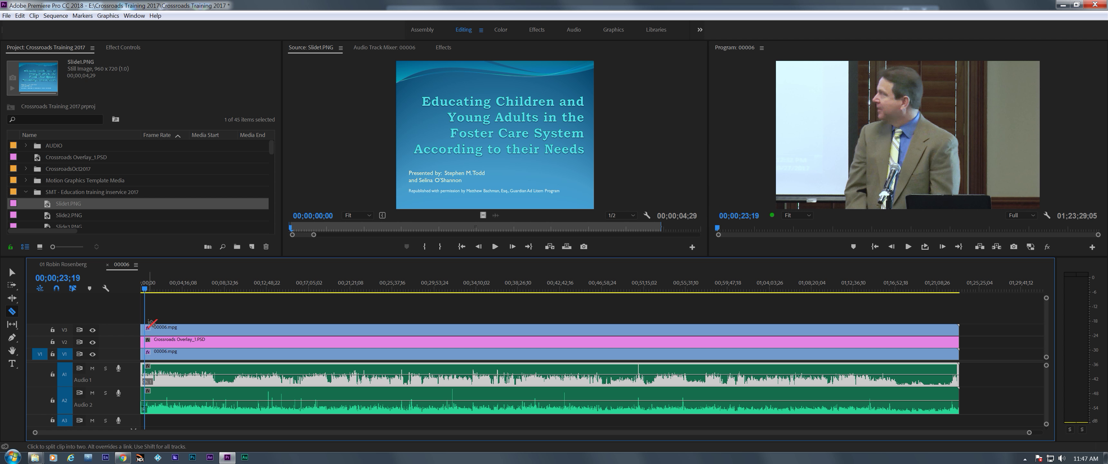
{"action": "key", "text": "="}
{"action": "key", "text": "="}
{"action": "key", "text": "="}
{"action": "key", "text": "="}
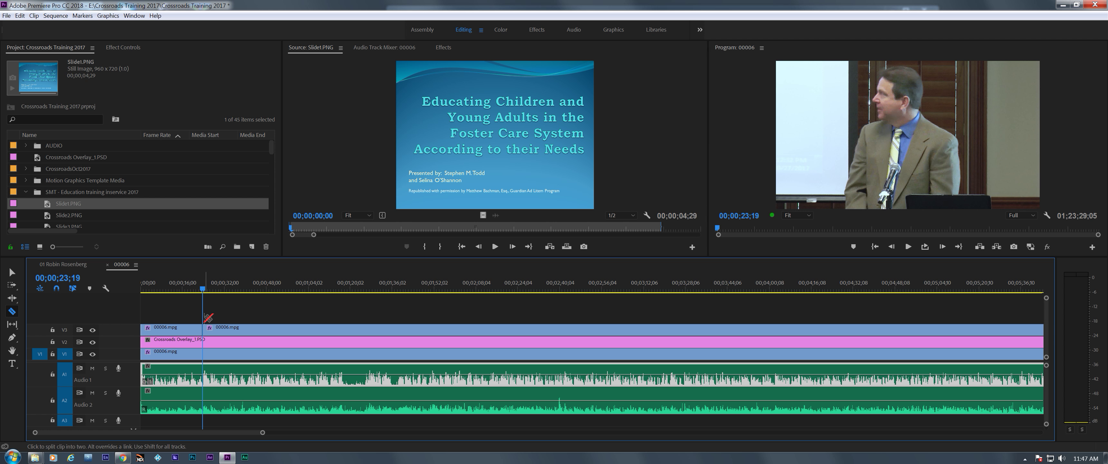
{"action": "key", "text": "v"}
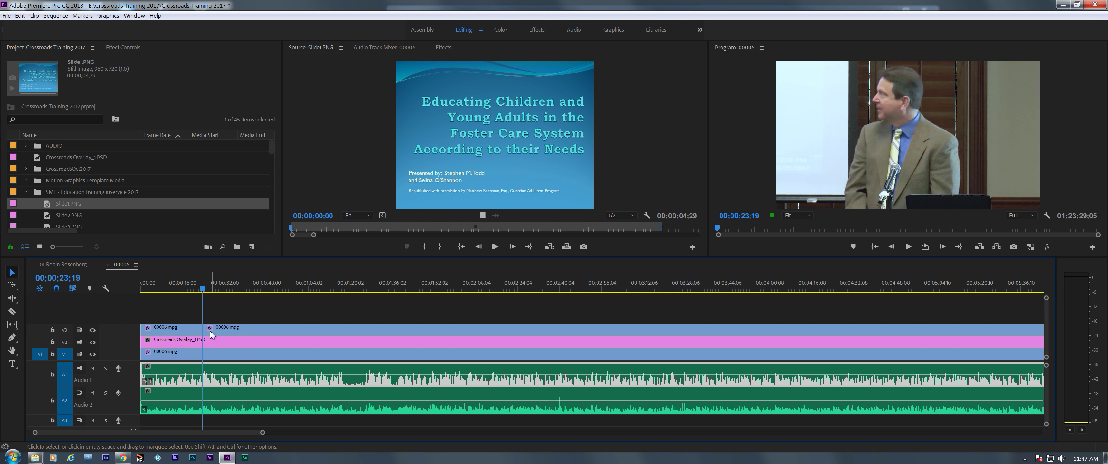
{"action": "key", "text": "backslash"}
{"action": "left_click_drag", "start_coordinate": [145, 329], "coordinate": [937, 321]}
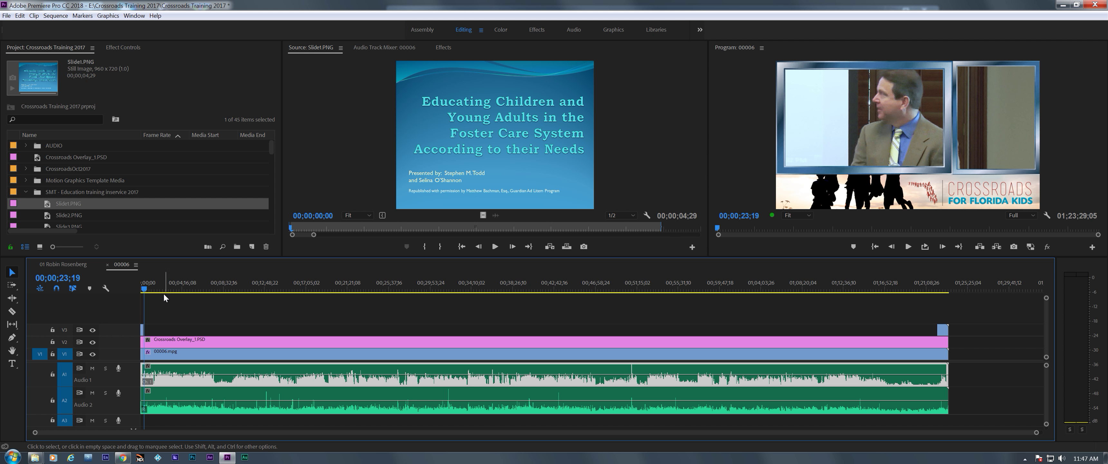
- Shift the Crossroads overlay up to V3 and the opening 00006.mpg clip to V4, leaving V2 empty for slides
{"action": "left_click", "coordinate": [146, 288]}
{"action": "key", "text": "backslash"}
{"action": "key", "text": "="}
{"action": "key", "text": "="}
{"action": "key", "text": "="}
{"action": "key", "text": "="}
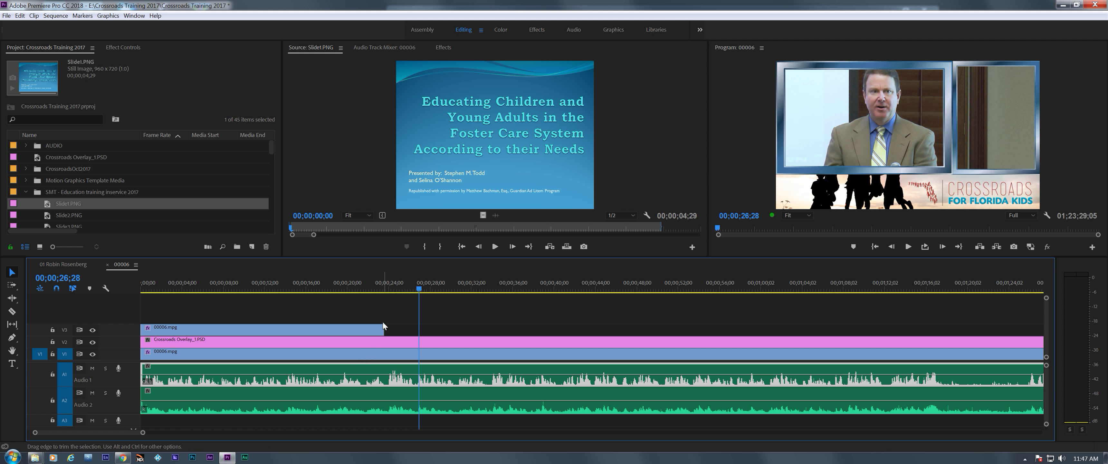
{"action": "key", "text": "minus"}
{"action": "mouse_move", "coordinate": [265, 290]}
{"action": "left_mouse_down"}
{"action": "mouse_move", "coordinate": [249, 292]}
{"action": "mouse_move", "coordinate": [277, 294]}
{"action": "left_mouse_up"}
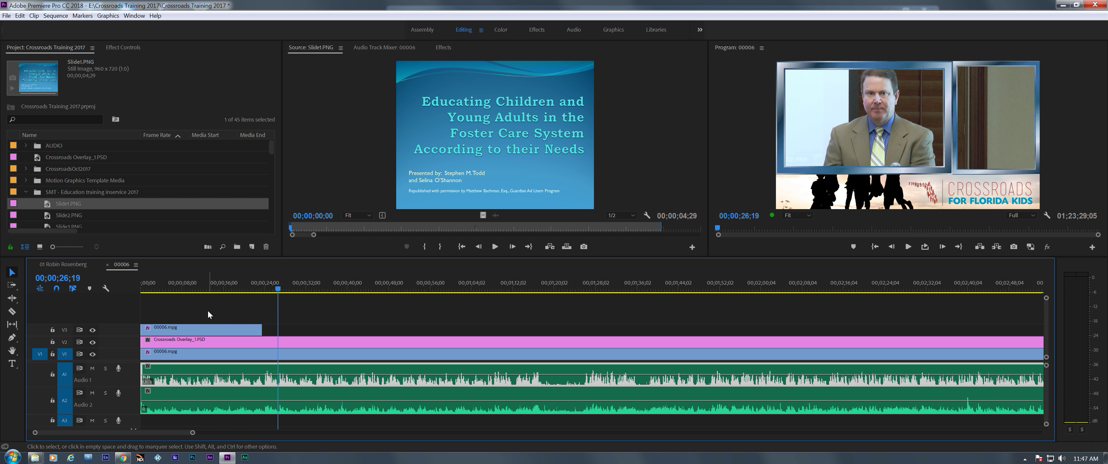
{"action": "mouse_move", "coordinate": [202, 328]}
{"action": "left_mouse_down"}
{"action": "mouse_move", "coordinate": [201, 317]}
{"action": "mouse_move", "coordinate": [200, 341]}
{"action": "mouse_move", "coordinate": [201, 329]}
{"action": "left_mouse_up"}
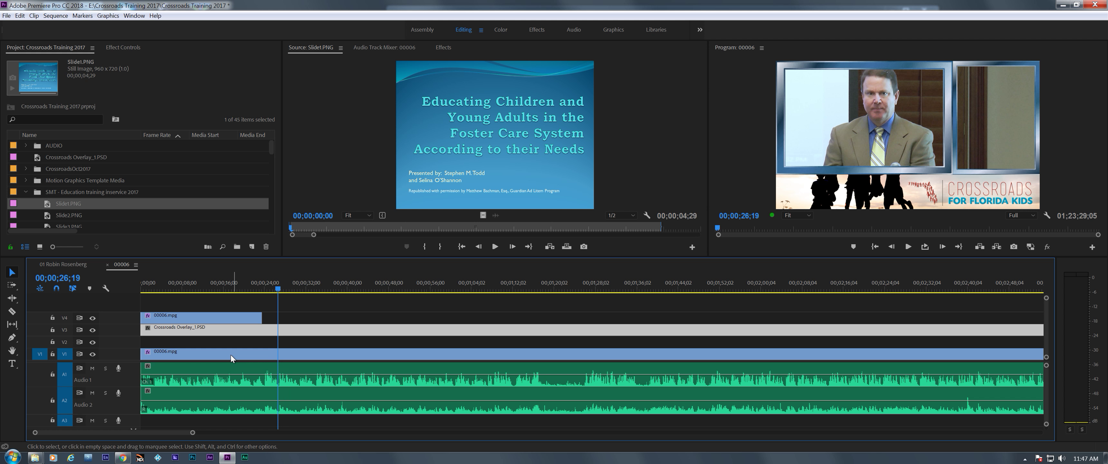
- Trim the start of 00006.mpg on V1 to align with the end of the opening clip on V4
{"action": "mouse_move", "coordinate": [215, 354]}
{"action": "left_click", "coordinate": [218, 355]}
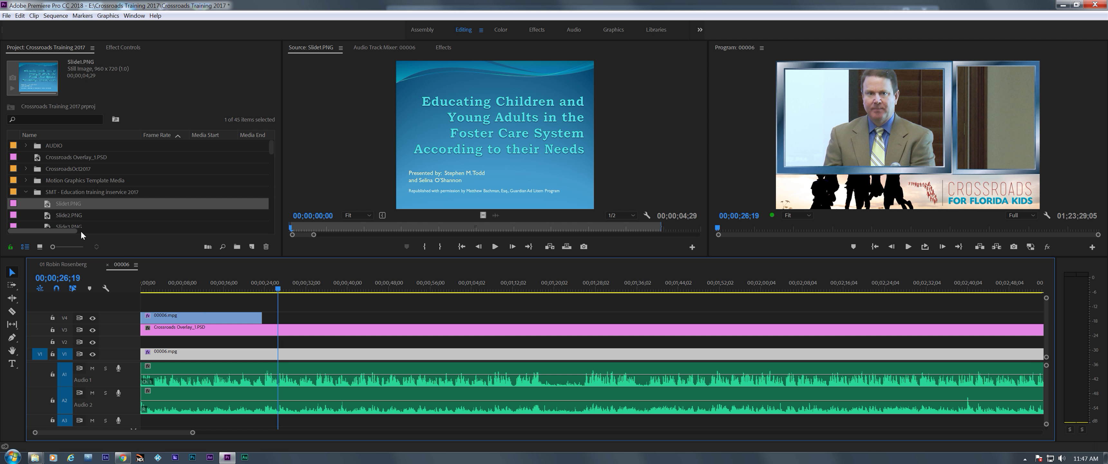
{"action": "left_click_drag", "start_coordinate": [144, 355], "coordinate": [262, 354]}
- Set the V1 clip's scale to 50 and move the speaker picture into the overlay's narrow right-hand window
{"action": "left_click", "coordinate": [282, 284]}
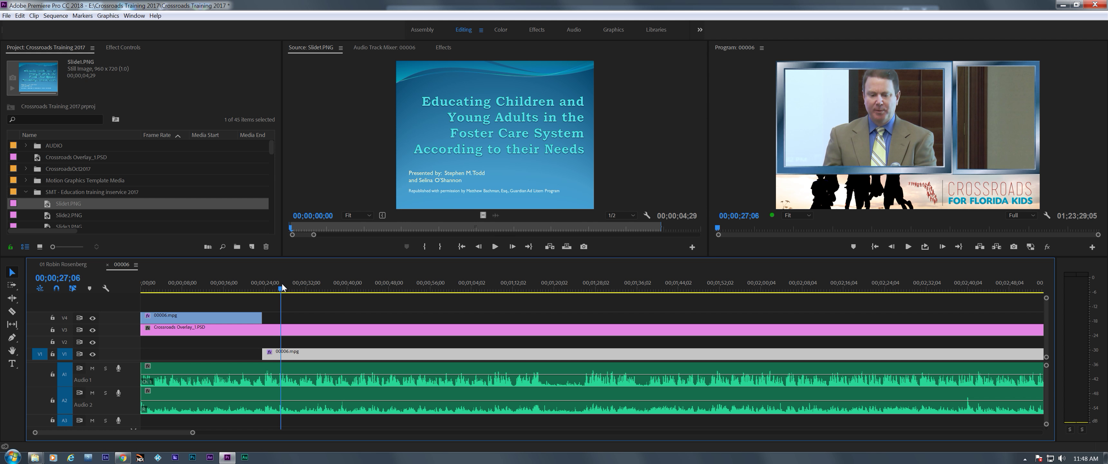
{"action": "left_click", "coordinate": [125, 48]}
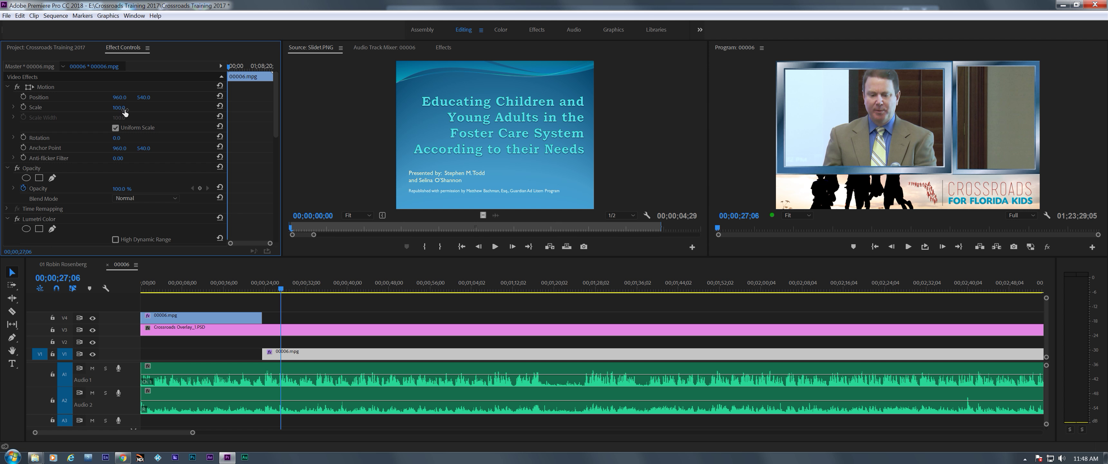
{"action": "left_click", "coordinate": [127, 106]}
{"action": "type", "text": "50"}
{"action": "key", "text": "Return"}
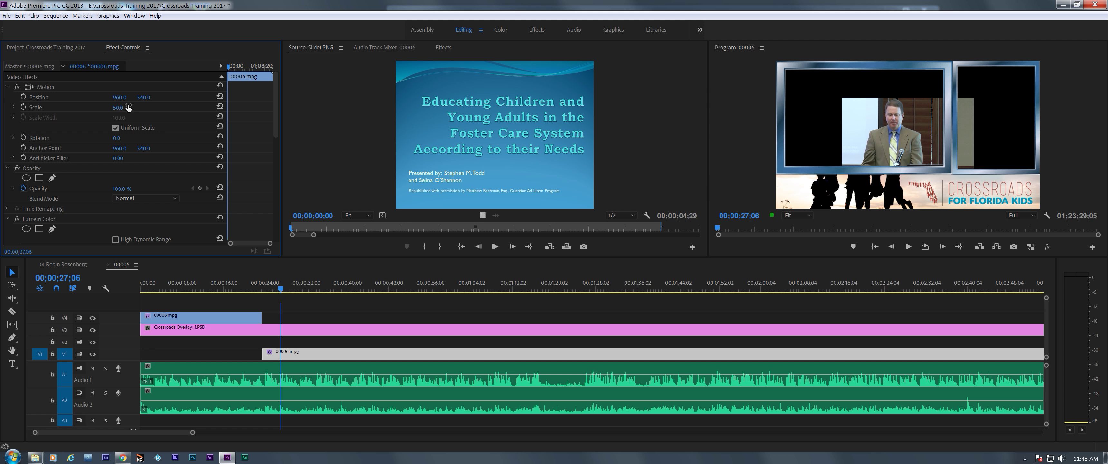
{"action": "left_click", "coordinate": [27, 88]}
{"action": "left_click_drag", "start_coordinate": [872, 137], "coordinate": [999, 125]}
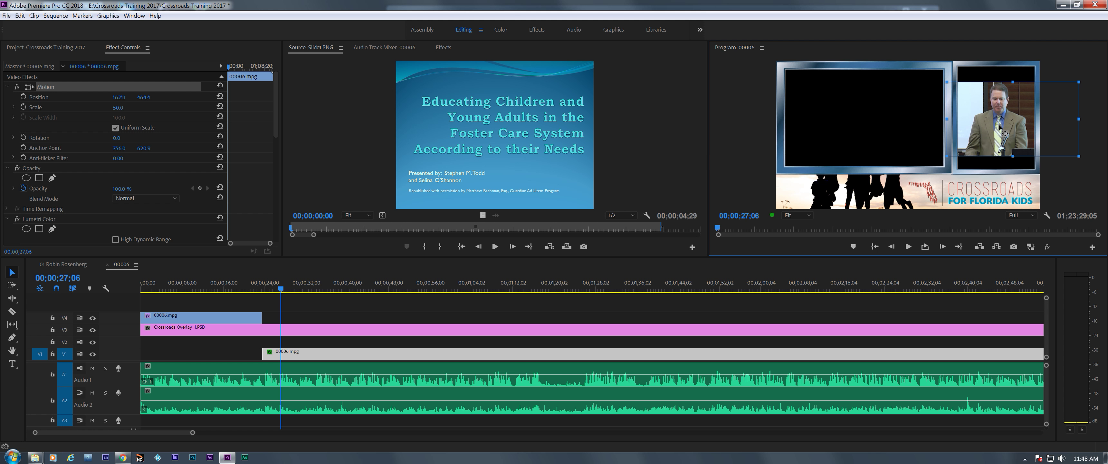
- Undo the last adjustment, then set the speaker clip's scale to 70.8 and its vertical position to 470.0 to fill the narrow window
{"action": "key", "text": "ctrl+z"}
{"action": "left_click_drag", "start_coordinate": [115, 107], "coordinate": [123, 108]}
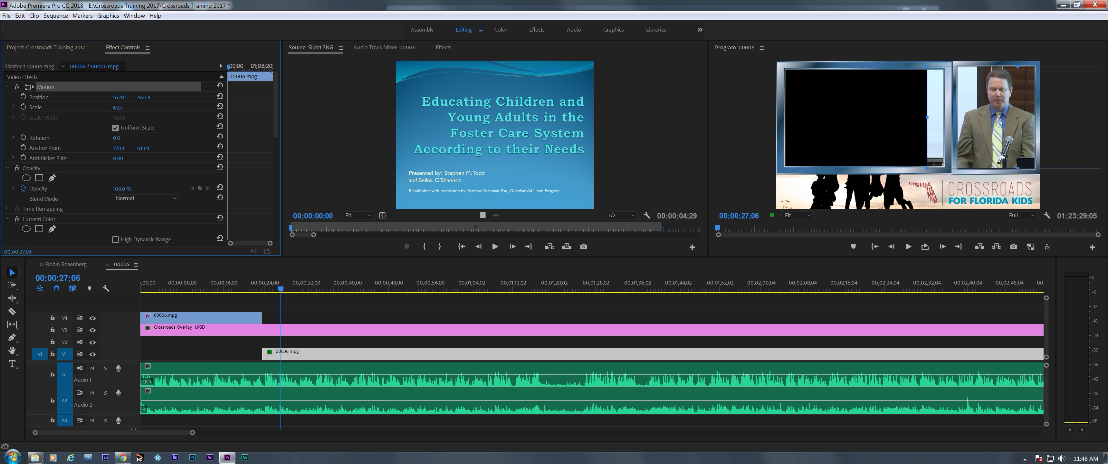
{"action": "left_click_drag", "start_coordinate": [143, 98], "coordinate": [147, 97]}
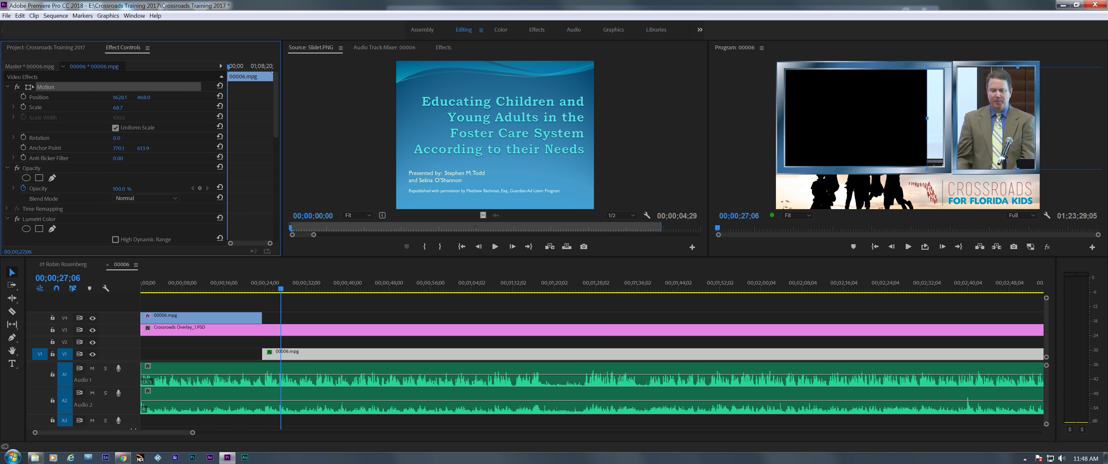
{"action": "left_click_drag", "start_coordinate": [118, 107], "coordinate": [121, 107]}
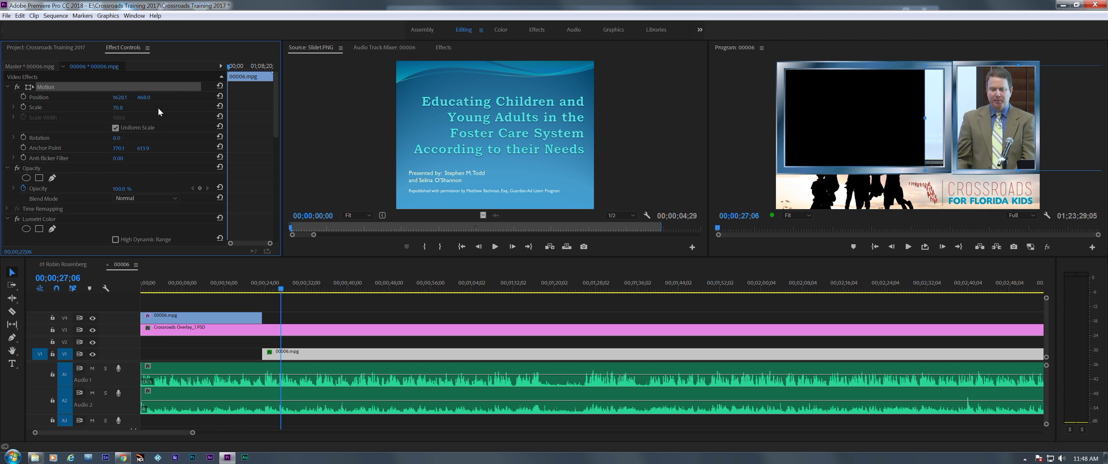
{"action": "left_click_drag", "start_coordinate": [143, 98], "coordinate": [145, 98]}
- Scrub through the sequence to check the speaker's framing in the narrow window, returning to about 00;00;28;04
{"action": "left_click_drag", "start_coordinate": [296, 284], "coordinate": [871, 293]}
{"action": "left_click", "coordinate": [554, 288]}
{"action": "left_click_drag", "start_coordinate": [536, 301], "coordinate": [287, 320]}
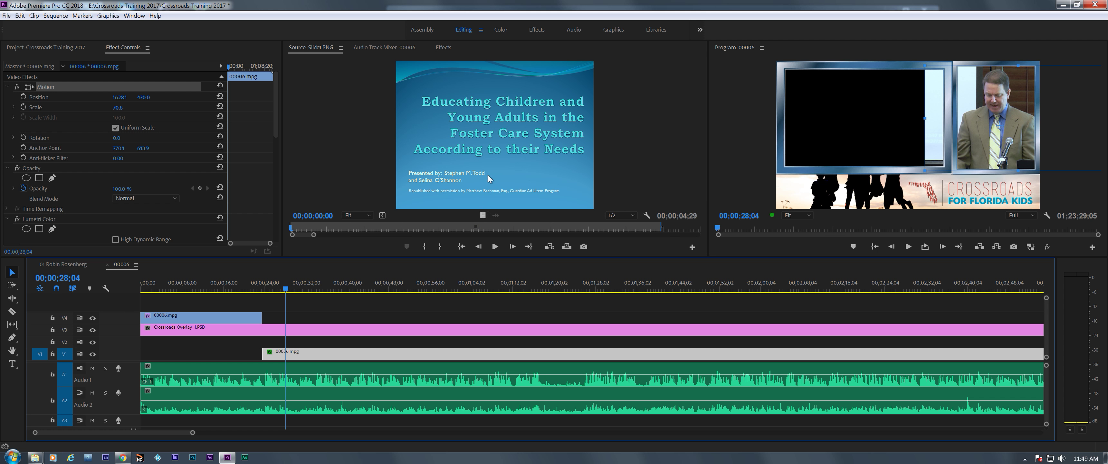
- Place Slide1.PNG on V2 at the start of the V1 clip, extend its end slightly, and park at 00;00;27;03
{"action": "left_click_drag", "start_coordinate": [495, 155], "coordinate": [264, 347]}
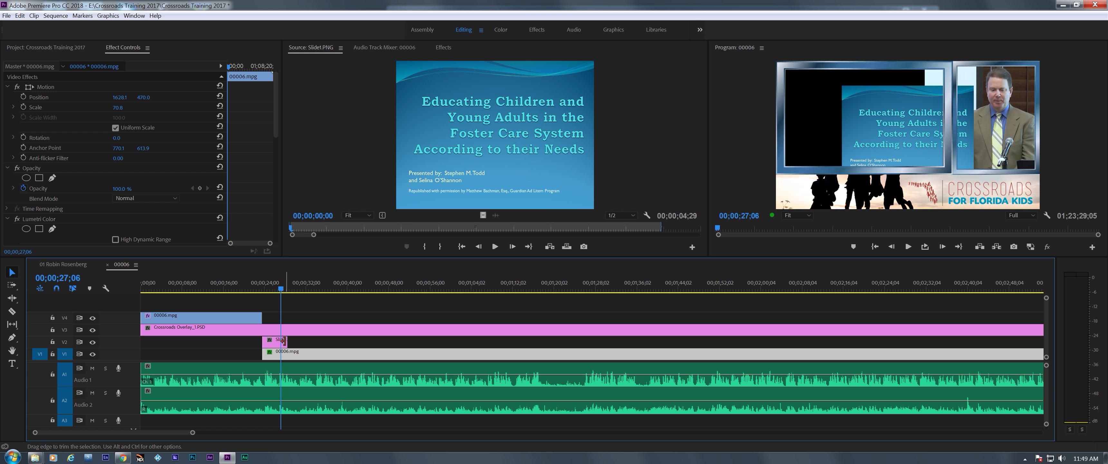
{"action": "left_click_drag", "start_coordinate": [288, 343], "coordinate": [294, 342]}
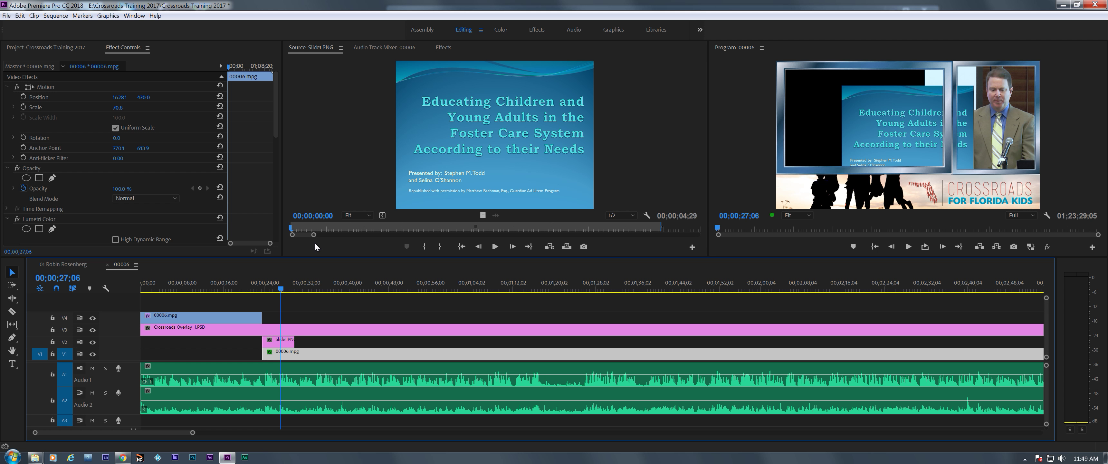
{"action": "key", "text": "Left"}
{"action": "key", "text": "Left"}
{"action": "key", "text": "Left"}
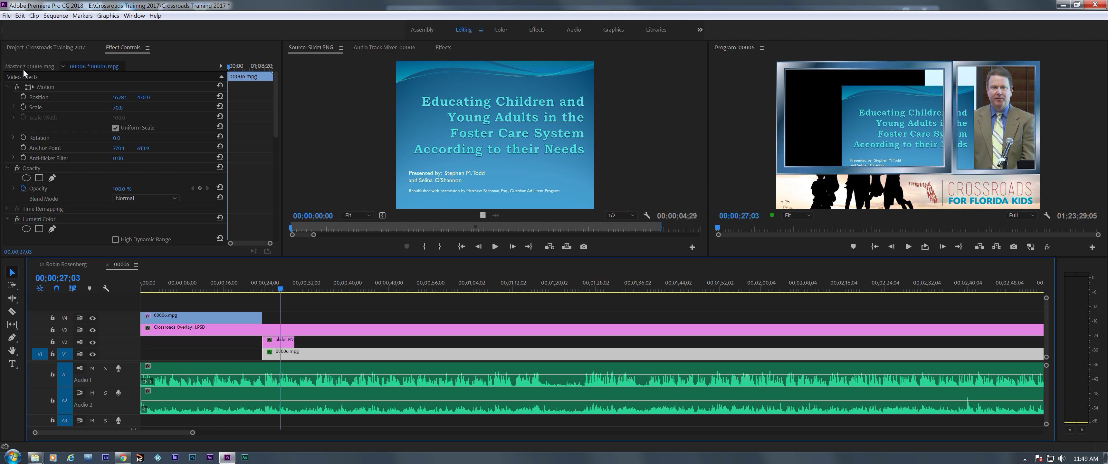
- Move Slide1.PNG into the overlay's large left-hand window and expand its Scale settings
{"action": "left_click", "coordinate": [29, 87]}
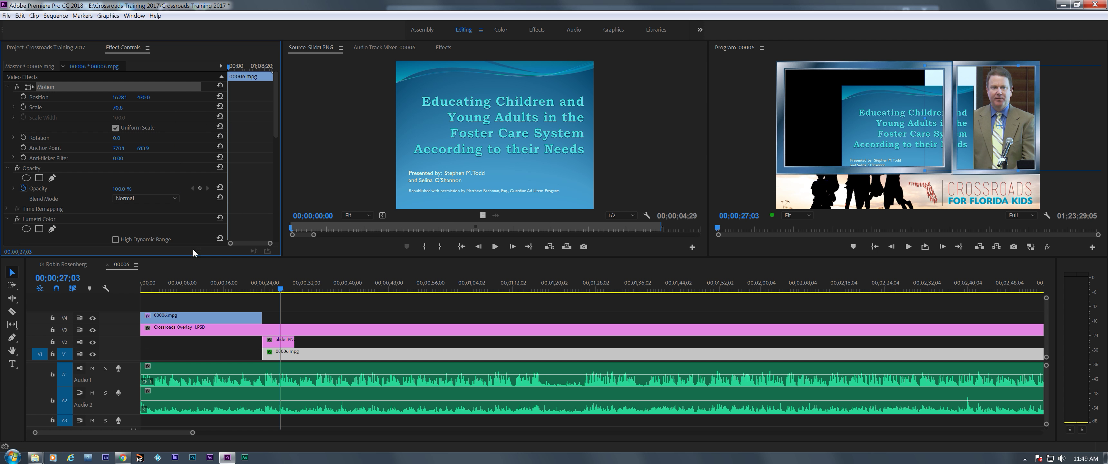
{"action": "left_click", "coordinate": [288, 342]}
{"action": "left_click", "coordinate": [31, 89]}
{"action": "left_click_drag", "start_coordinate": [904, 139], "coordinate": [885, 129]}
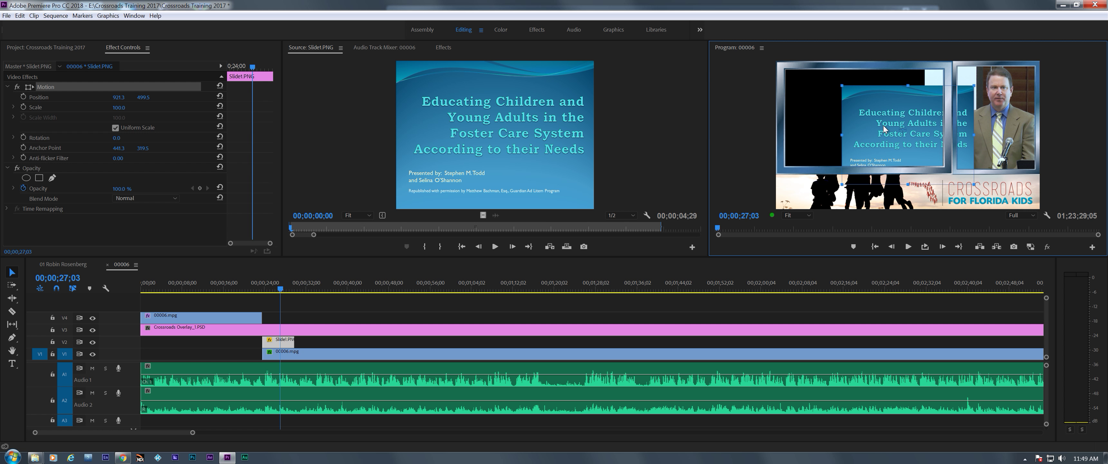
{"action": "key", "text": "ctrl+z"}
{"action": "left_click_drag", "start_coordinate": [885, 145], "coordinate": [842, 128]}
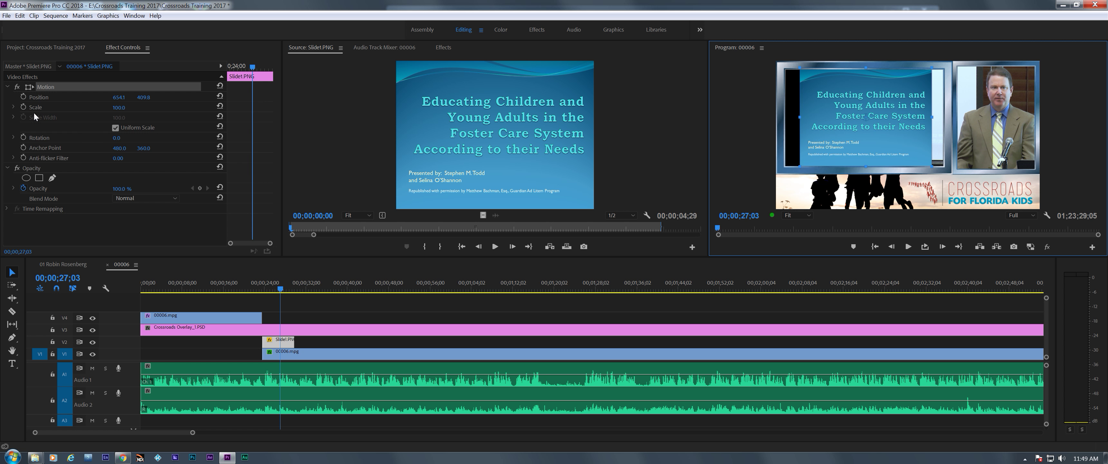
{"action": "left_click", "coordinate": [14, 108]}
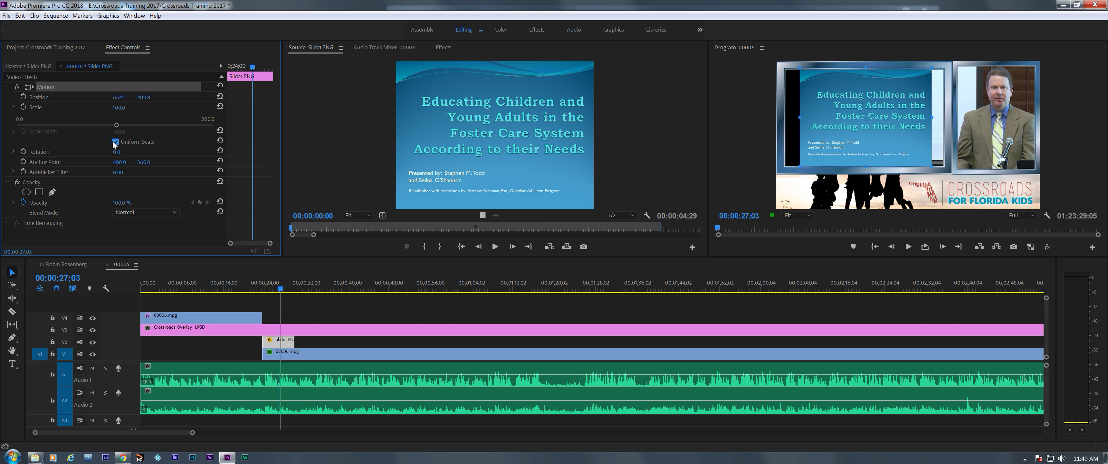
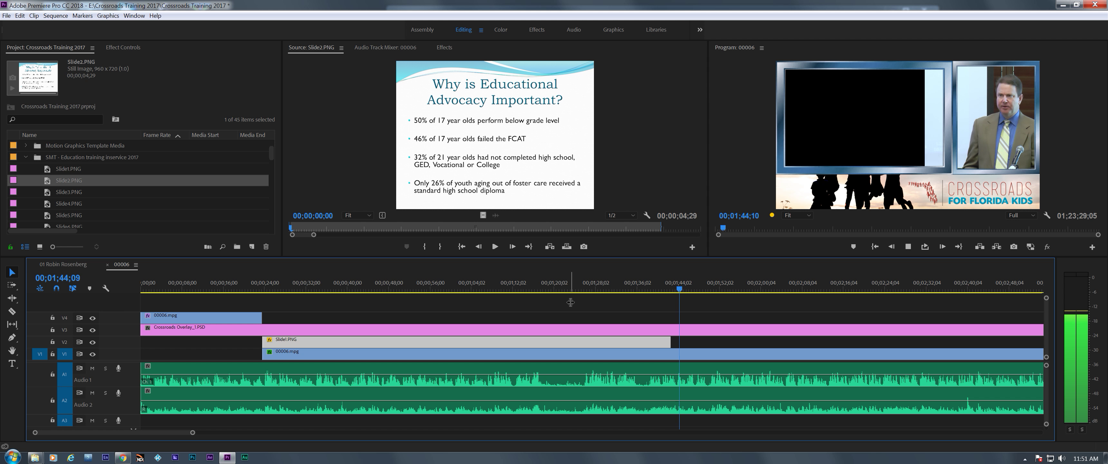
- Extend the end of Slide1.PNG on V2 to just past the 00;02;40 mark
{"action": "left_click_drag", "start_coordinate": [669, 340], "coordinate": [980, 347]}
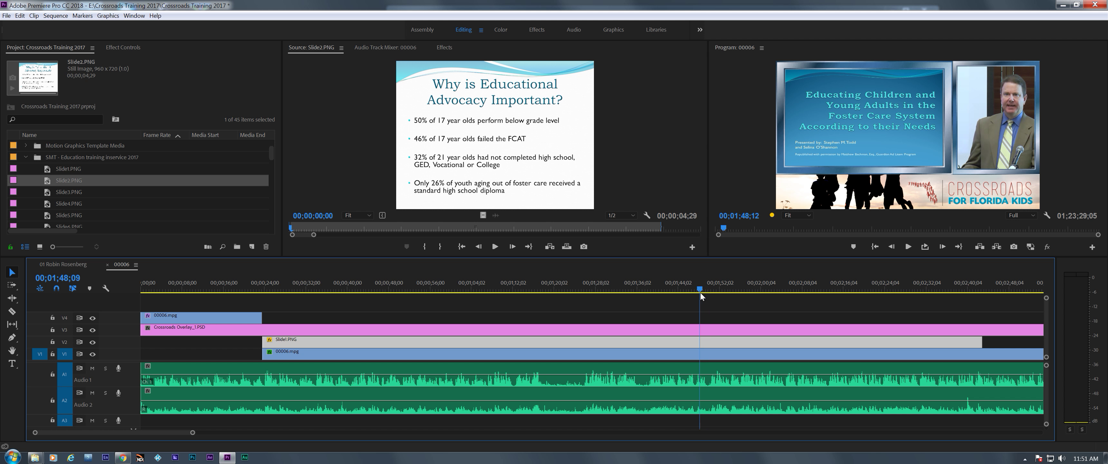
- Play the sequence on from an earlier point and extend the end of Slide1.PNG on V2 to about 00;03;29
{"action": "left_click", "coordinate": [686, 290]}
{"action": "left_click_drag", "start_coordinate": [660, 298], "coordinate": [647, 304]}
{"action": "key", "text": "space"}
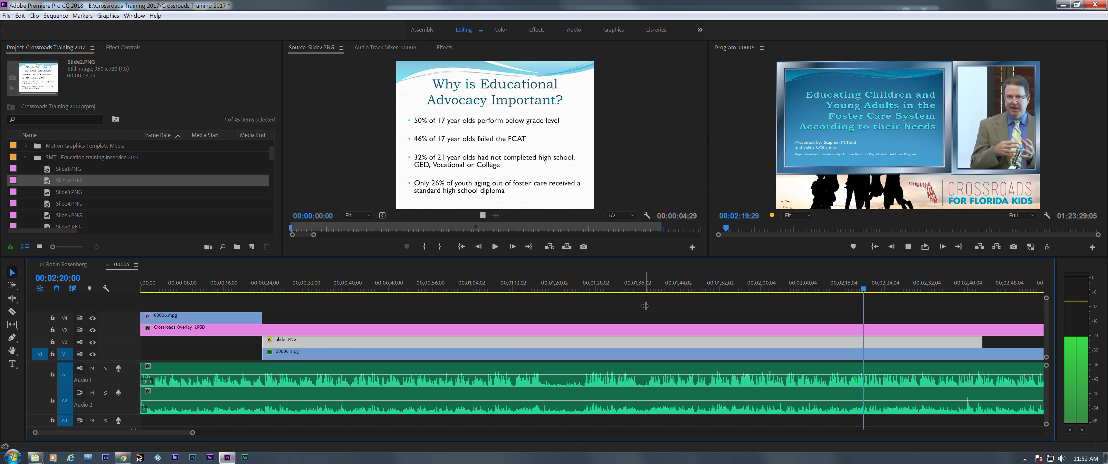
{"action": "left_click_drag", "start_coordinate": [981, 342], "coordinate": [1049, 343]}
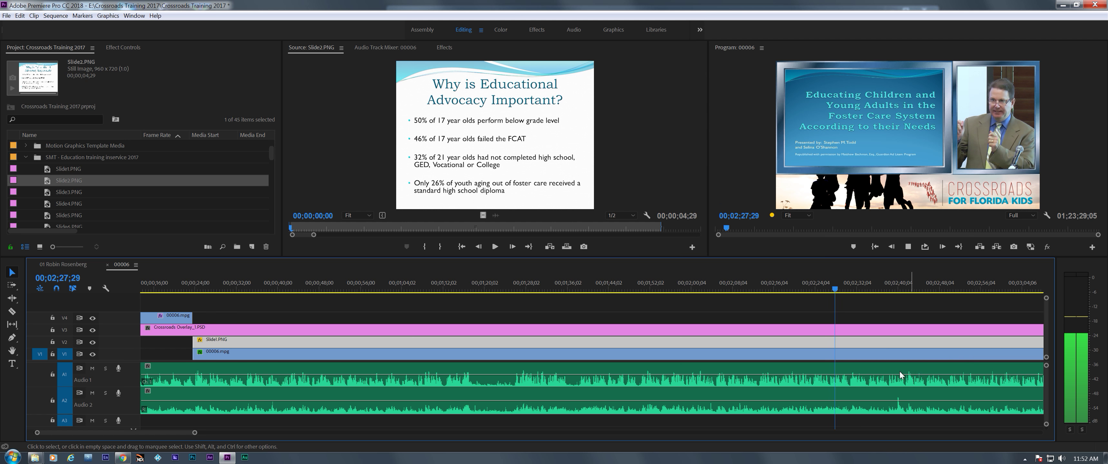
{"action": "left_click_drag", "start_coordinate": [169, 432], "coordinate": [185, 433]}
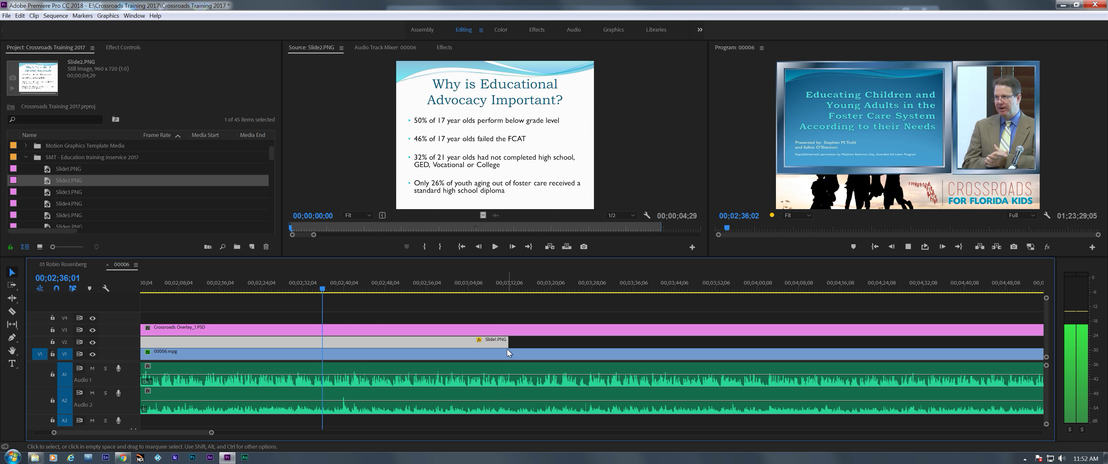
{"action": "left_click_drag", "start_coordinate": [508, 342], "coordinate": [596, 347]}
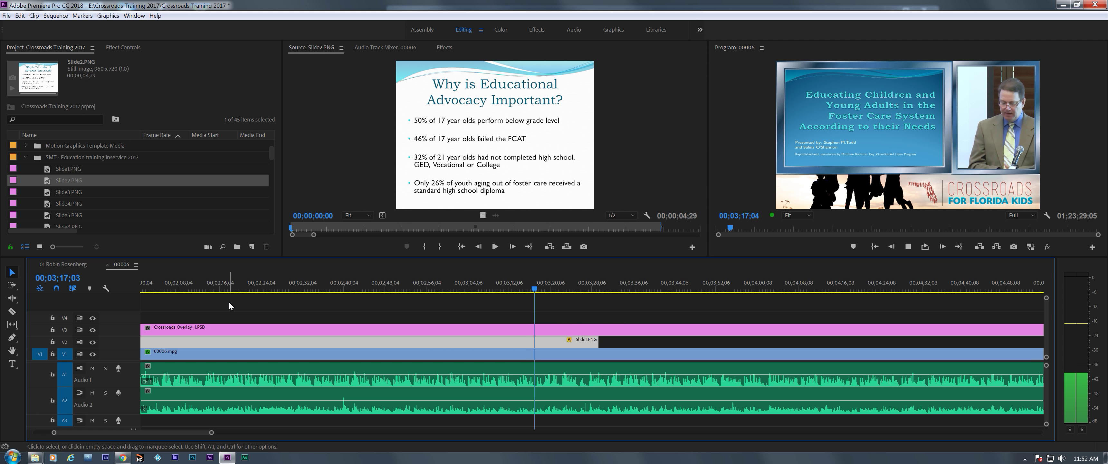
- Pause at 00;03;18;01 and preview Slide3.PNG, Slide4.PNG and Slide2.PNG as source clips to identify the next slide
{"action": "key", "text": "space"}
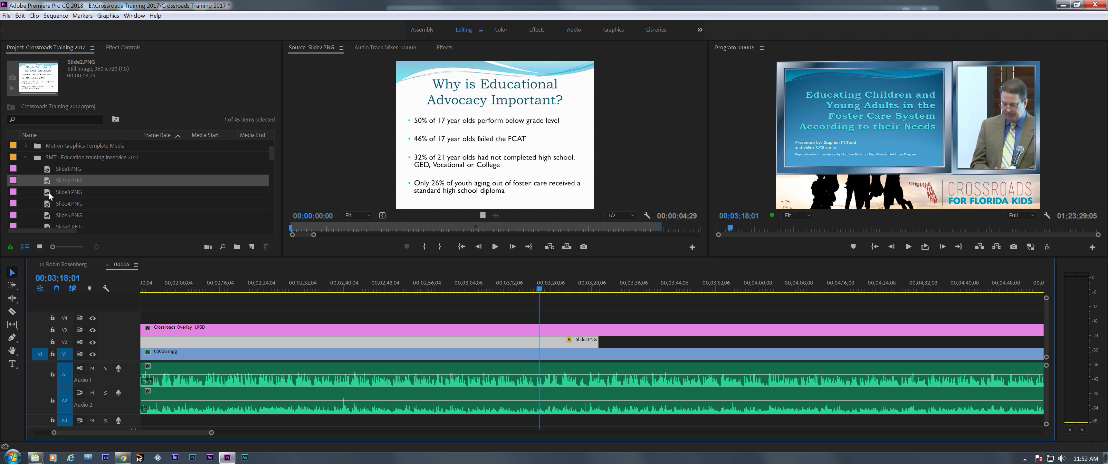
{"action": "double_click", "coordinate": [48, 191]}
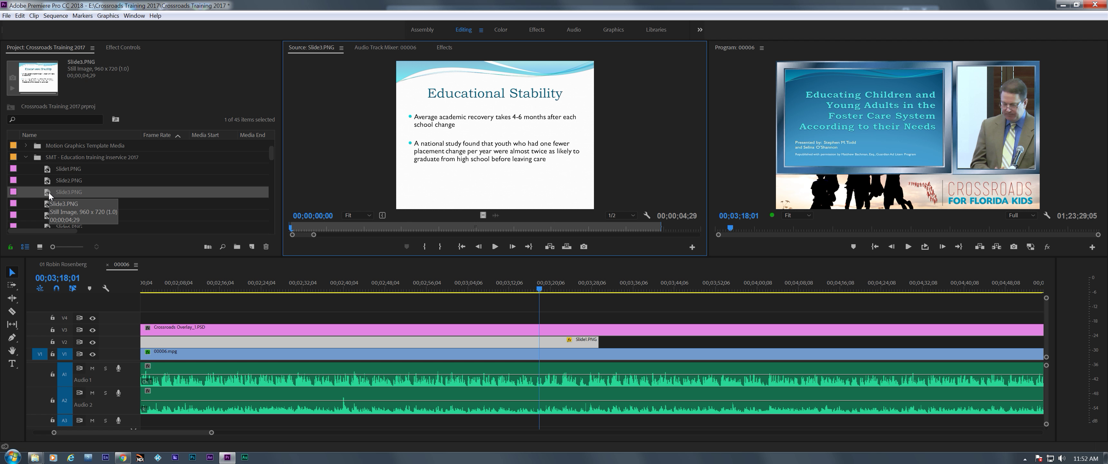
{"action": "double_click", "coordinate": [49, 204]}
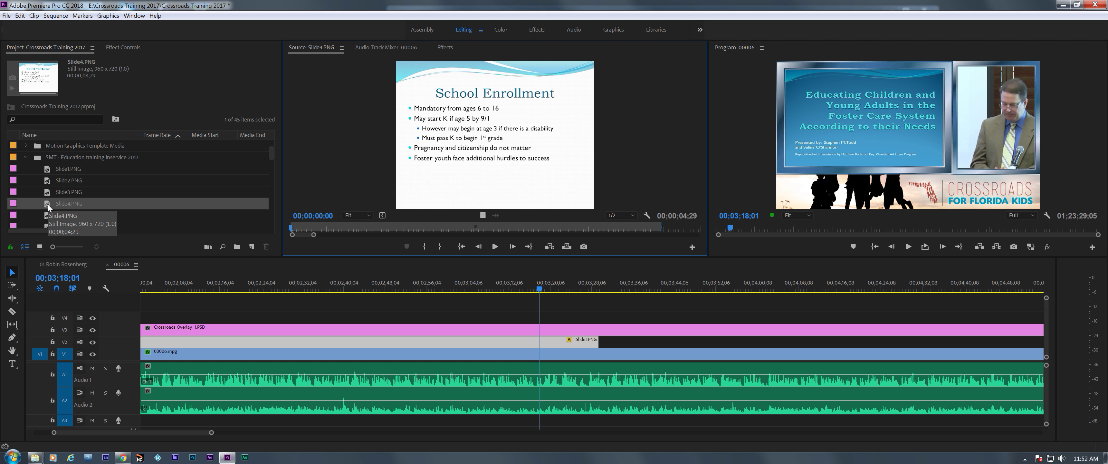
{"action": "double_click", "coordinate": [48, 180]}
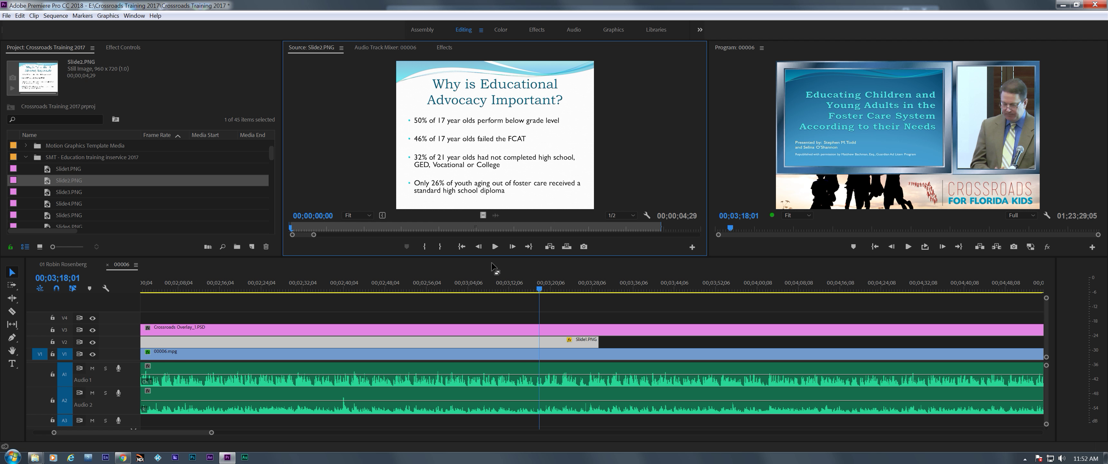
- Play on to the slide change at 00;03;21;25 and trim the end of Slide1.PNG on V2 to that point
{"action": "left_click", "coordinate": [541, 287]}
{"action": "key", "text": "space"}
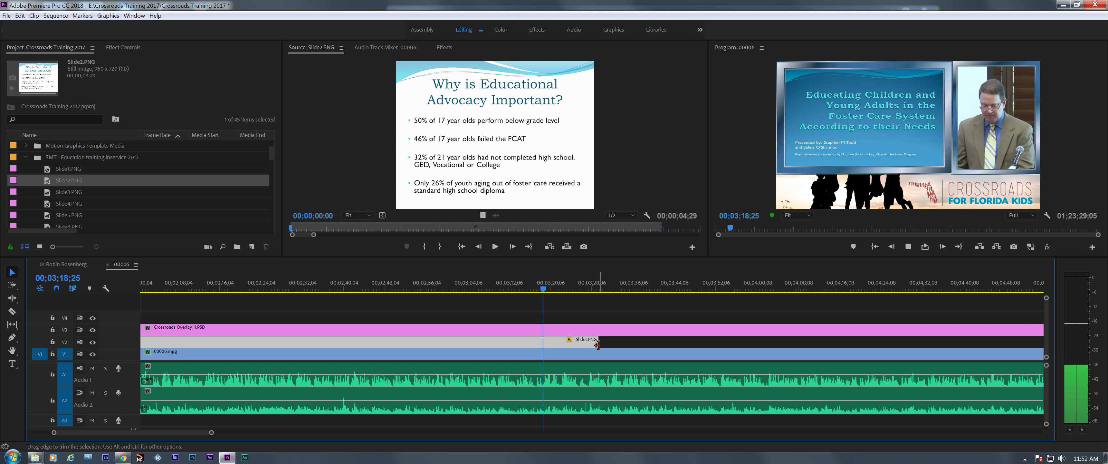
{"action": "left_click_drag", "start_coordinate": [610, 343], "coordinate": [776, 343]}
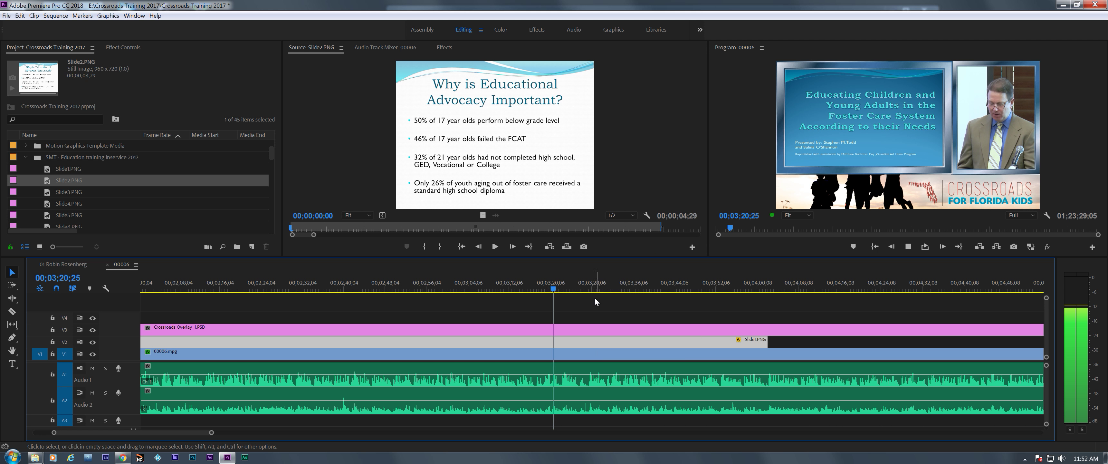
{"action": "left_click_drag", "start_coordinate": [762, 343], "coordinate": [559, 349]}
- Place Slide2.PNG on V2 directly after Slide1.PNG and paste the Motion, Opacity and Time Remapping attributes onto it
{"action": "left_click_drag", "start_coordinate": [488, 176], "coordinate": [565, 344]}
{"action": "right_click", "coordinate": [566, 344]}
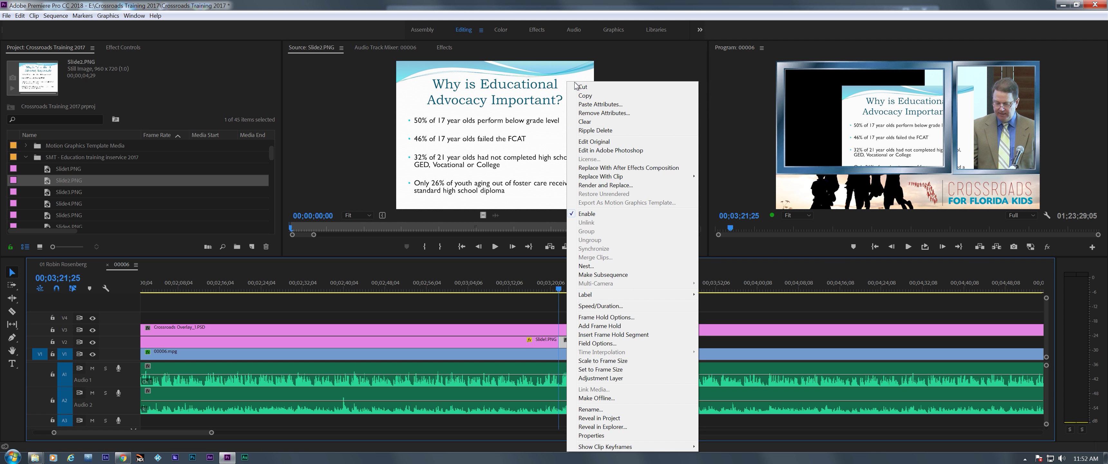
{"action": "left_click", "coordinate": [594, 105]}
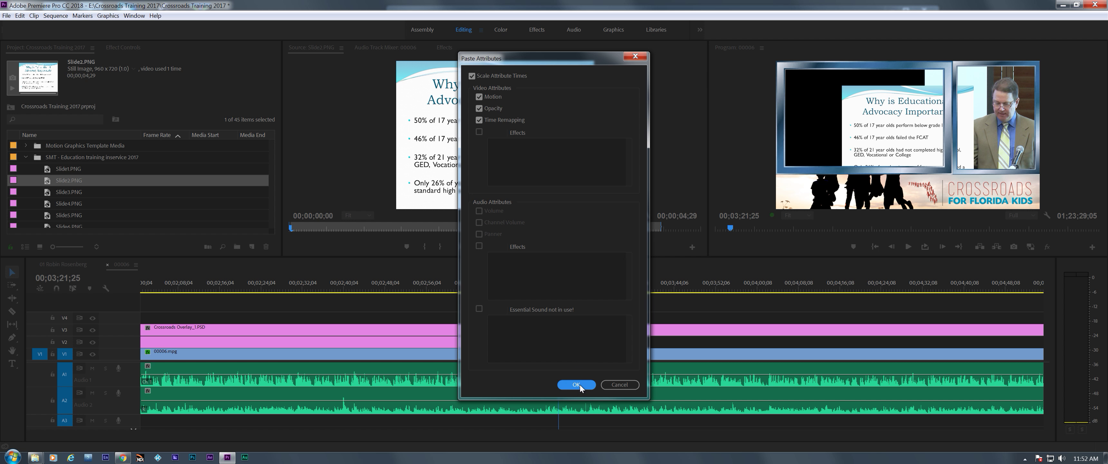
{"action": "left_click", "coordinate": [576, 385]}
- Extend the end of Slide2.PNG on V2 to about 00;05;00 while playing the sequence
{"action": "left_click_drag", "start_coordinate": [581, 343], "coordinate": [863, 343]}
{"action": "key", "text": "space"}
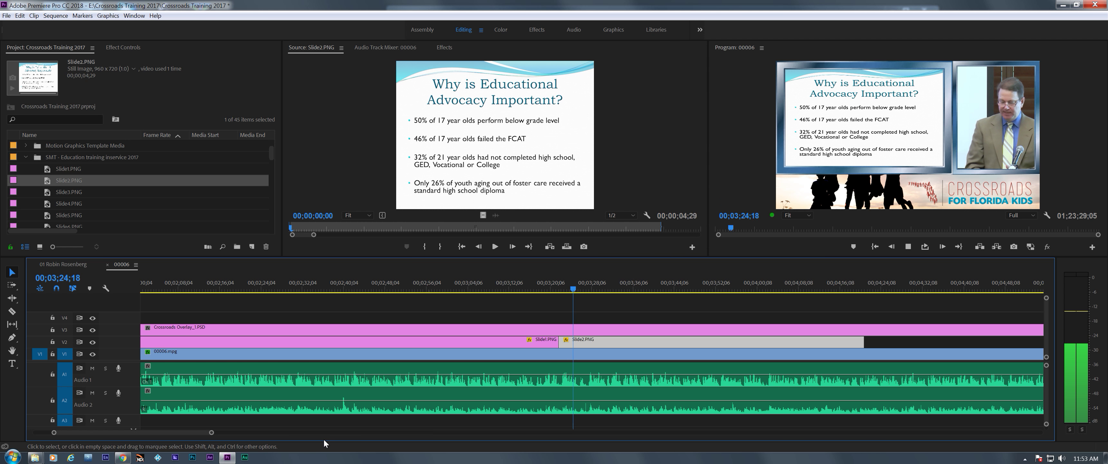
{"action": "left_click_drag", "start_coordinate": [169, 431], "coordinate": [177, 432]}
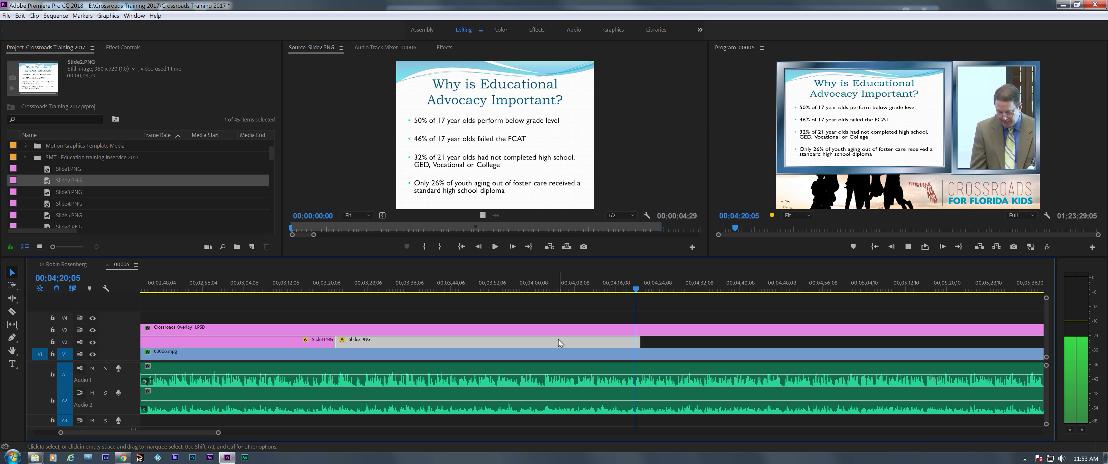
{"action": "left_click_drag", "start_coordinate": [640, 342], "coordinate": [835, 344]}
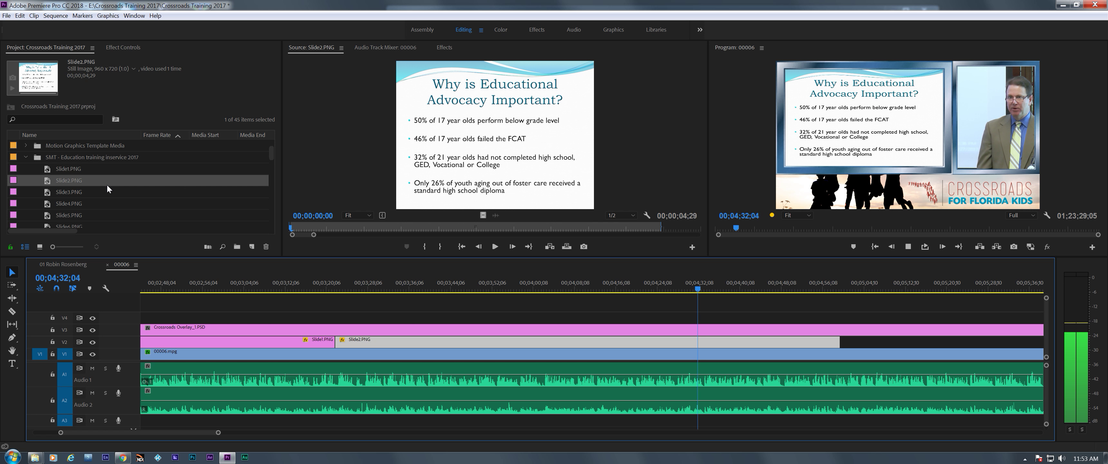
- Preview Slide3.PNG as the source clip and play the sequence on from 00;04;34;07 to find the next slide change
{"action": "left_click", "coordinate": [49, 195]}
{"action": "double_click", "coordinate": [48, 195]}
{"action": "key", "text": "space"}
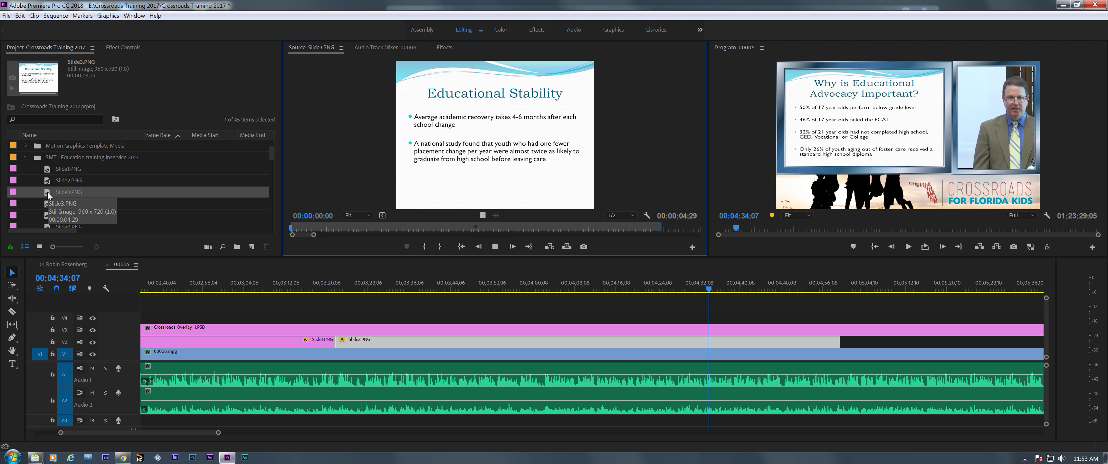
{"action": "left_click", "coordinate": [738, 308]}
{"action": "key", "text": "space"}
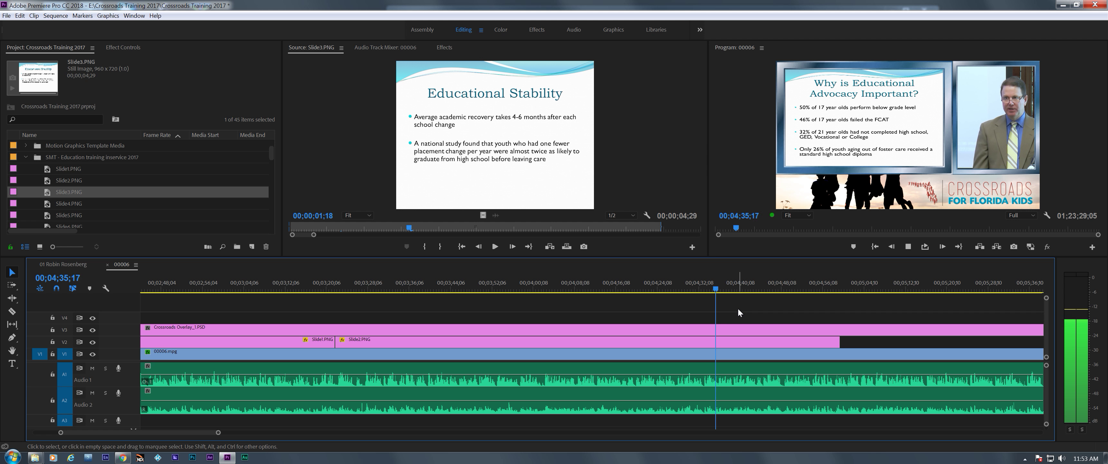
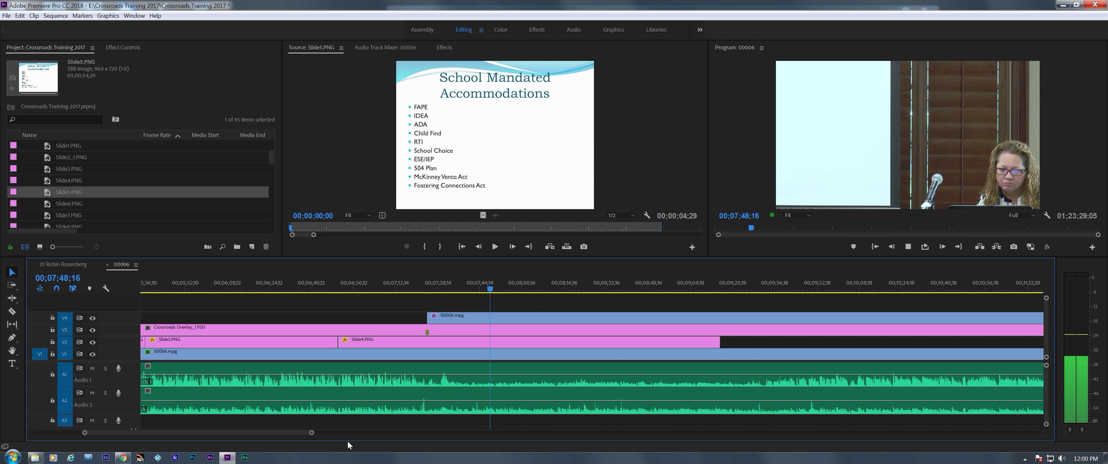
- Switch to the Audio workspace and apply the Balanced Male Voice dialogue preset to the clip on Audio 1
{"action": "key", "text": "space"}
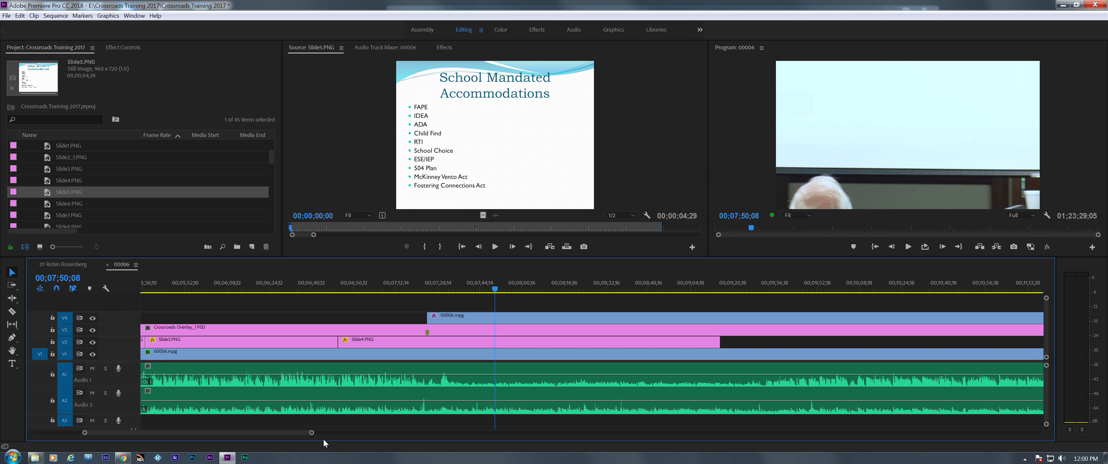
{"action": "key", "text": "backslash"}
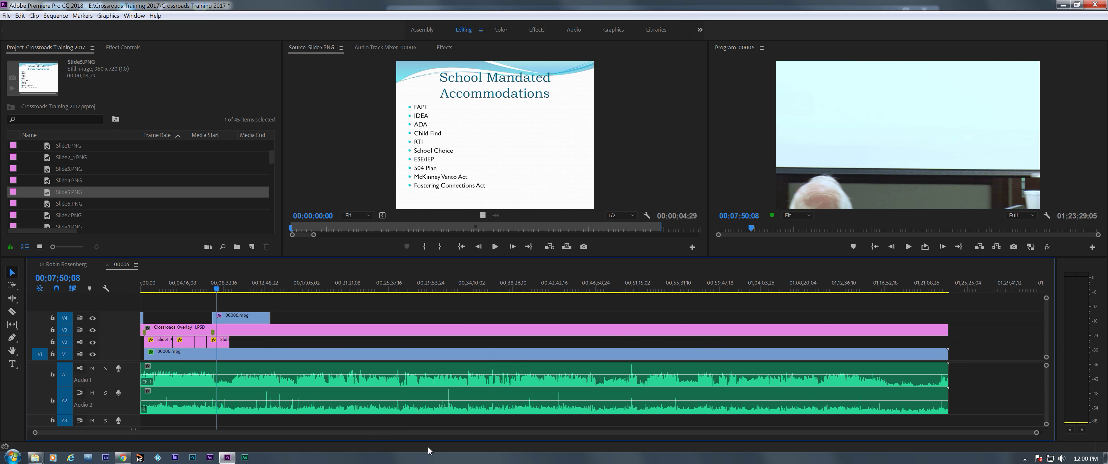
{"action": "left_click", "coordinate": [427, 381]}
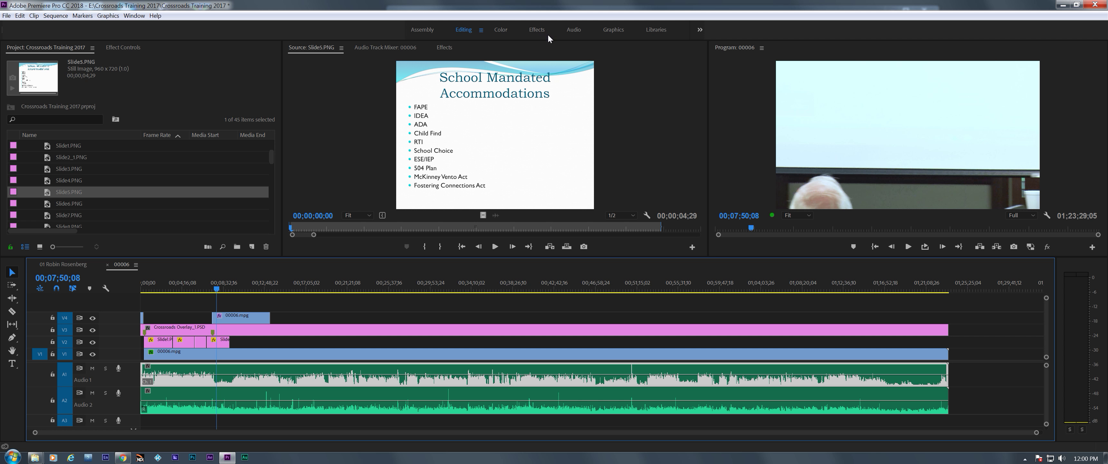
{"action": "left_click", "coordinate": [573, 29]}
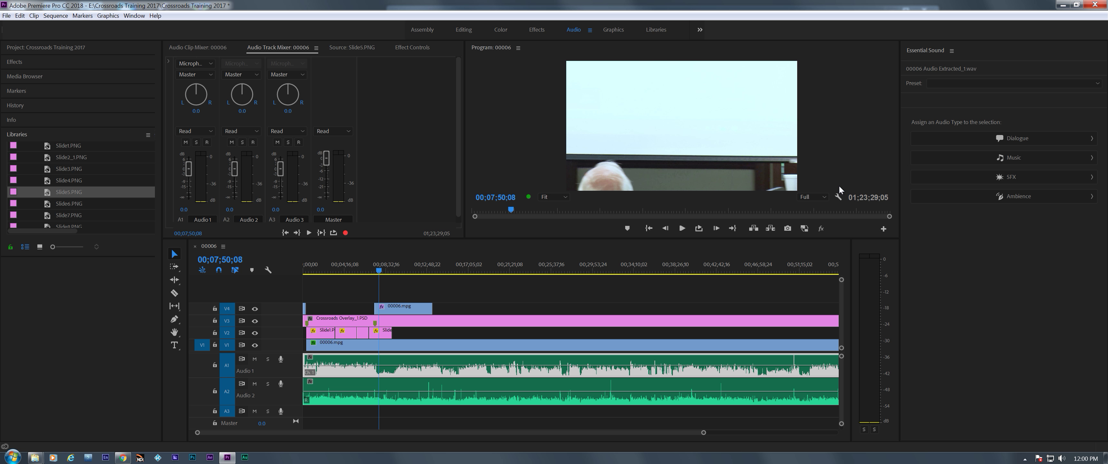
{"action": "left_click", "coordinate": [981, 85]}
{"action": "mouse_move", "coordinate": [957, 95]}
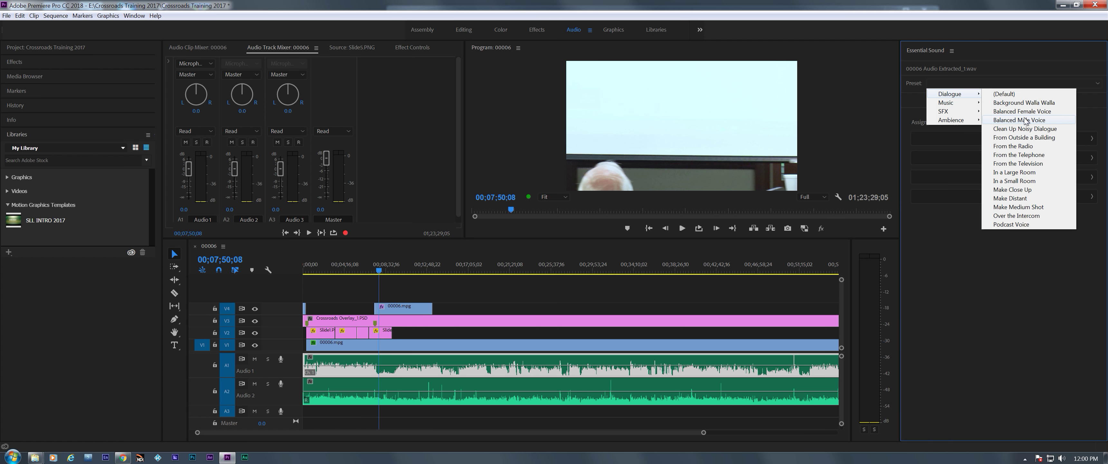
{"action": "left_click", "coordinate": [1020, 121]}
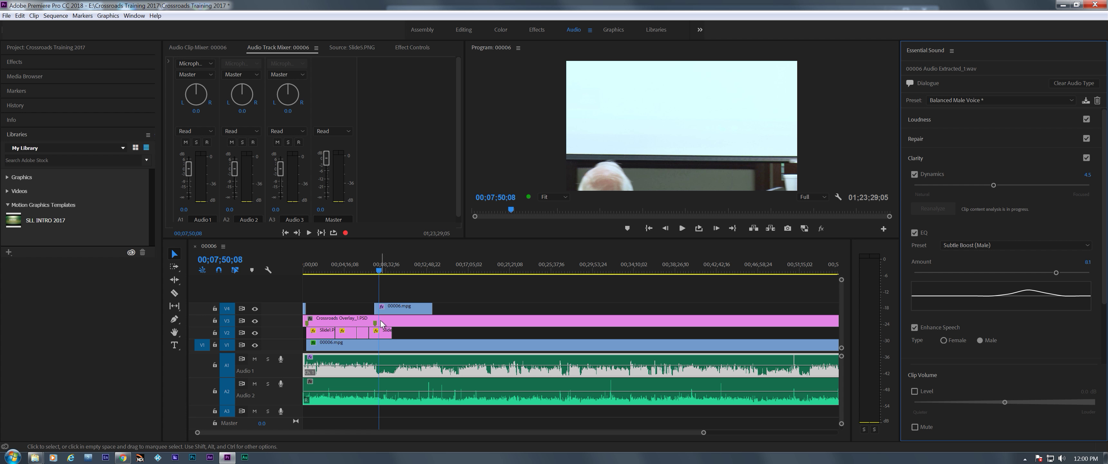
- Apply the Background Walla Walla dialogue preset to the clip on Audio 2
{"action": "left_click", "coordinate": [425, 404]}
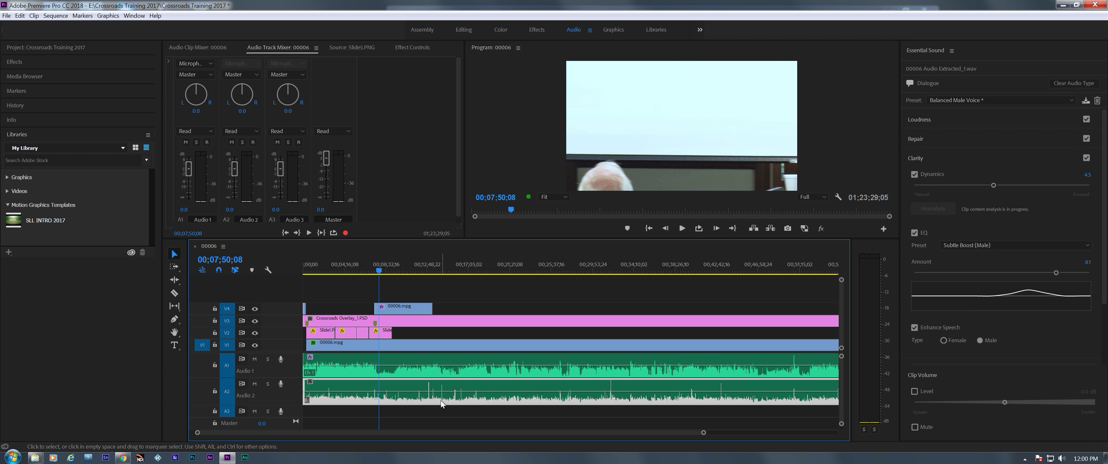
{"action": "left_click", "coordinate": [981, 84]}
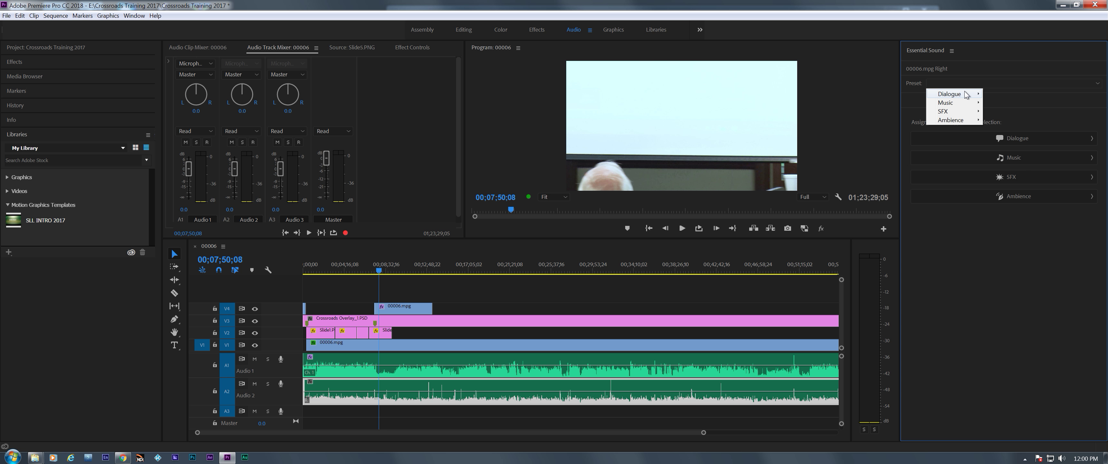
{"action": "mouse_move", "coordinate": [964, 94]}
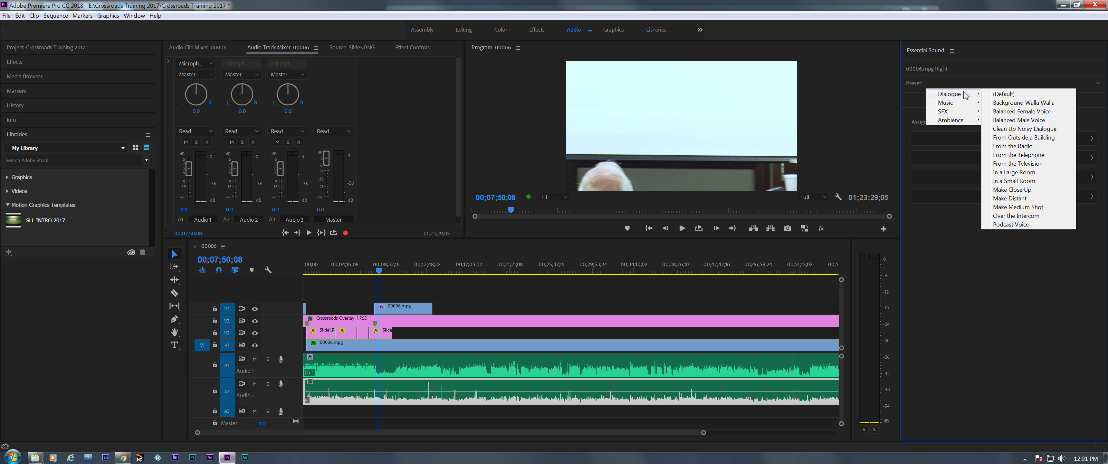
{"action": "left_click", "coordinate": [1004, 103]}
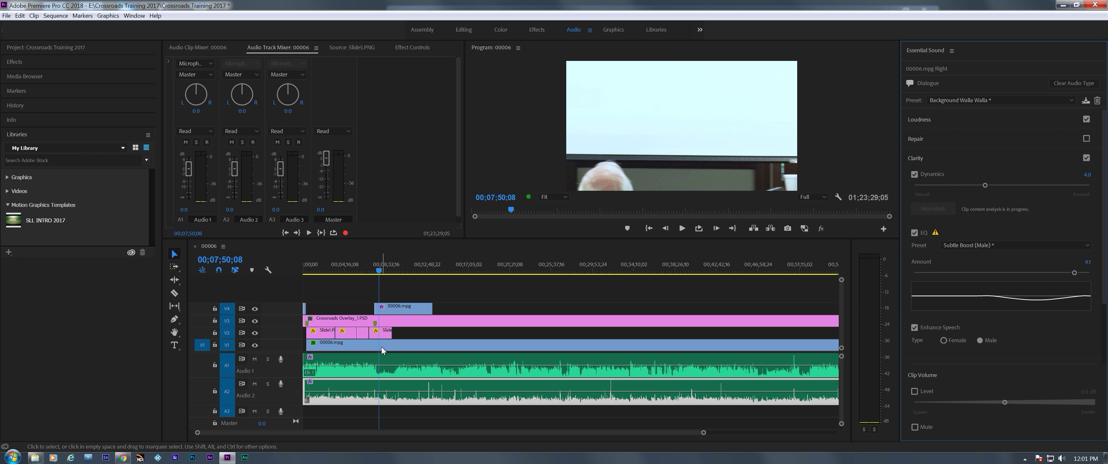
- Play the sequence from 00;07;50;08 to about 00;08;10 to hear both audio tracks with their dialogue presets
{"action": "key", "text": "space"}
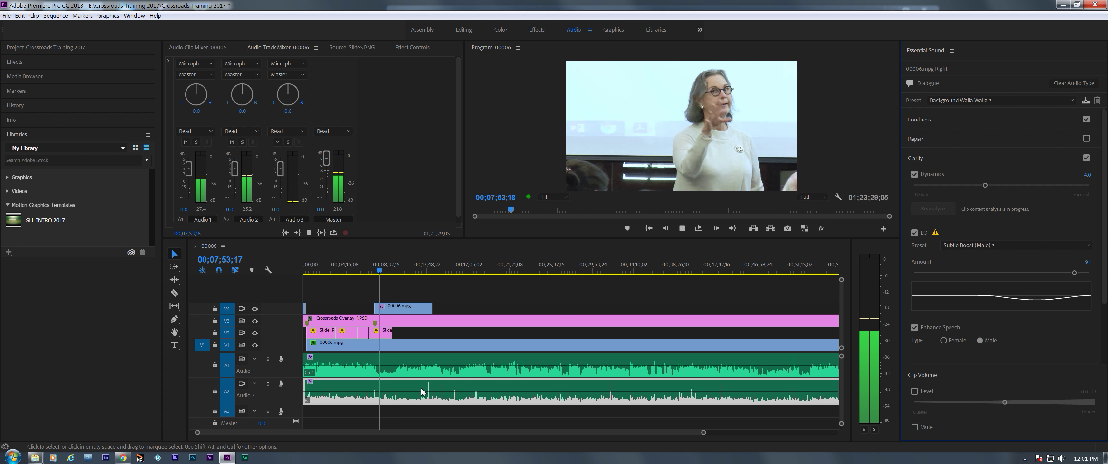
{"action": "key", "text": "space"}
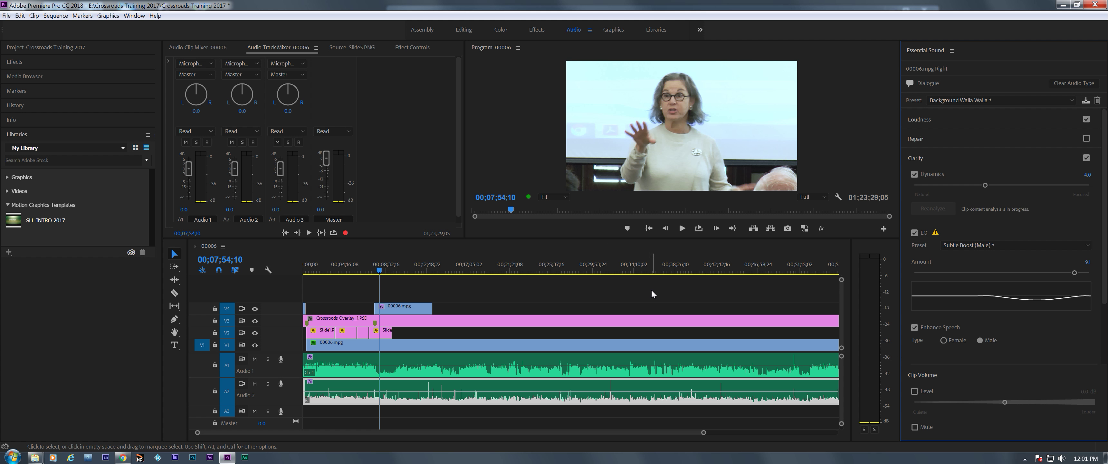
{"action": "key", "text": "space"}
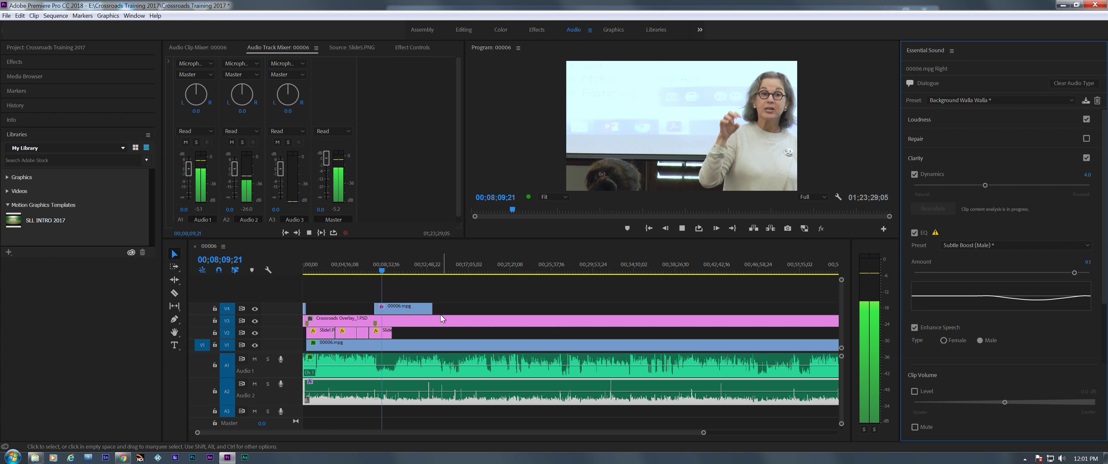
{"action": "key", "text": "space"}
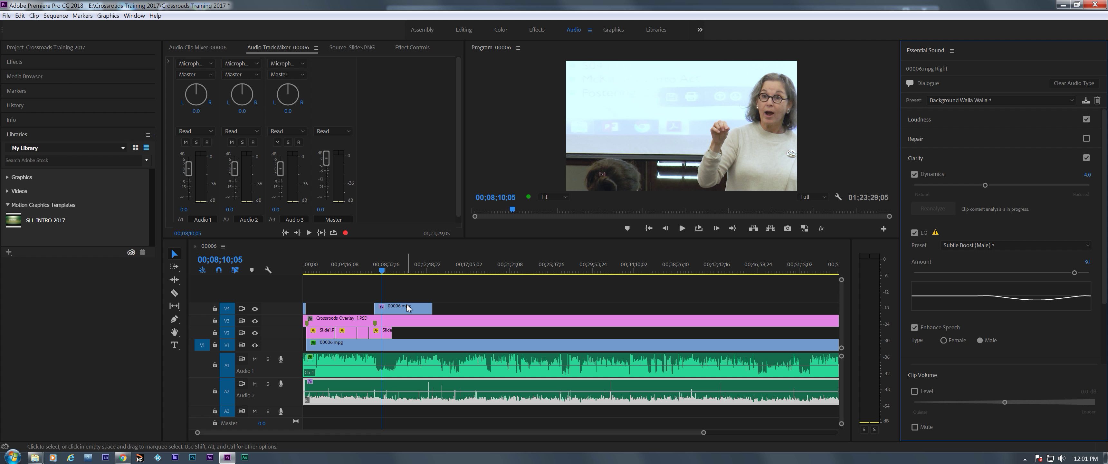
- Replay the full-screen audience section from about 00;07;50 to 00;07;52;21 to check its sound again
{"action": "key", "text": "equal"}
{"action": "key", "text": "equal"}
{"action": "key", "text": "equal"}
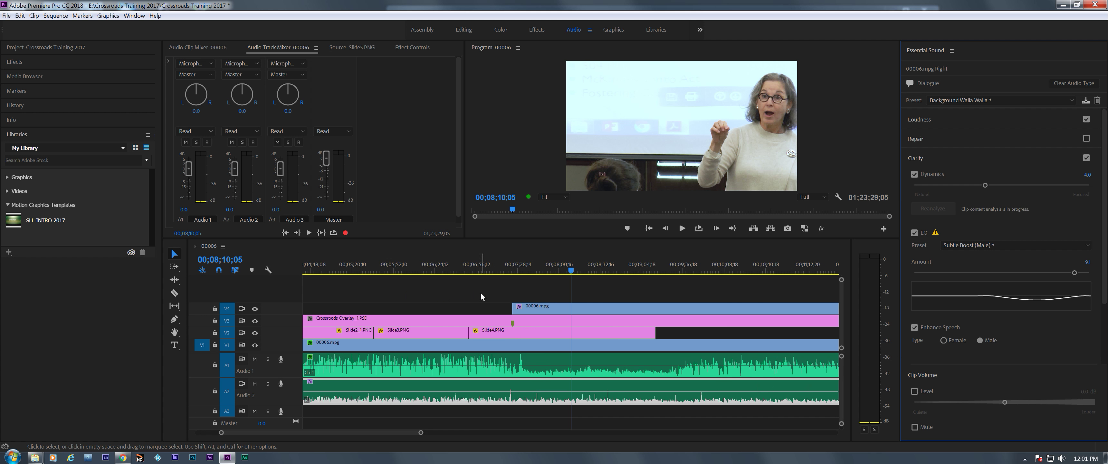
{"action": "left_click", "coordinate": [546, 275]}
{"action": "key", "text": "space"}
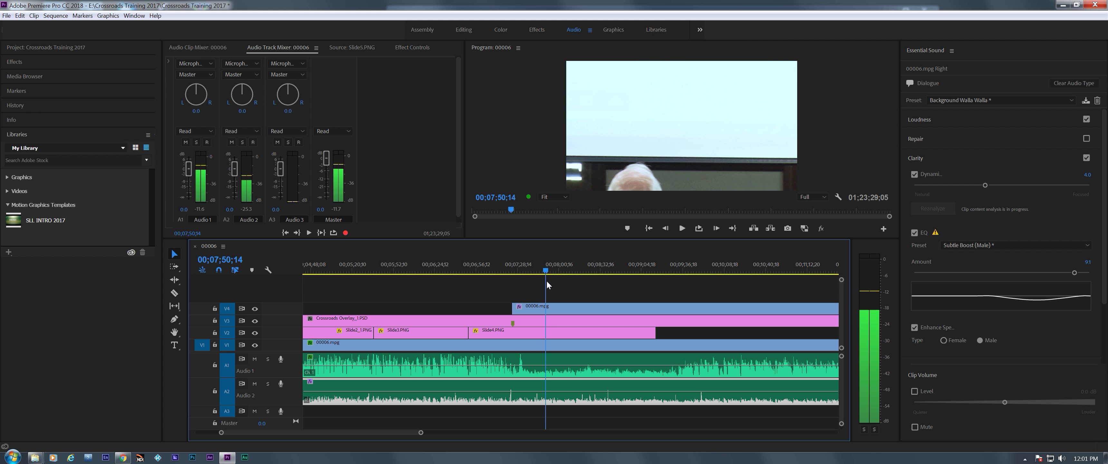
{"action": "key", "text": "space"}
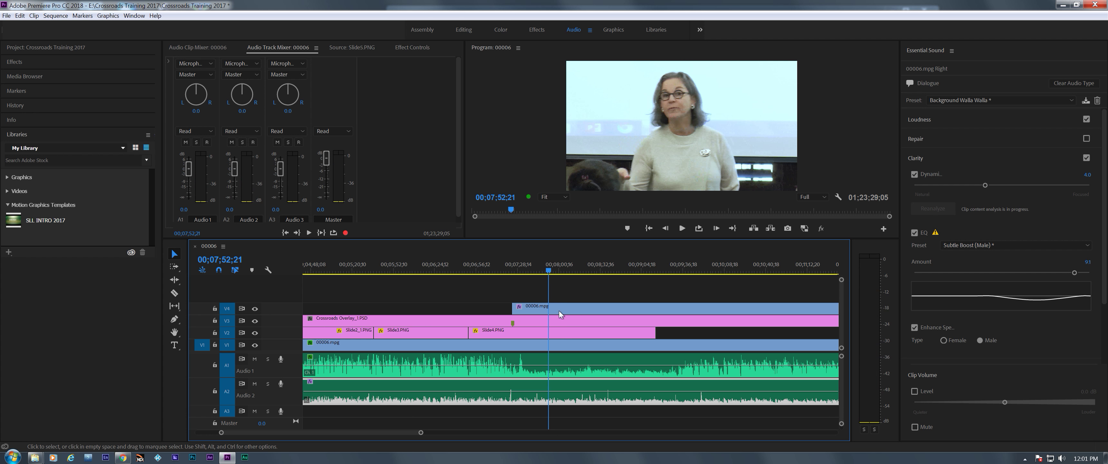
- Split the Audio 1 clip at 00;07;52;21 and trim the start of its second part to about 00;09;33
{"action": "key", "text": "c"}
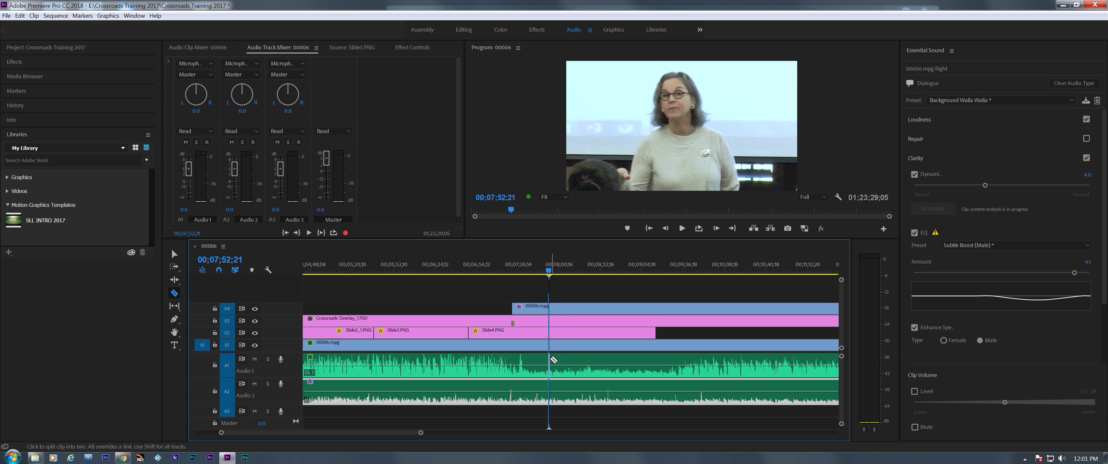
{"action": "left_click", "coordinate": [550, 360]}
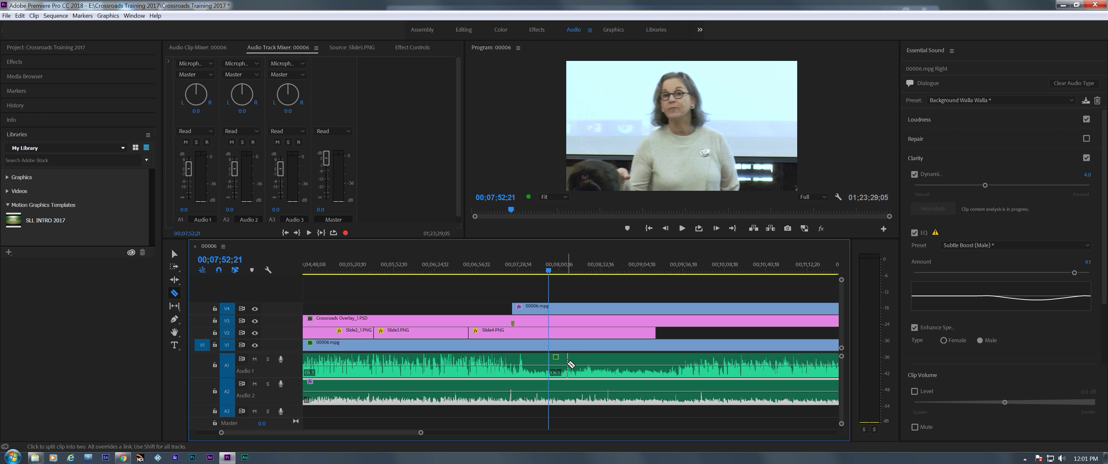
{"action": "key", "text": "v"}
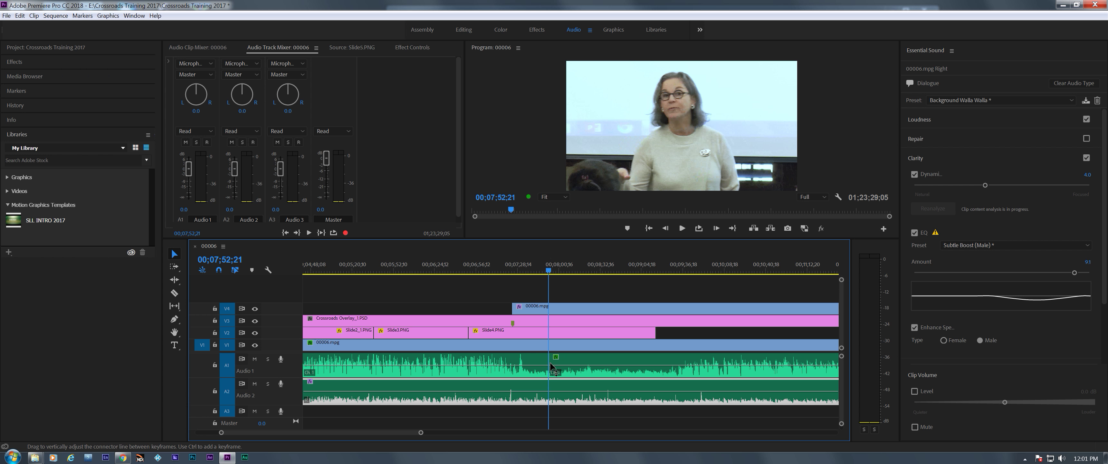
{"action": "left_click_drag", "start_coordinate": [552, 369], "coordinate": [680, 390]}
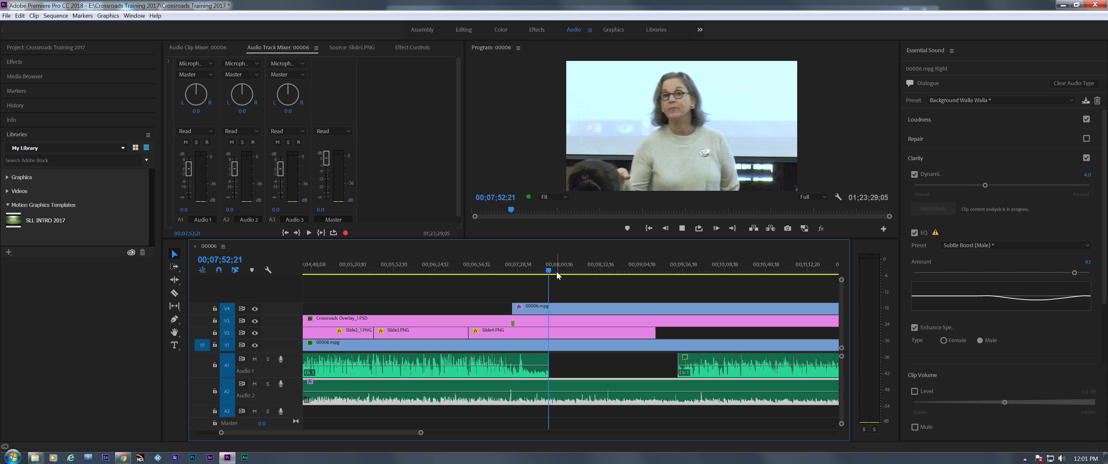
- Play the sequence from about 00;09;21 and extend Slide4.PNG on V2 to about 00;12;18
{"action": "left_click", "coordinate": [662, 271]}
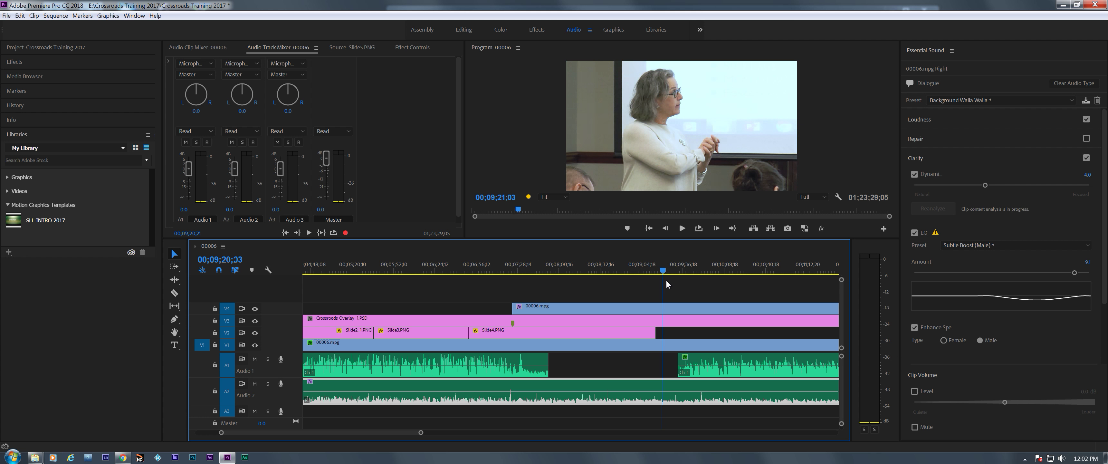
{"action": "key", "text": "space"}
{"action": "left_click_drag", "start_coordinate": [651, 333], "coordinate": [838, 333]}
{"action": "left_click_drag", "start_coordinate": [406, 432], "coordinate": [417, 427]}
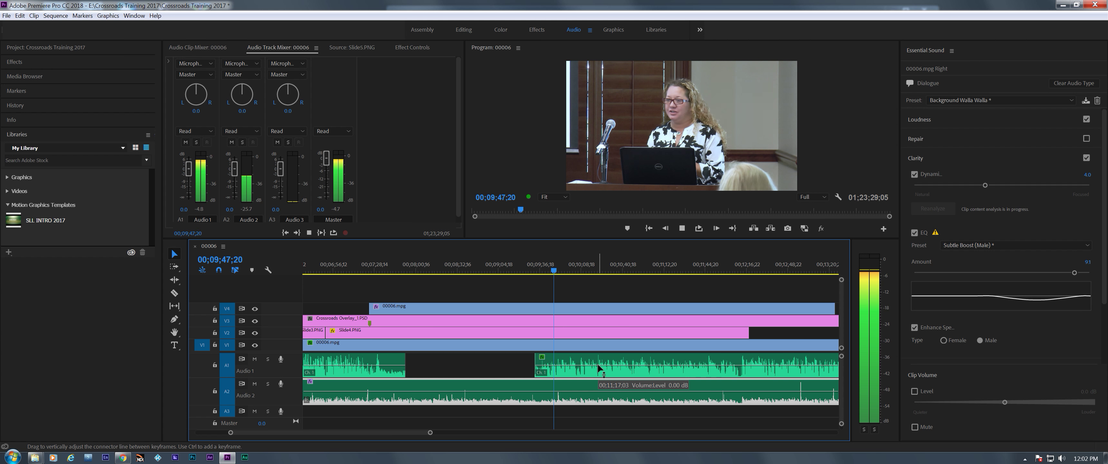
- Switch to the Editing workspace, play on to about 00;10;52;25, and set the playhead back to 00;10;48;06
{"action": "left_click", "coordinate": [464, 30]}
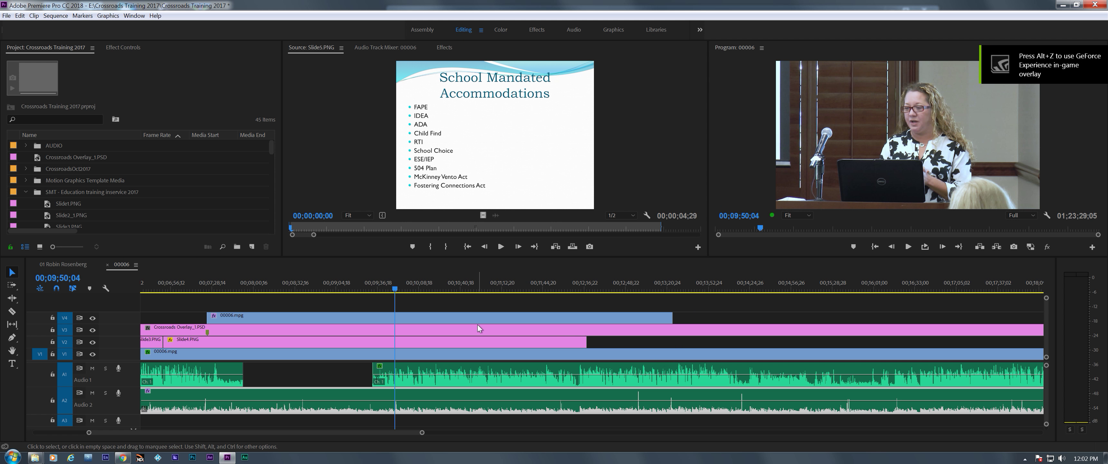
{"action": "left_click", "coordinate": [428, 305]}
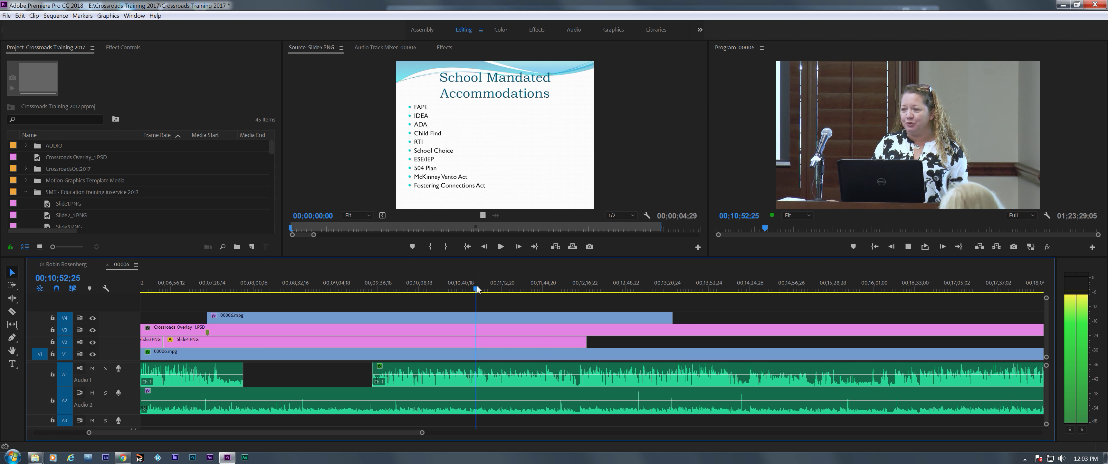
{"action": "key", "text": "space"}
{"action": "left_click_drag", "start_coordinate": [478, 287], "coordinate": [470, 289]}
{"action": "key", "text": "space"}
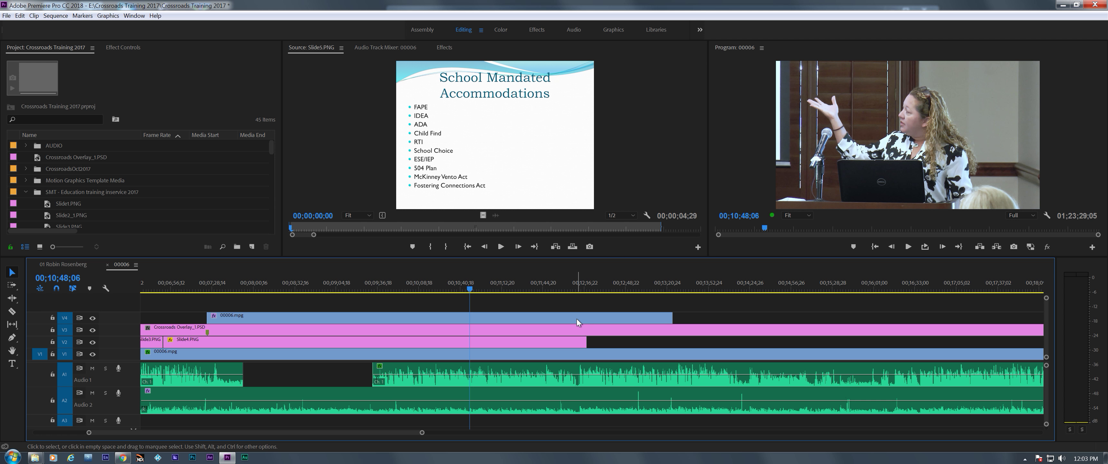
- Split the full-screen V4 clip at 00;10;48;06 and trim the start of its second part to about 00;12;15
{"action": "key", "text": "c"}
{"action": "left_click", "coordinate": [472, 318]}
{"action": "key", "text": "v"}
{"action": "left_click_drag", "start_coordinate": [478, 318], "coordinate": [604, 321]}
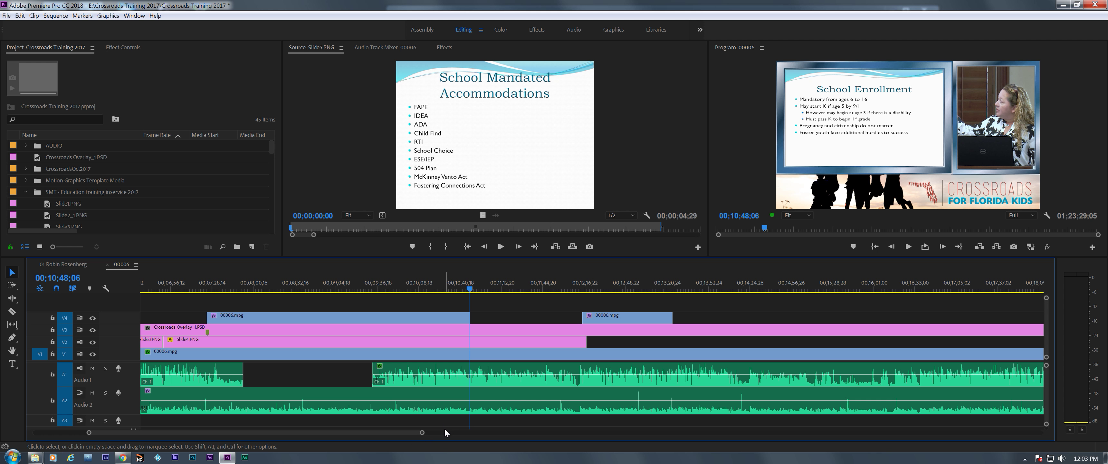
- Extend the second V4 piece to the sequence end, trim its start to about 01;21;55, and save the project
{"action": "left_click_drag", "start_coordinate": [422, 433], "coordinate": [445, 433]}
{"action": "key", "text": "backslash"}
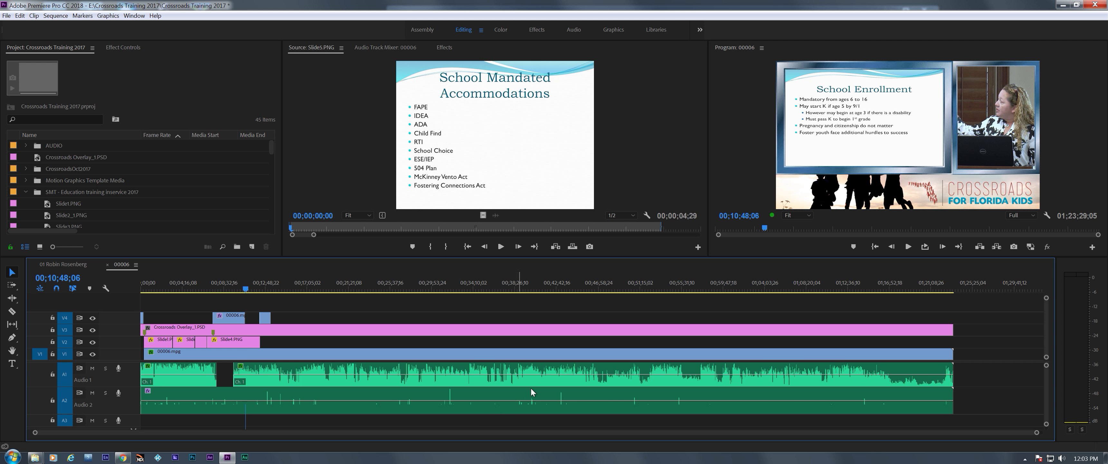
{"action": "left_click_drag", "start_coordinate": [268, 317], "coordinate": [948, 330]}
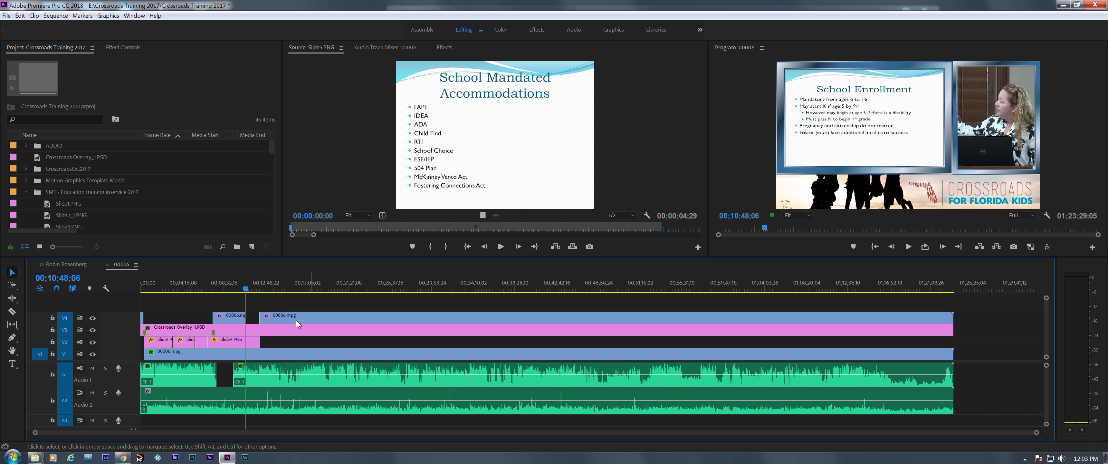
{"action": "left_click_drag", "start_coordinate": [263, 319], "coordinate": [938, 330]}
{"action": "key", "text": "ctrl+s"}
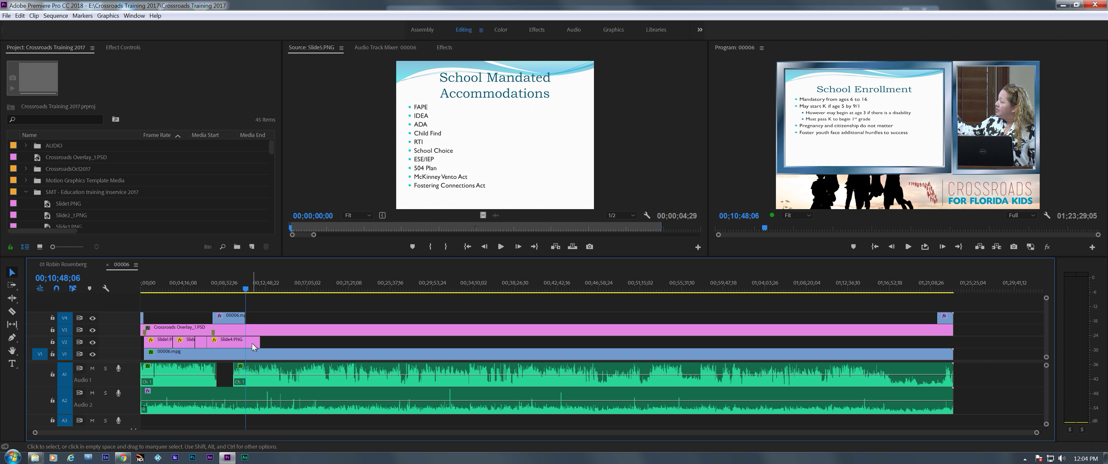
- Trim the end of Slide4.PNG to 00;10;48;06 and place Slide5.PNG directly after it on V2
{"action": "left_click_drag", "start_coordinate": [255, 343], "coordinate": [246, 342]}
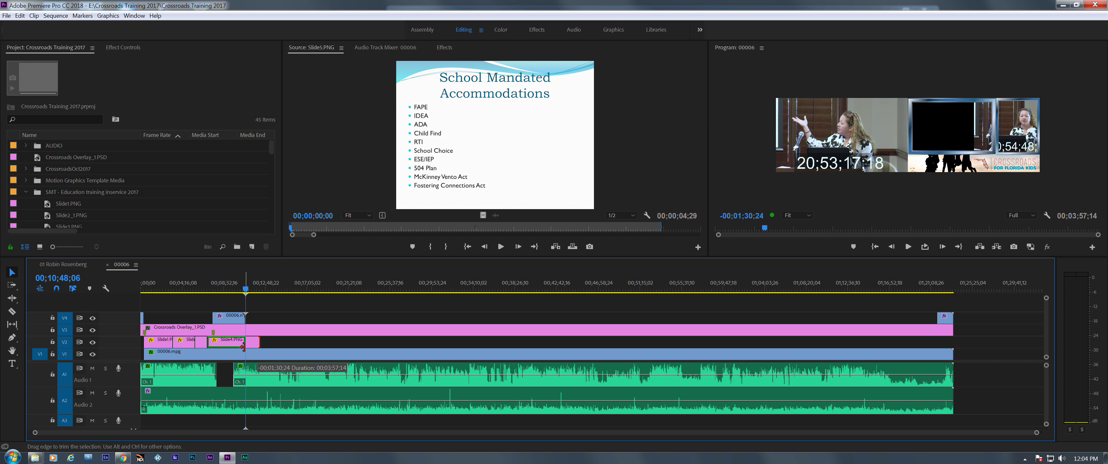
{"action": "left_click", "coordinate": [474, 169]}
{"action": "left_click_drag", "start_coordinate": [473, 169], "coordinate": [253, 344]}
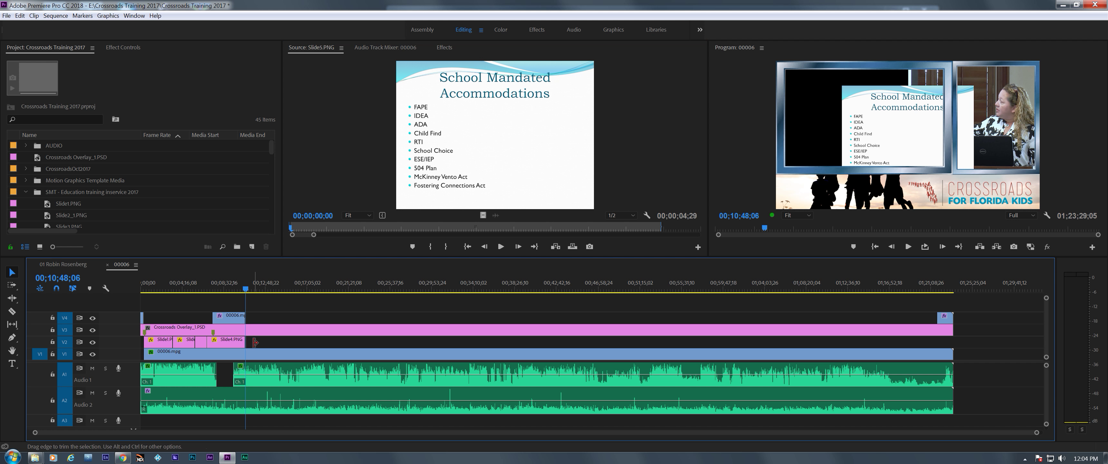
- Paste the copied motion, opacity and time remapping attributes onto Slide5.PNG and play the transition from 00;10;47;24
{"action": "key", "text": "="}
{"action": "key", "text": "="}
{"action": "key", "text": "="}
{"action": "key", "text": "="}
{"action": "key", "text": "="}
{"action": "key", "text": "="}
{"action": "key", "text": "="}
{"action": "key", "text": "="}
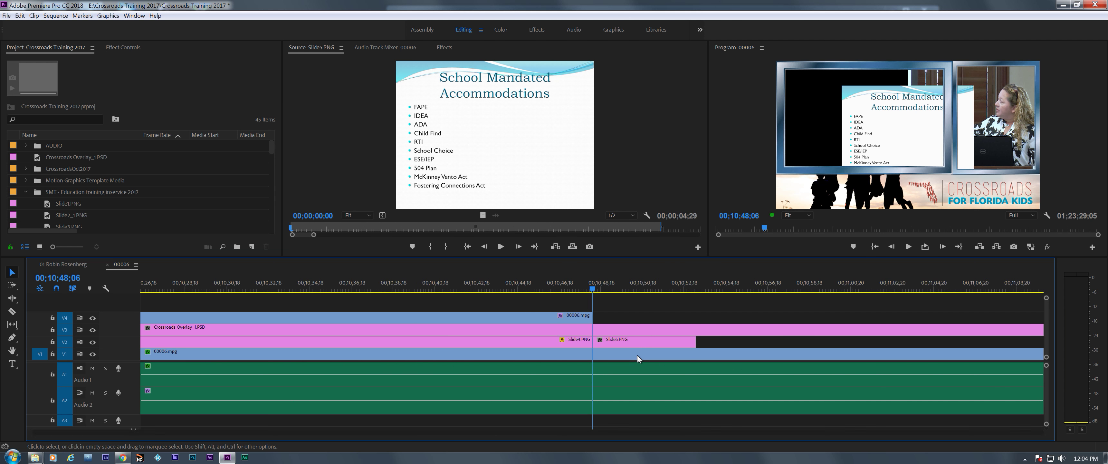
{"action": "right_click", "coordinate": [654, 339]}
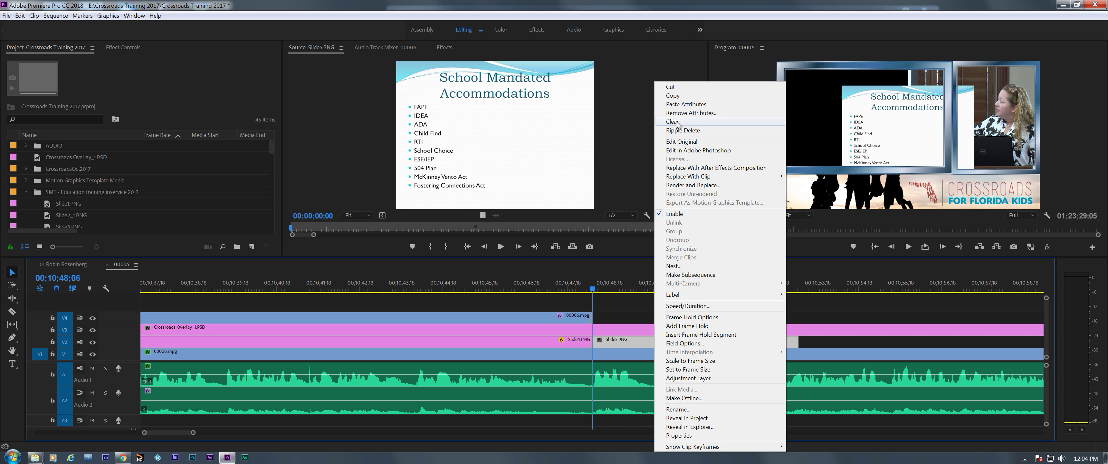
{"action": "left_click", "coordinate": [680, 105]}
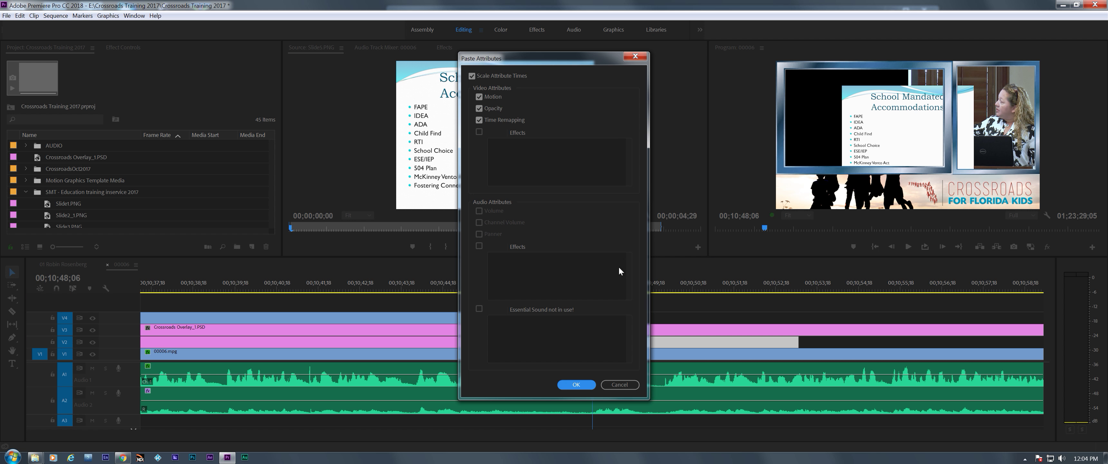
{"action": "left_click", "coordinate": [566, 385]}
{"action": "left_click", "coordinate": [579, 287]}
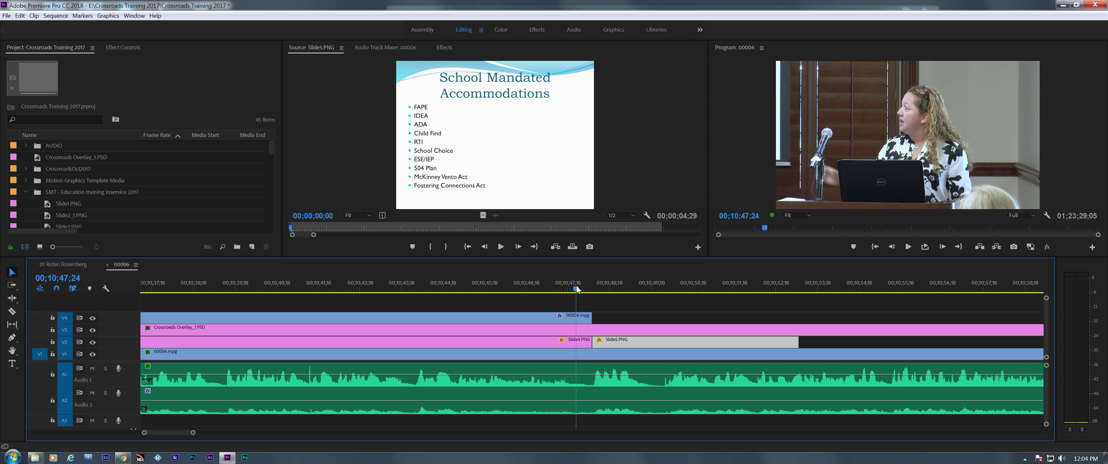
{"action": "key", "text": "space"}
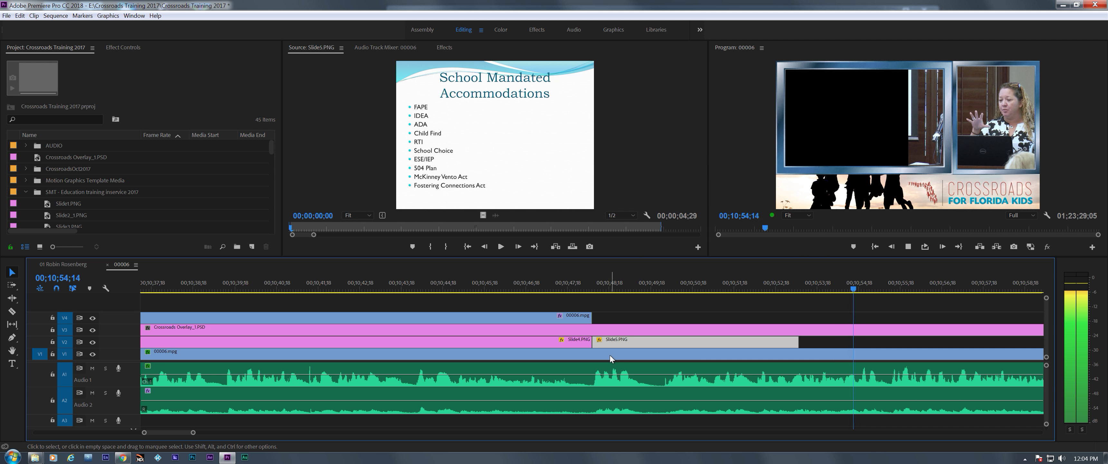
{"action": "key", "text": "space"}
- Split the V1 speaker clip at 00;10;48;06 and set the second part's horizontal position to 1467.1
{"action": "key", "text": "c"}
{"action": "left_click", "coordinate": [593, 354], "text": "shift"}
{"action": "key", "text": "v"}
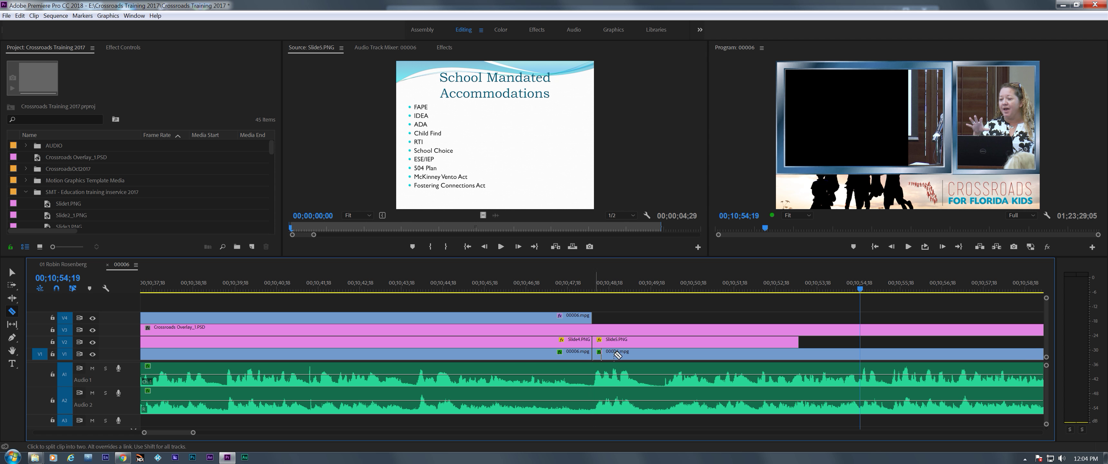
{"action": "left_click", "coordinate": [598, 354]}
{"action": "left_click", "coordinate": [121, 48]}
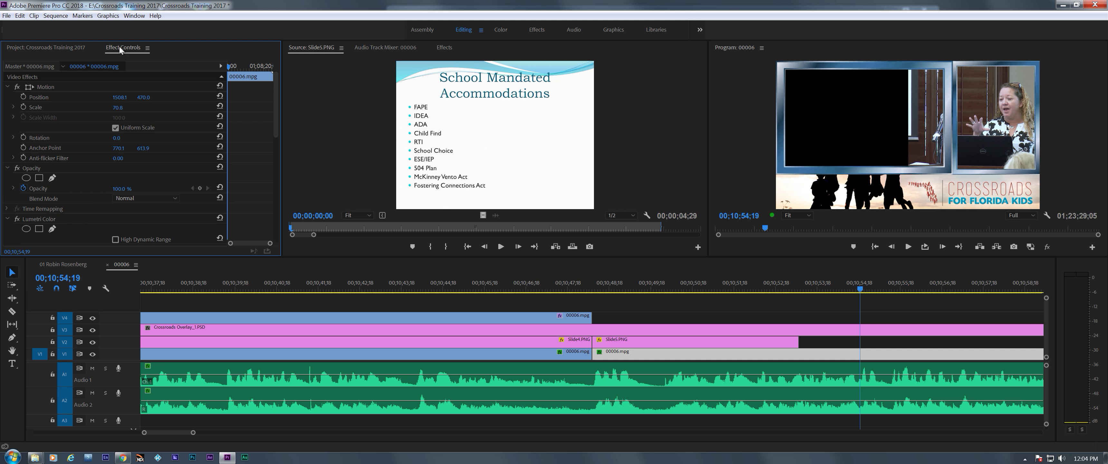
{"action": "mouse_move", "coordinate": [121, 97]}
{"action": "left_mouse_down"}
{"action": "mouse_move", "coordinate": [77, 97]}
{"action": "mouse_move", "coordinate": [127, 95]}
{"action": "left_mouse_up"}
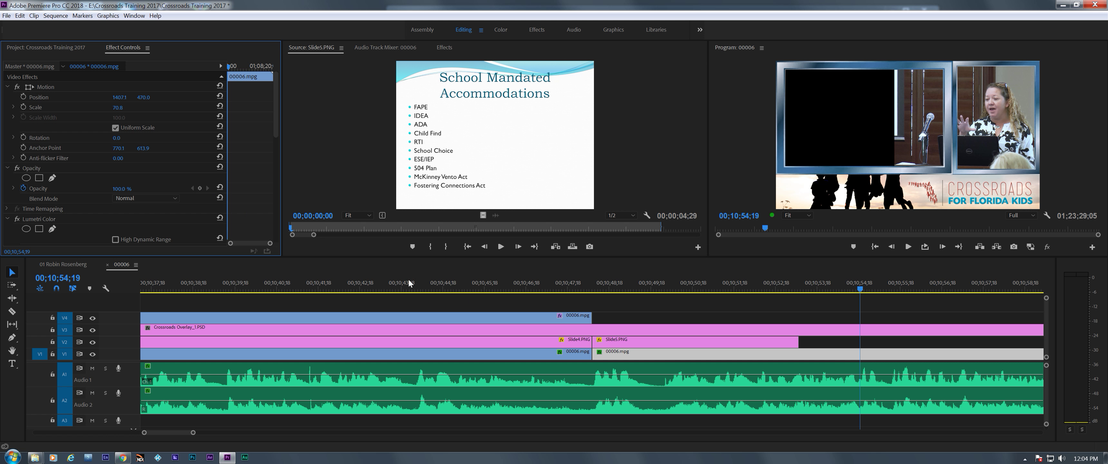
- Extend Slide5.PNG on V2 to about 00;11;31 while playing on from 00;10;54;19
{"action": "left_click_drag", "start_coordinate": [785, 344], "coordinate": [1041, 344]}
{"action": "key", "text": "minus"}
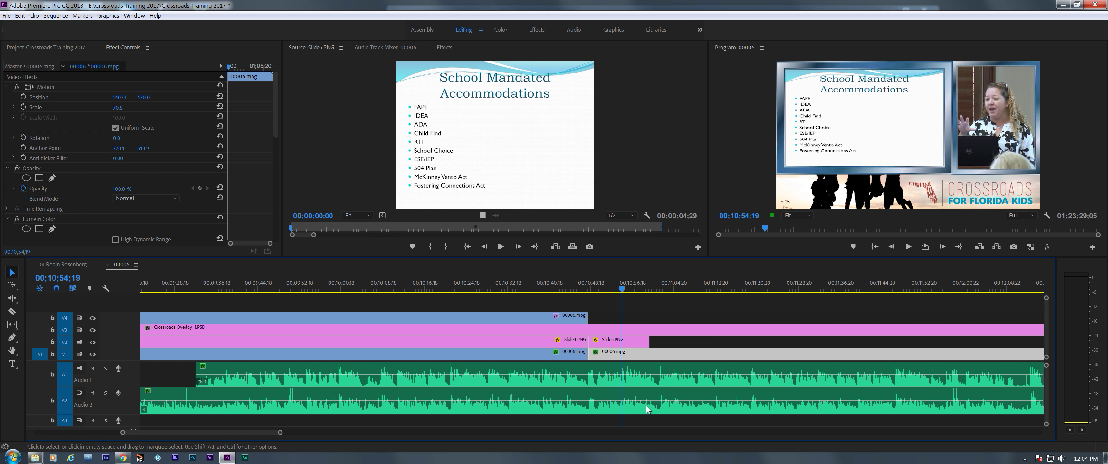
{"action": "key", "text": "space"}
{"action": "left_click_drag", "start_coordinate": [645, 343], "coordinate": [813, 344]}
- Load Slide6.PNG from the project's slides into the Source monitor and keep the sequence playing
{"action": "left_click", "coordinate": [38, 48]}
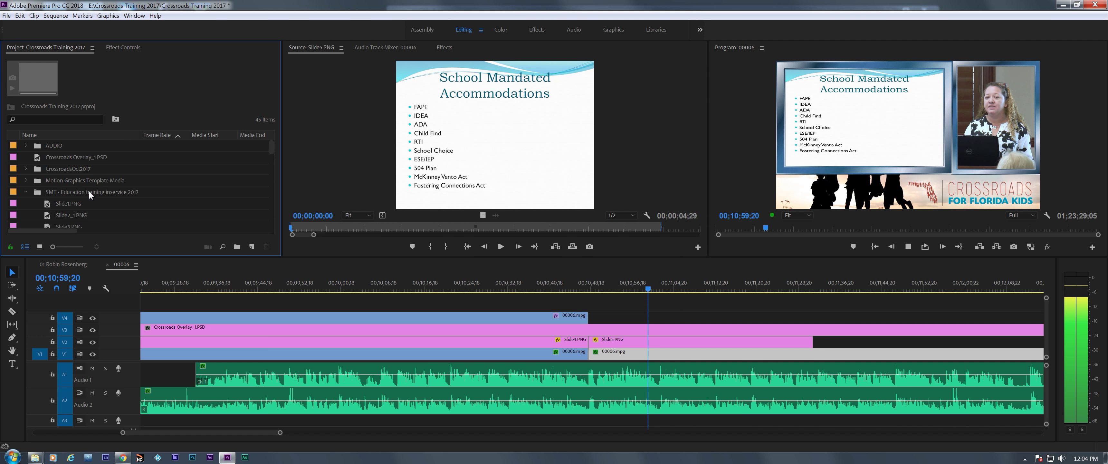
{"action": "scroll", "coordinate": [79, 195], "scroll_direction": "down", "scroll_amount": 1}
{"action": "scroll", "coordinate": [77, 195], "scroll_direction": "down", "scroll_amount": 1}
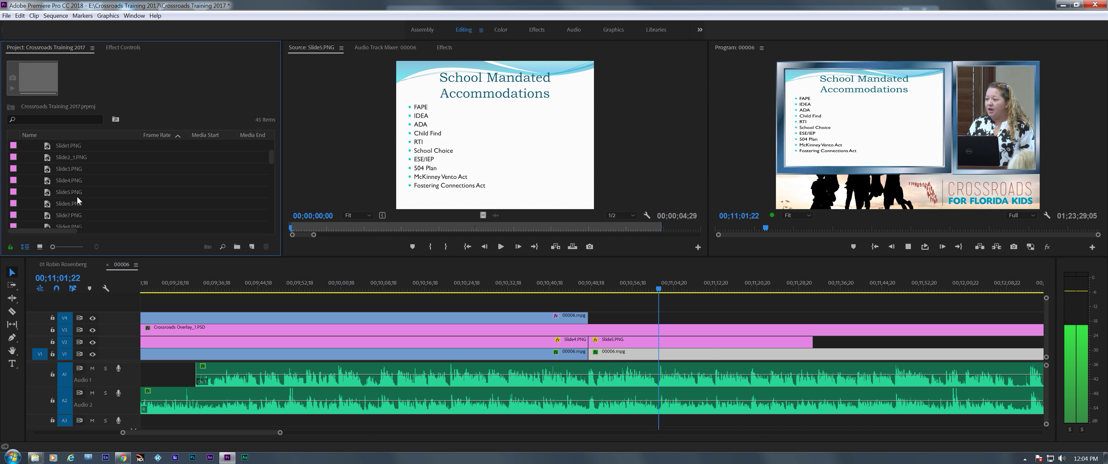
{"action": "left_click", "coordinate": [51, 202]}
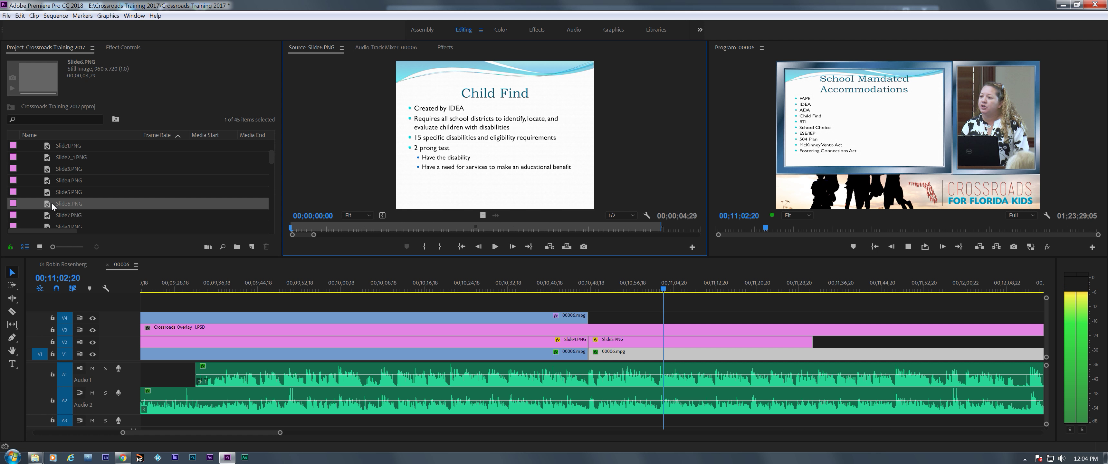
{"action": "left_click", "coordinate": [361, 301]}
{"action": "key", "text": "space"}
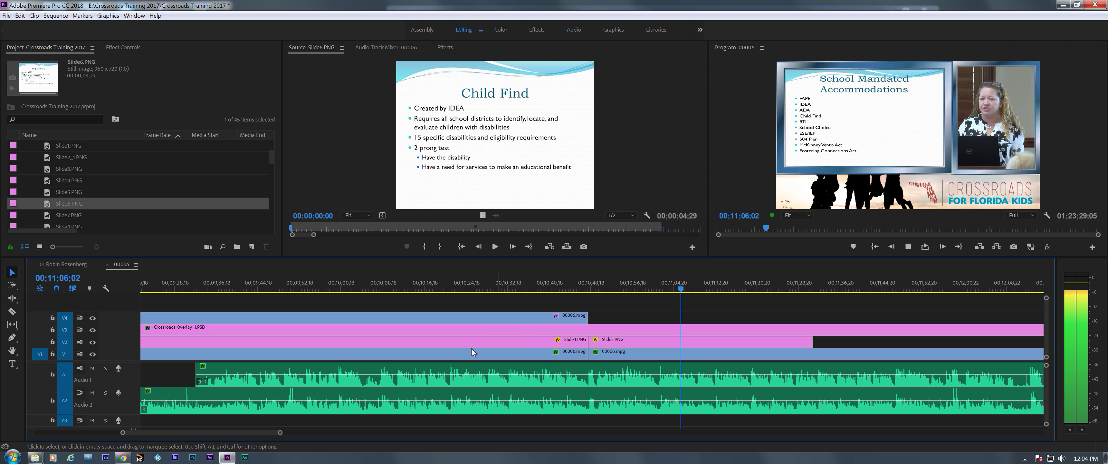
- Extend Slide5.PNG on V2 to about 00;12;19 and play the sequence from 00;11;39;26
{"action": "left_click_drag", "start_coordinate": [249, 432], "coordinate": [261, 435]}
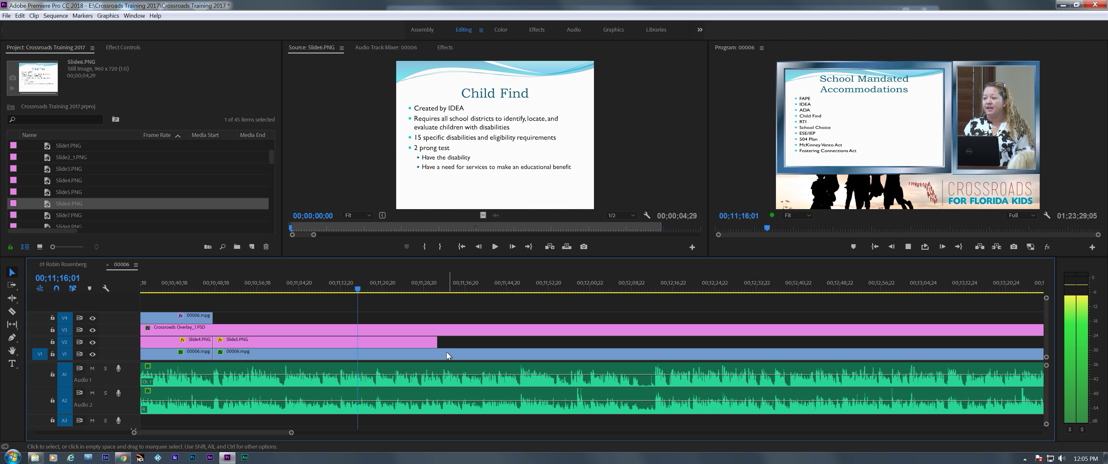
{"action": "left_click_drag", "start_coordinate": [437, 342], "coordinate": [684, 360]}
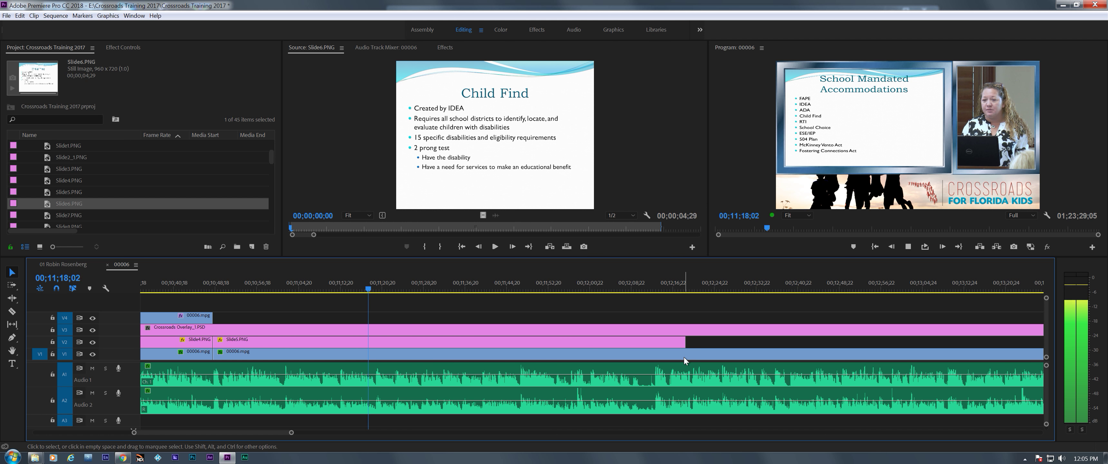
{"action": "left_click", "coordinate": [482, 289]}
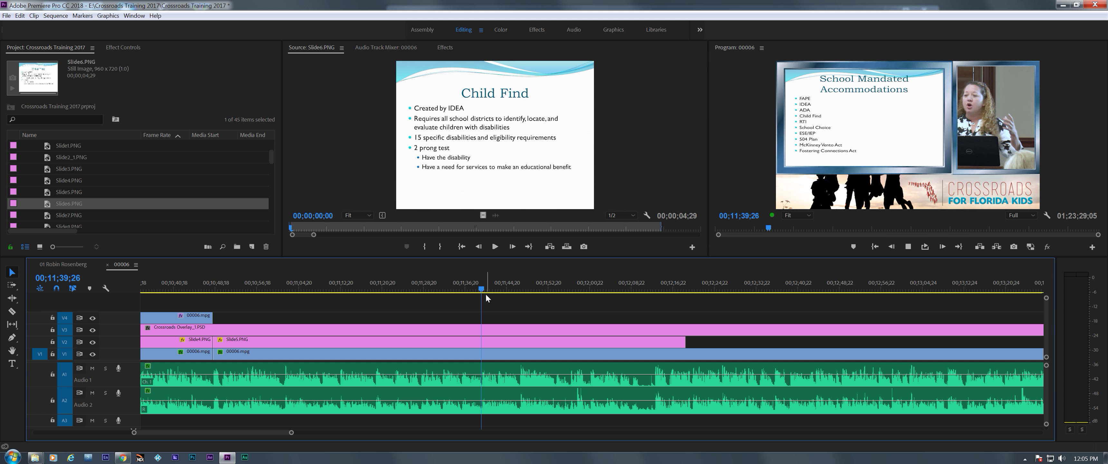
{"action": "key", "text": "space"}
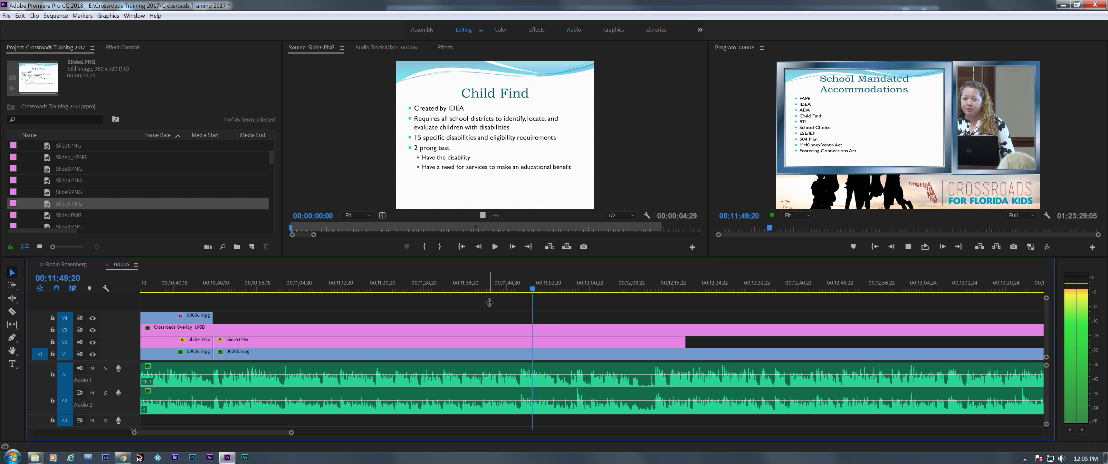
- Check the talk around 00;12;12;25 and extend Slide5.PNG on V2 to about 00;13;20
{"action": "left_click", "coordinate": [662, 290]}
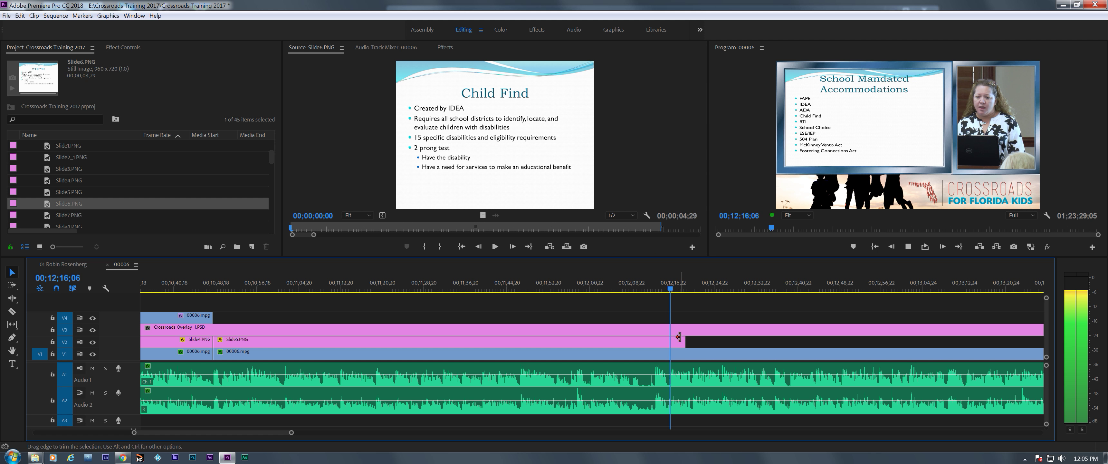
{"action": "left_click", "coordinate": [656, 289]}
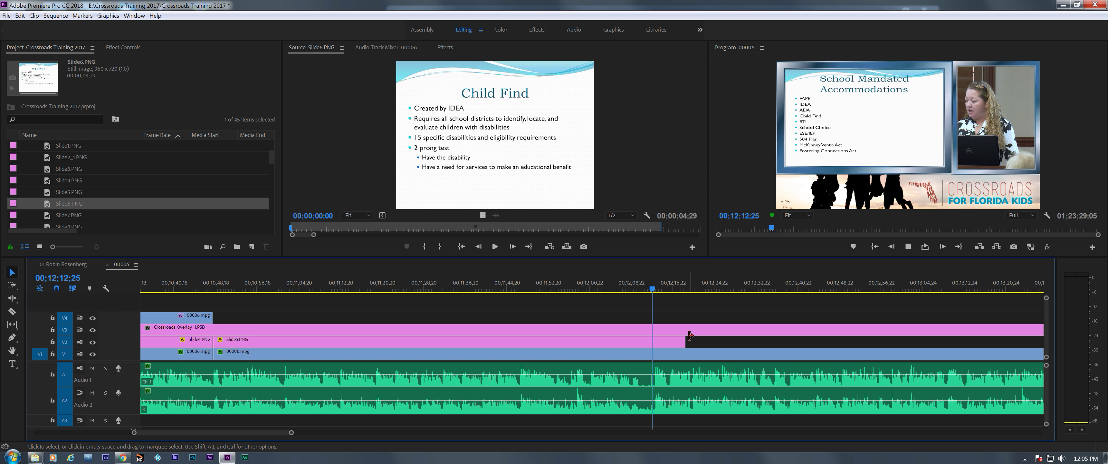
{"action": "key", "text": "space"}
{"action": "left_click_drag", "start_coordinate": [686, 342], "coordinate": [1003, 349]}
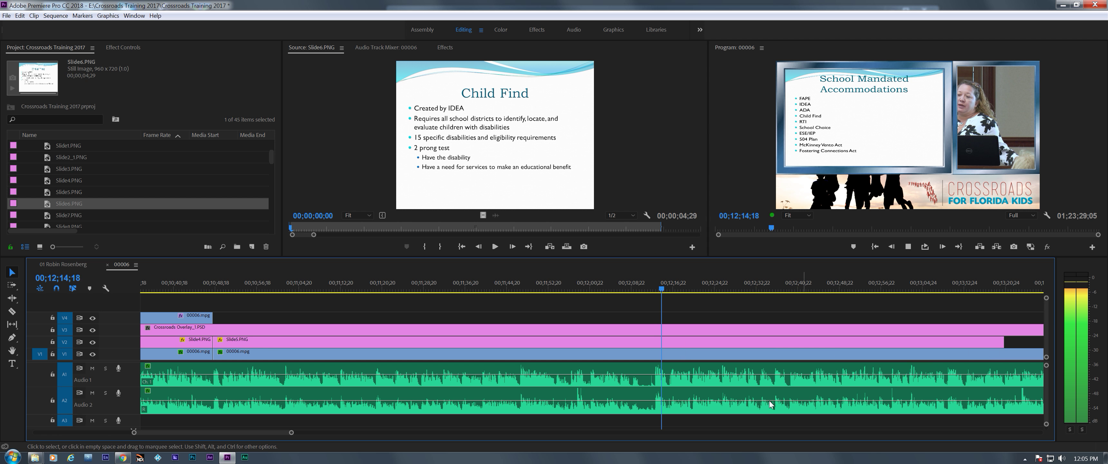
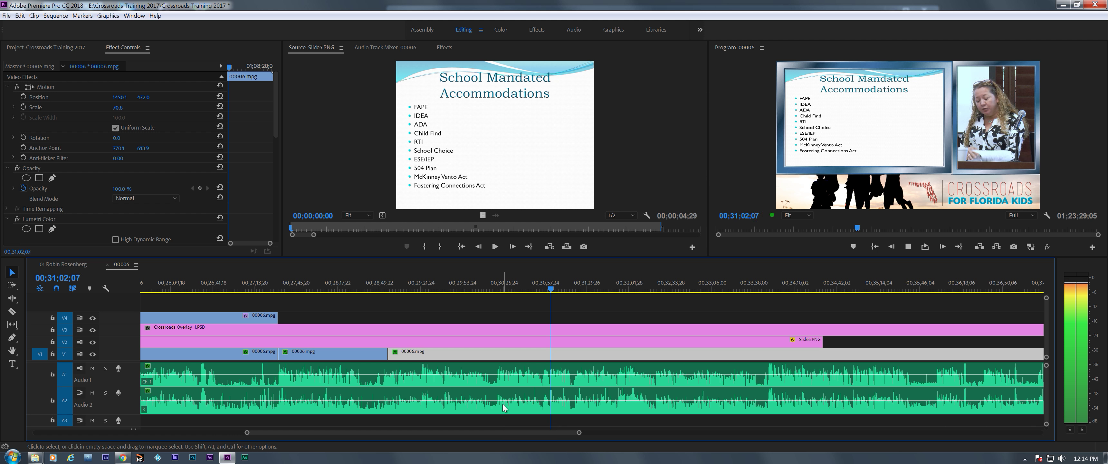
- Stop playback and spot-check the talk backwards from 00;31;02;29, playing it at about 00;29;13, 00;28;38 and 00;28;22
{"action": "key", "text": "space"}
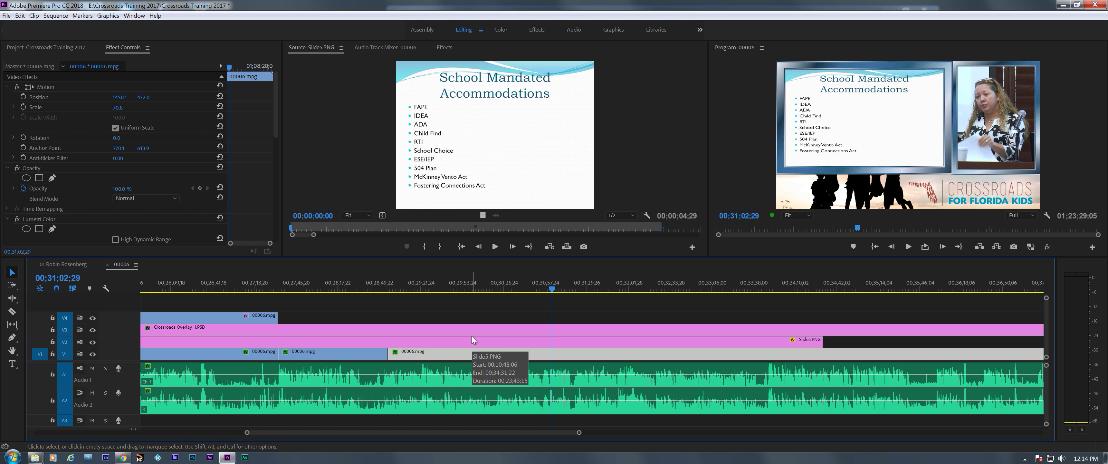
{"action": "left_click", "coordinate": [455, 289]}
{"action": "left_click_drag", "start_coordinate": [454, 289], "coordinate": [409, 302]}
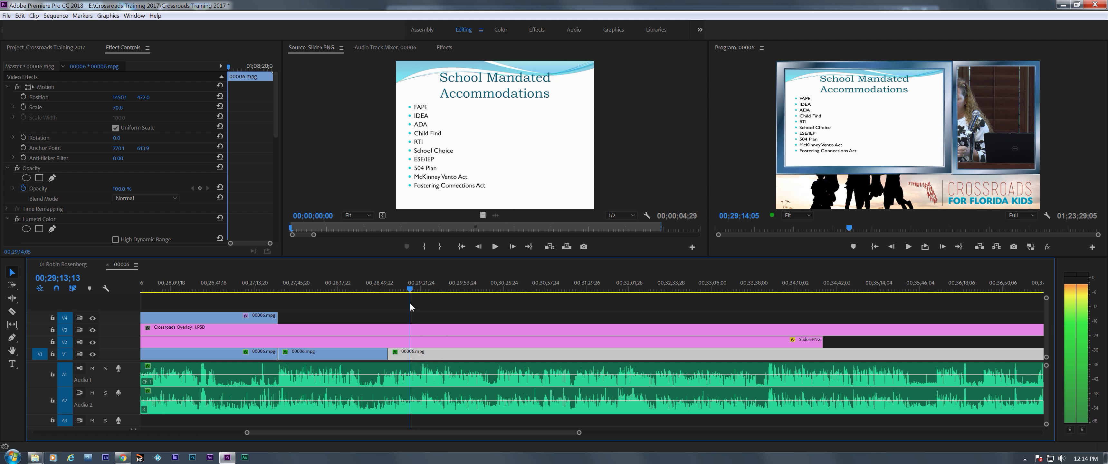
{"action": "key", "text": "space"}
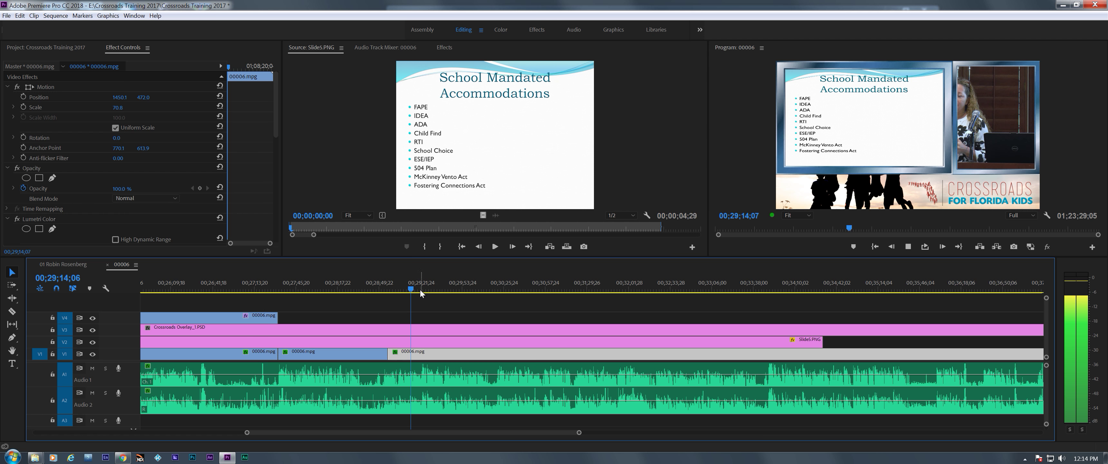
{"action": "left_click_drag", "start_coordinate": [407, 289], "coordinate": [364, 295]}
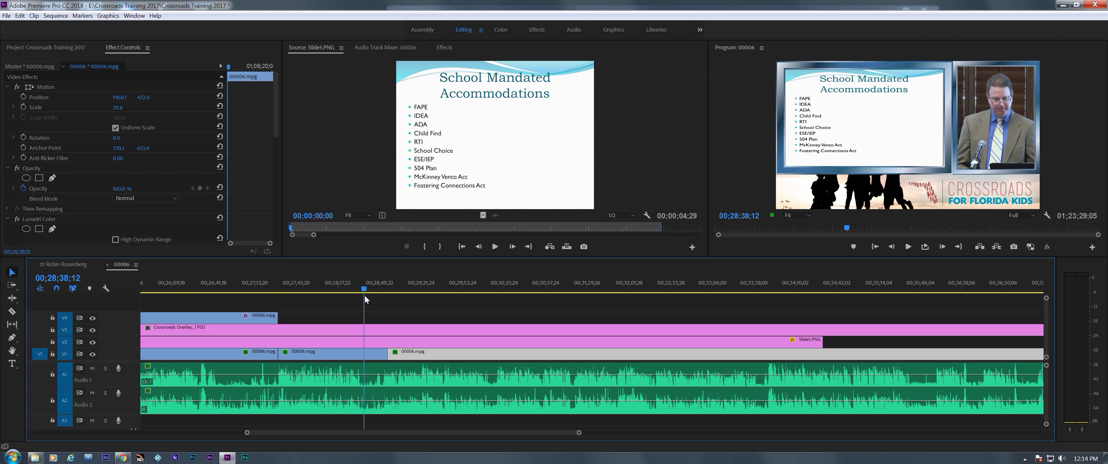
{"action": "key", "text": "space"}
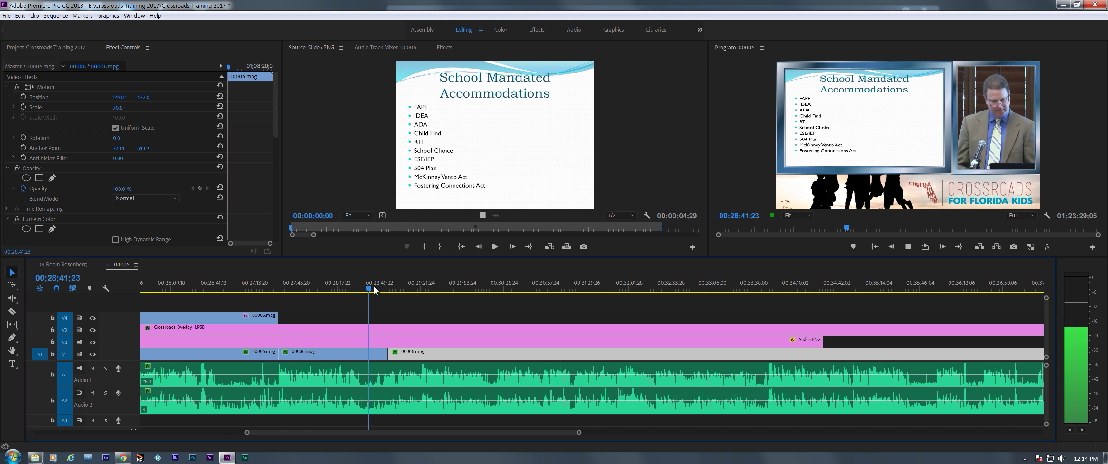
{"action": "left_click", "coordinate": [350, 296]}
{"action": "left_click_drag", "start_coordinate": [350, 296], "coordinate": [339, 297]}
{"action": "key", "text": "space"}
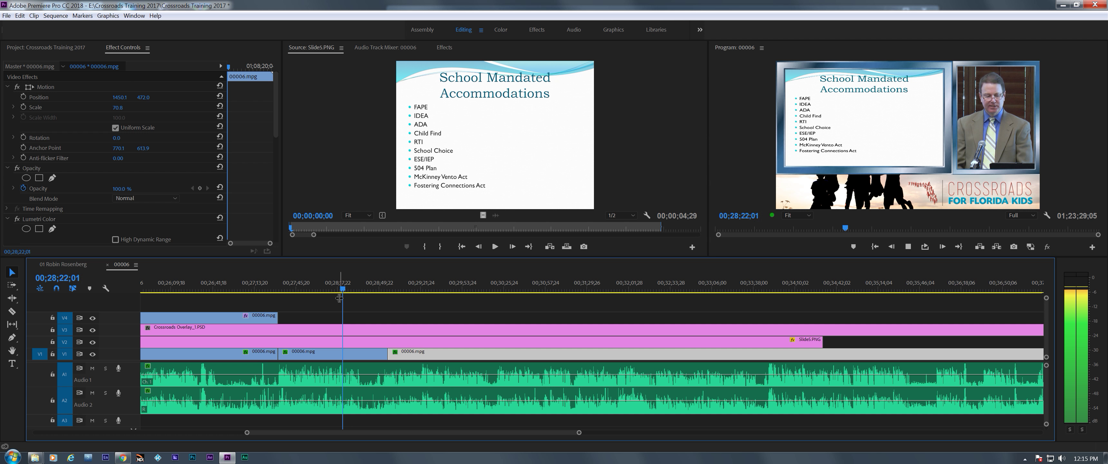
- Add two volume keyframes on Audio 2 just after 00;27;31;20 and pull the second one down to silence
{"action": "left_click", "coordinate": [345, 290]}
{"action": "left_click_drag", "start_coordinate": [345, 291], "coordinate": [274, 301]}
{"action": "key", "text": "space"}
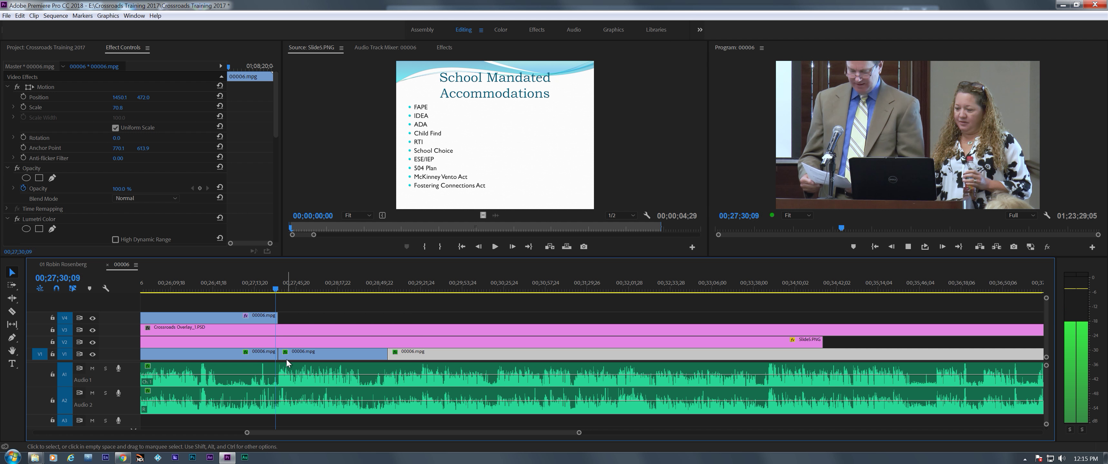
{"action": "key", "text": "space"}
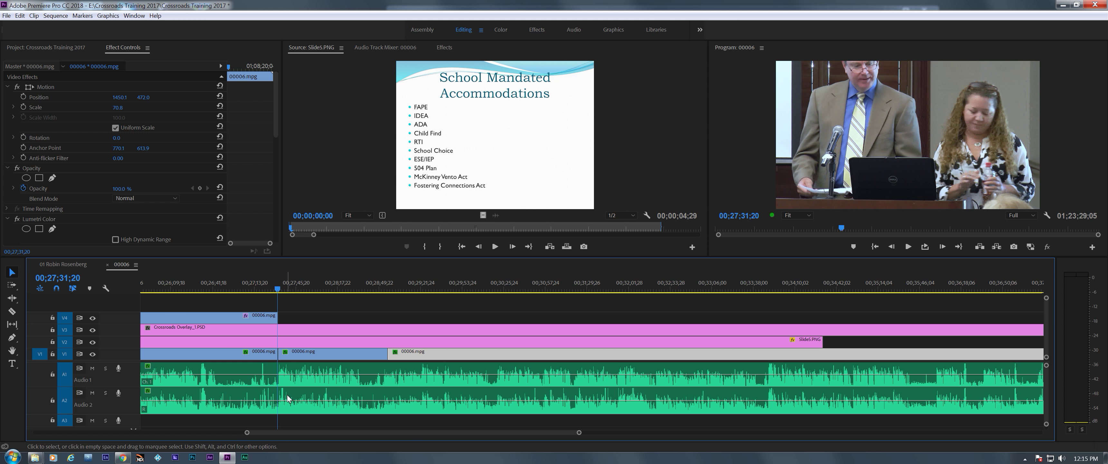
{"action": "left_click", "coordinate": [278, 401], "text": "ctrl"}
{"action": "left_click_drag", "start_coordinate": [287, 401], "coordinate": [287, 410]}
- Listen through the section after the Audio 2 drop, sampling it from 00;27;31;20 to about 00;30;10
{"action": "key", "text": "space"}
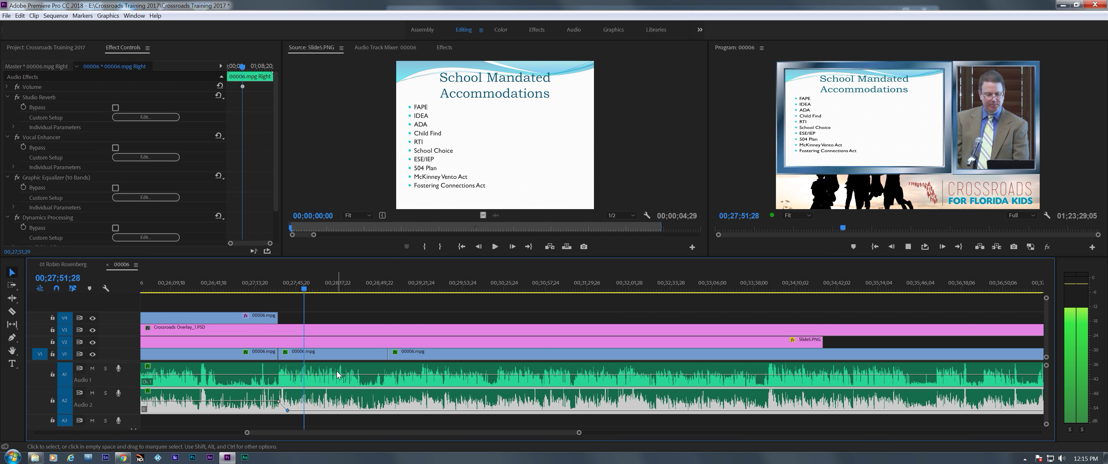
{"action": "left_click_drag", "start_coordinate": [308, 287], "coordinate": [359, 301]}
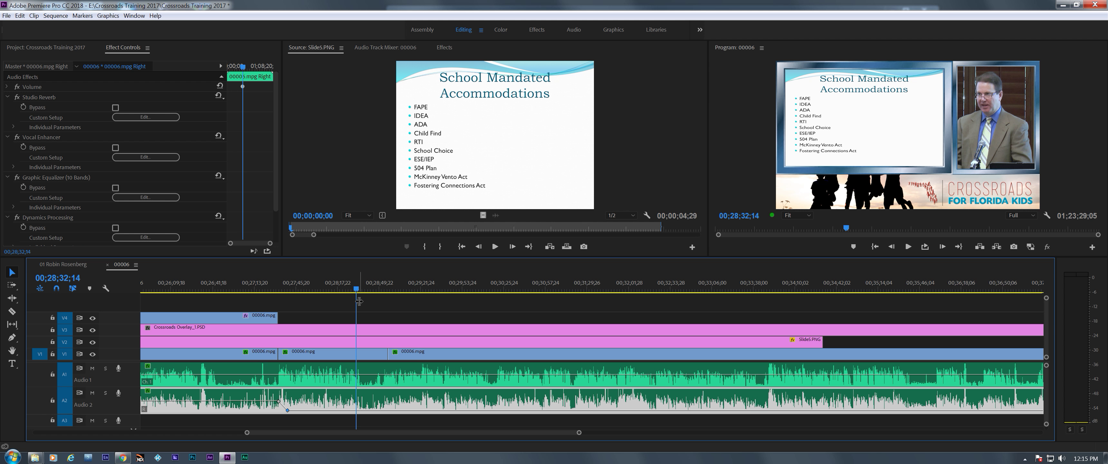
{"action": "key", "text": "space"}
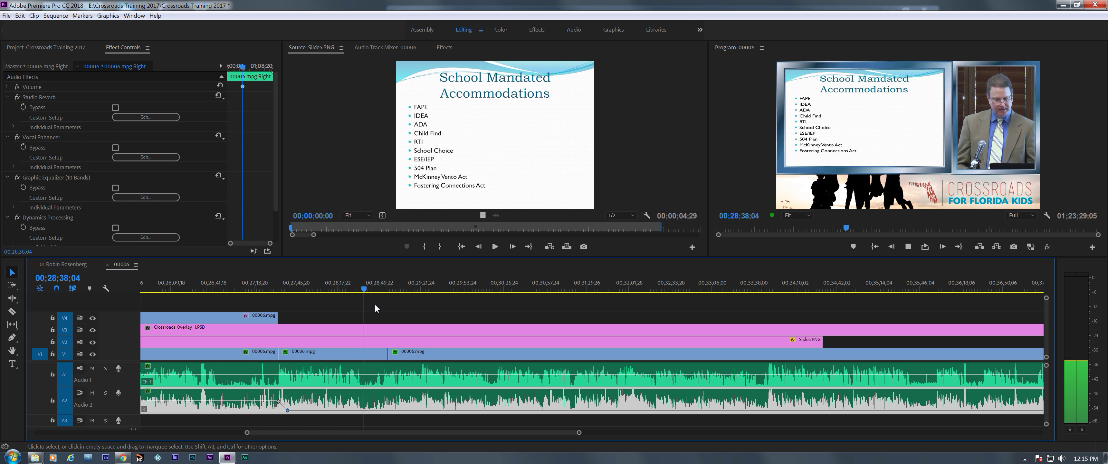
{"action": "left_click_drag", "start_coordinate": [362, 292], "coordinate": [379, 294]}
{"action": "key", "text": "space"}
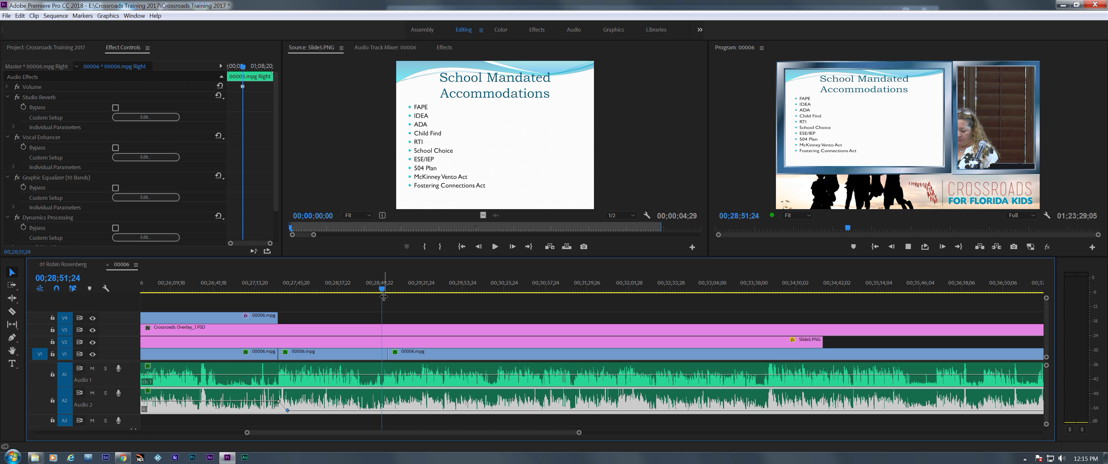
{"action": "left_click_drag", "start_coordinate": [383, 289], "coordinate": [471, 300]}
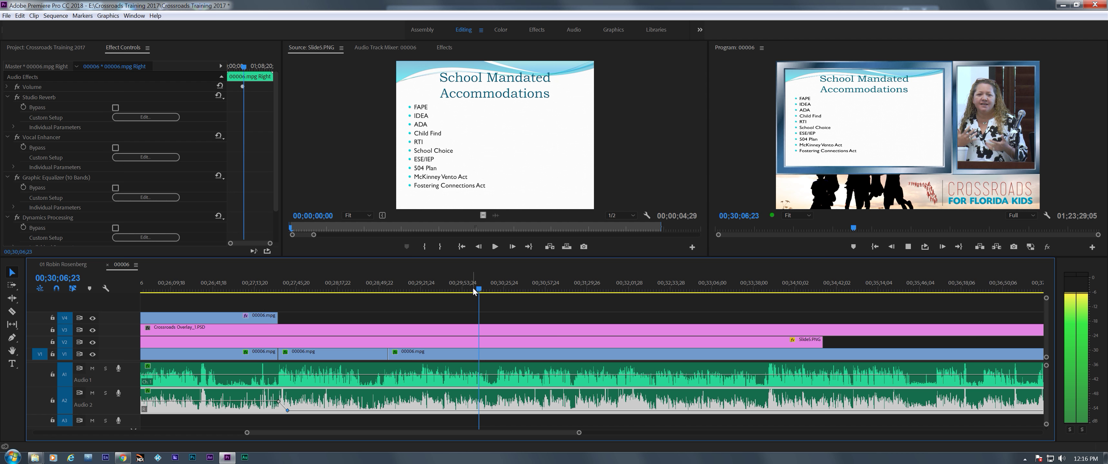
{"action": "left_click_drag", "start_coordinate": [481, 290], "coordinate": [485, 292]}
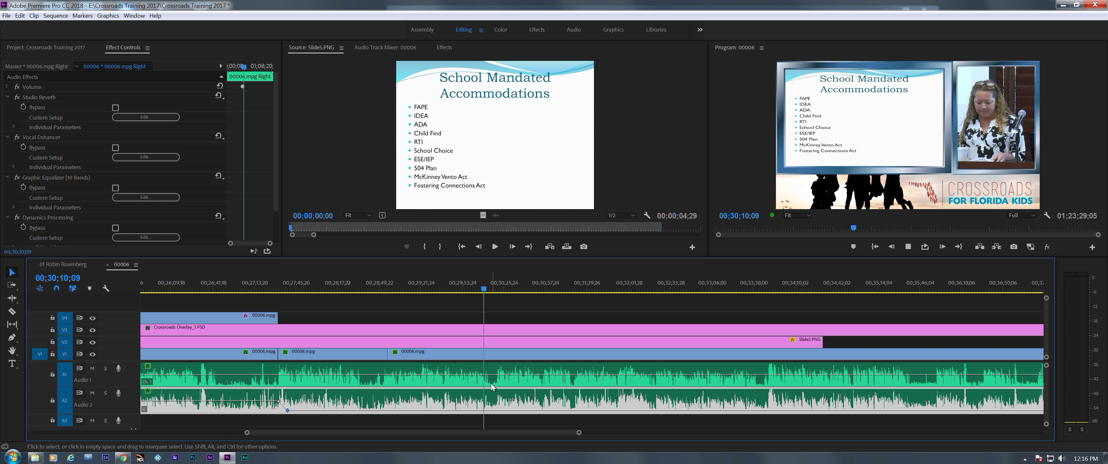
- Add two volume keyframes on Audio 2 at about 00;30;11 and raise the second one to restore the level
{"action": "key", "text": "space"}
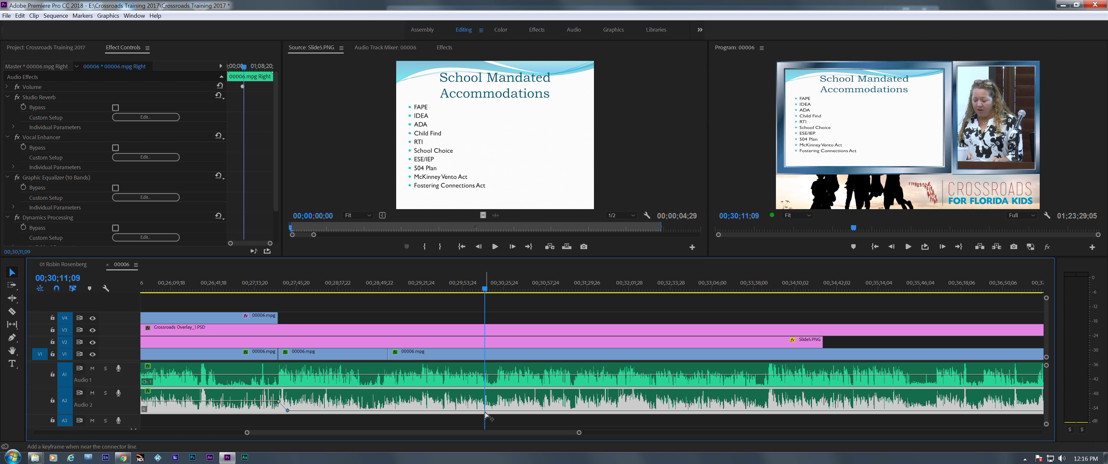
{"action": "left_click", "coordinate": [485, 410], "text": "ctrl"}
{"action": "left_click_drag", "start_coordinate": [488, 410], "coordinate": [487, 401]}
{"action": "key", "text": "space"}
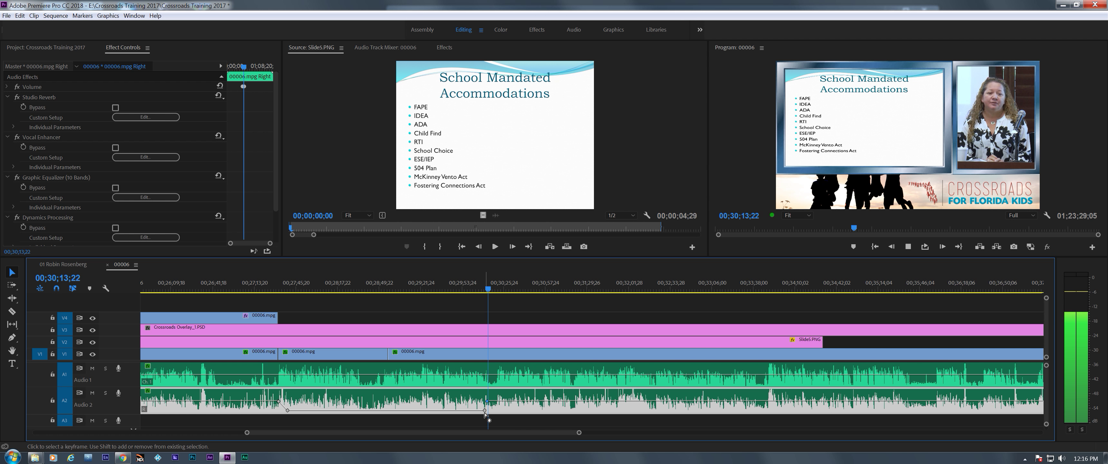
{"action": "key", "text": "space"}
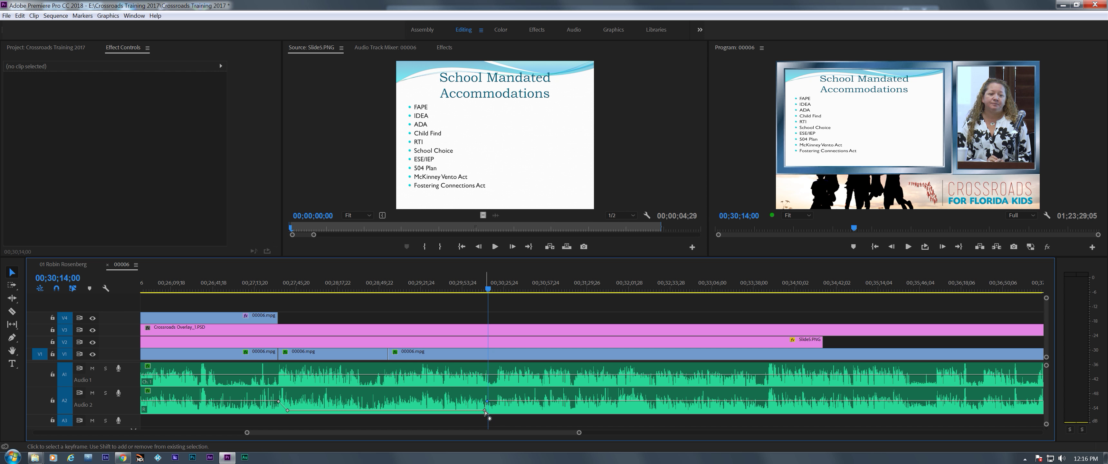
{"action": "mouse_move", "coordinate": [485, 410]}
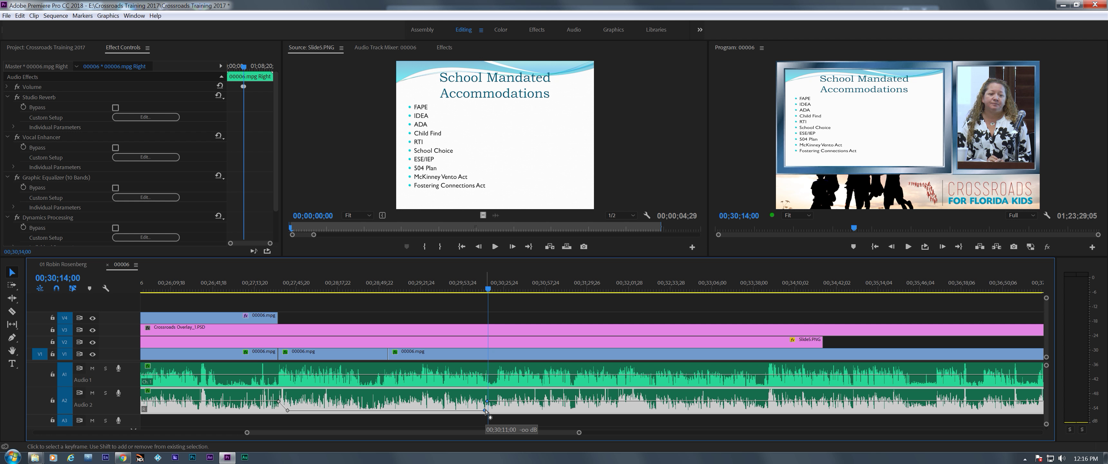
{"action": "left_click_drag", "start_coordinate": [486, 410], "coordinate": [486, 410]}
- Silence Audio 2 again with a lowered volume keyframe at about 00;30;21 and check the sound up to 00;31;18;15
{"action": "key", "text": "space"}
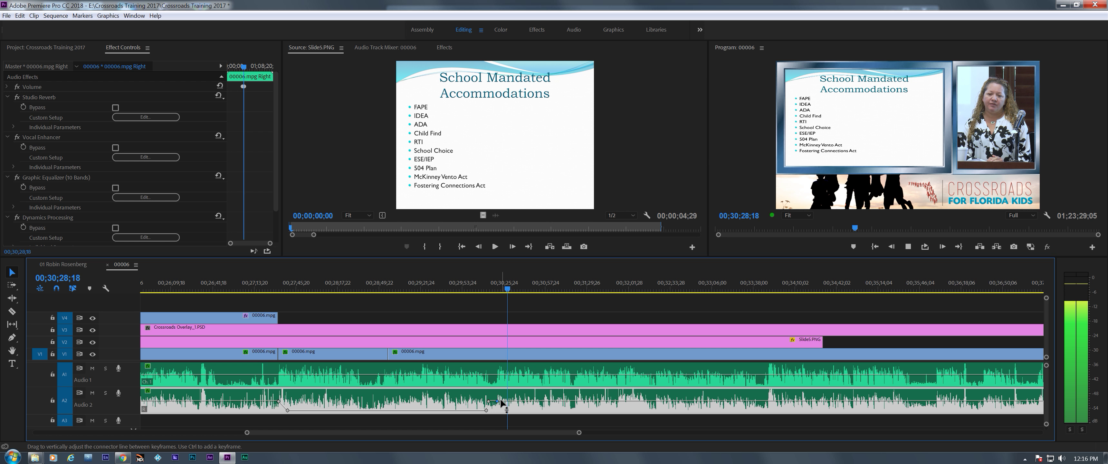
{"action": "left_click", "coordinate": [500, 401], "text": "ctrl"}
{"action": "left_click_drag", "start_coordinate": [500, 401], "coordinate": [497, 411]}
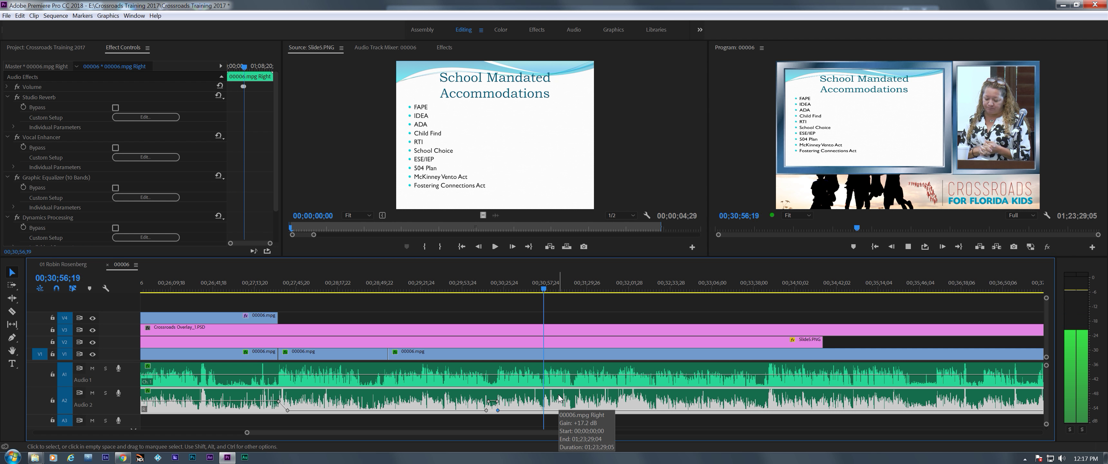
{"action": "left_click_drag", "start_coordinate": [549, 290], "coordinate": [568, 292]}
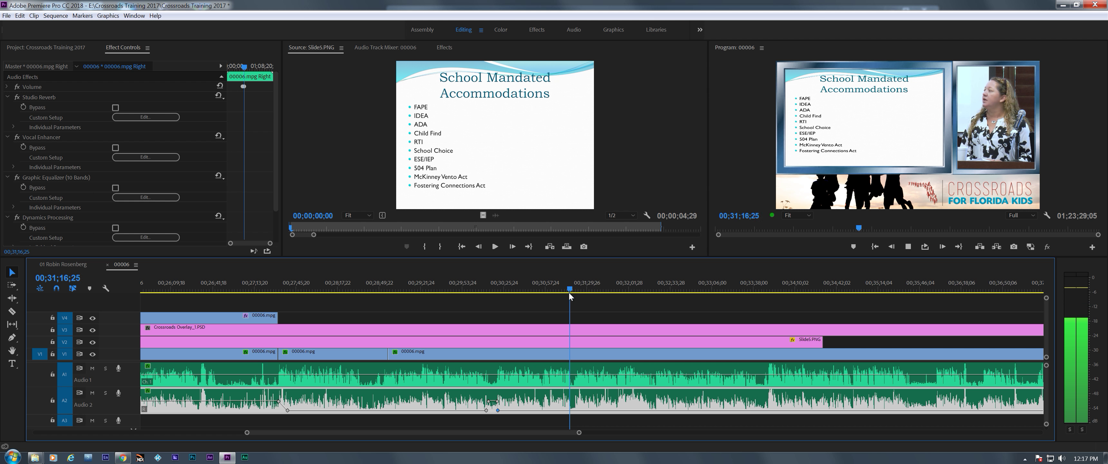
{"action": "key", "text": "space"}
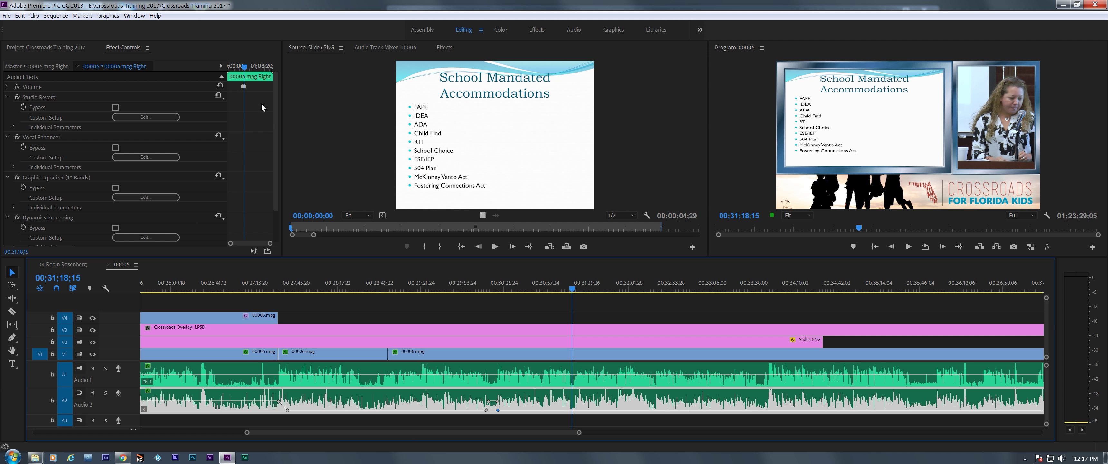
- Preview Slide6.PNG in the Source monitor, and load Slide7.PNG from the project's slides in its place
{"action": "left_click", "coordinate": [64, 47]}
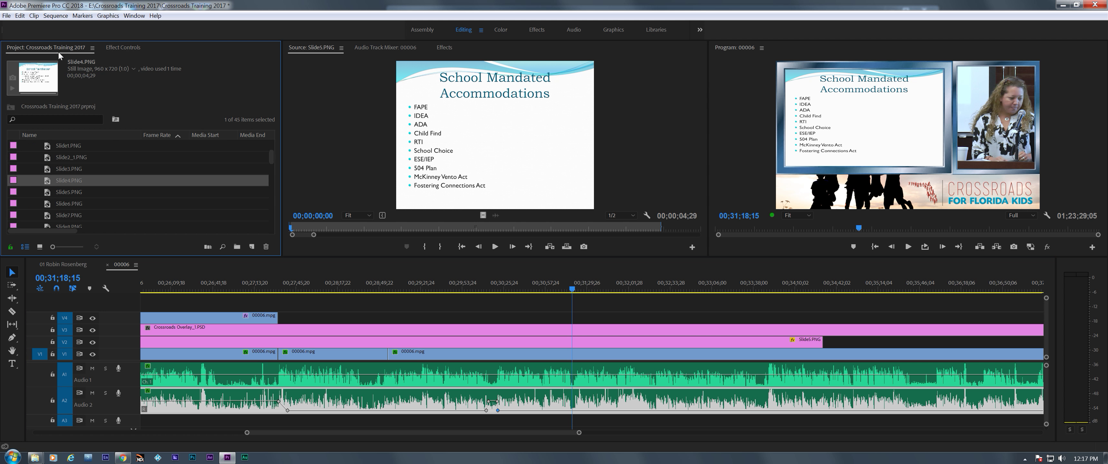
{"action": "left_click", "coordinate": [49, 194]}
{"action": "left_click", "coordinate": [50, 205]}
{"action": "double_click", "coordinate": [49, 205]}
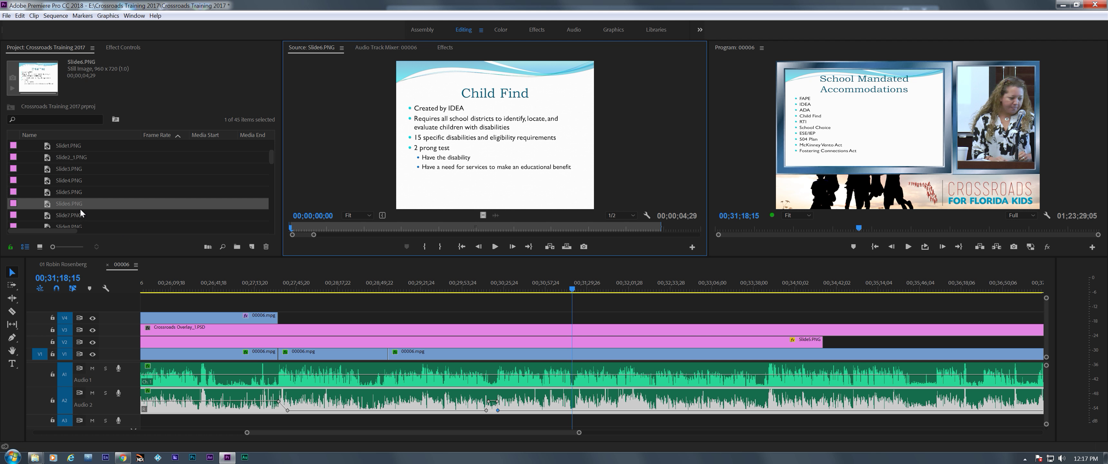
{"action": "double_click", "coordinate": [48, 216]}
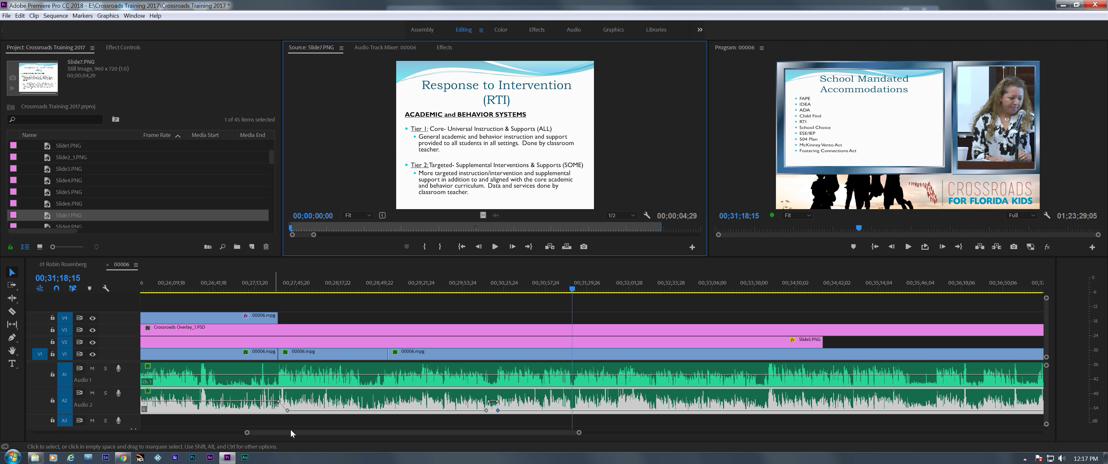
- Review the 00006 sequence back to its beginning and check the picture at 00;00;40;27
{"action": "scroll", "coordinate": [392, 430], "scroll_direction": "up", "scroll_amount": 5}
{"action": "scroll", "coordinate": [369, 432], "scroll_direction": "up", "scroll_amount": 1}
{"action": "scroll", "coordinate": [368, 433], "scroll_direction": "up", "scroll_amount": 6}
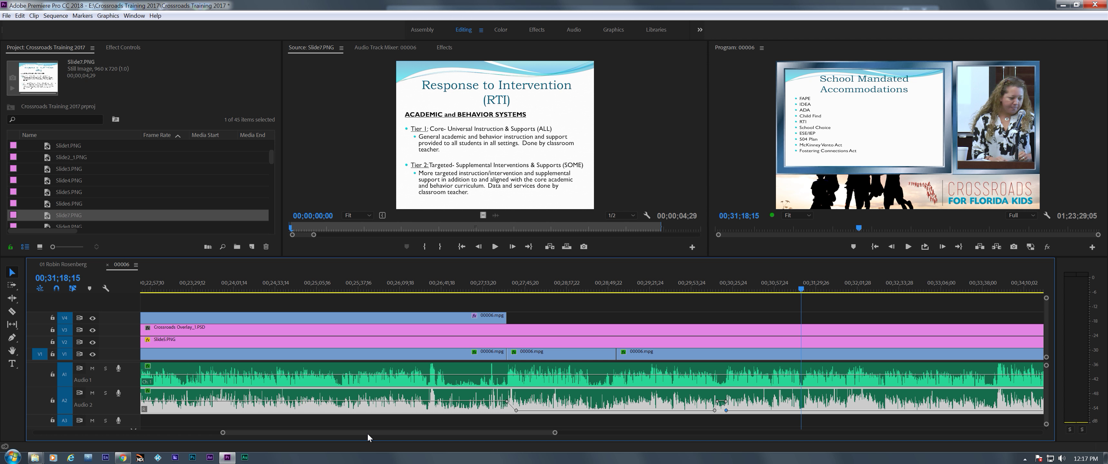
{"action": "scroll", "coordinate": [340, 434], "scroll_direction": "up", "scroll_amount": 11}
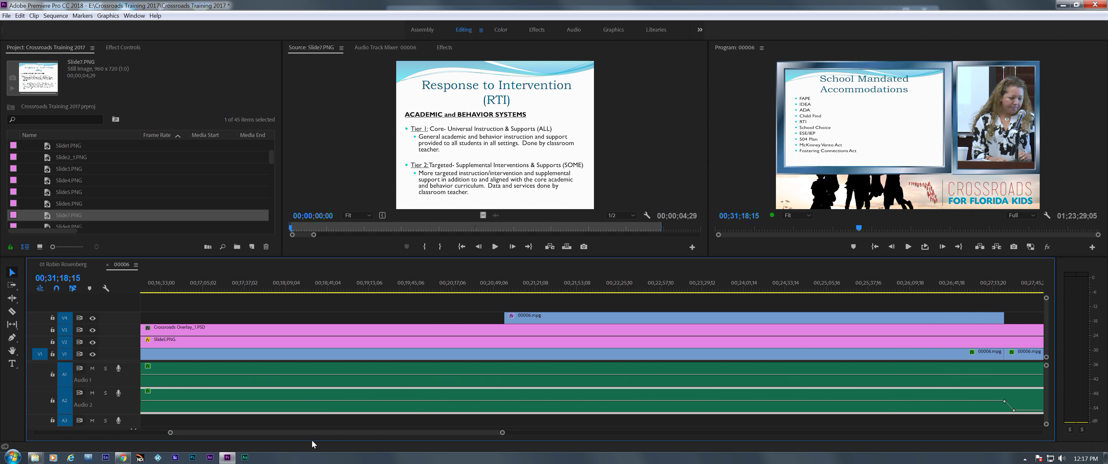
{"action": "scroll", "coordinate": [291, 442], "scroll_direction": "up", "scroll_amount": 7}
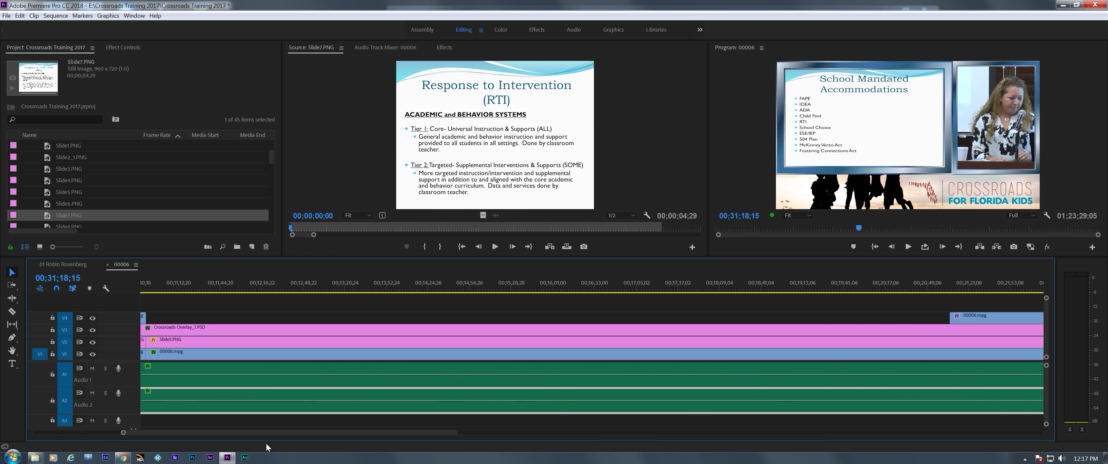
{"action": "scroll", "coordinate": [258, 446], "scroll_direction": "up", "scroll_amount": 8}
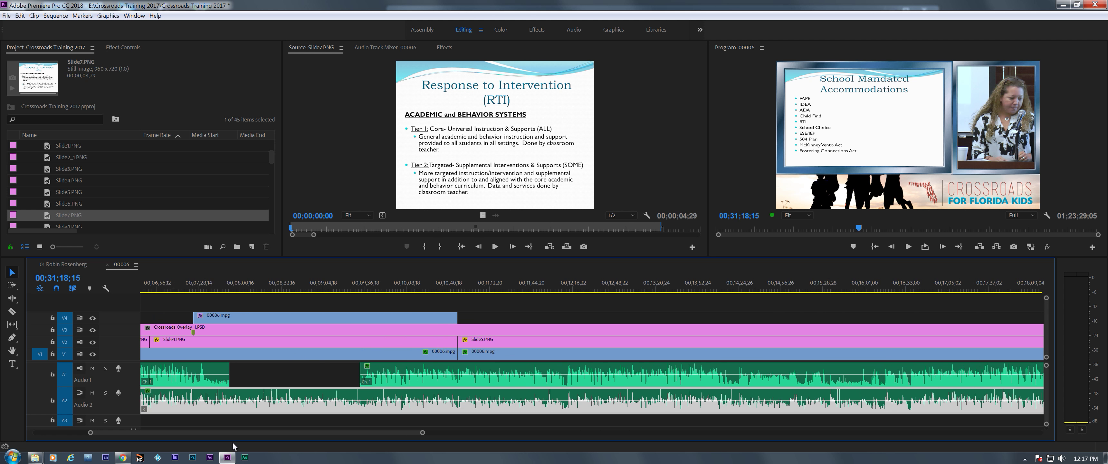
{"action": "scroll", "coordinate": [213, 447], "scroll_direction": "up", "scroll_amount": 7}
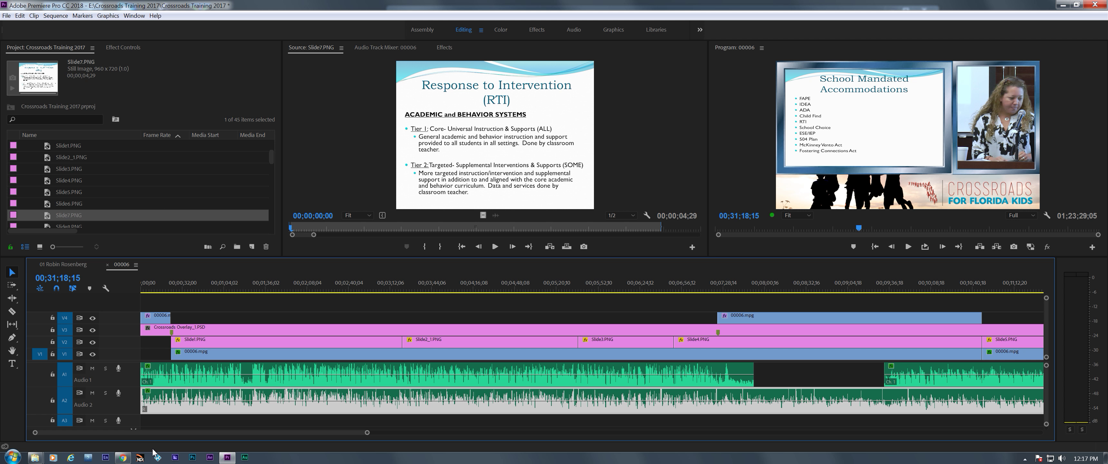
{"action": "left_click_drag", "start_coordinate": [161, 288], "coordinate": [195, 295]}
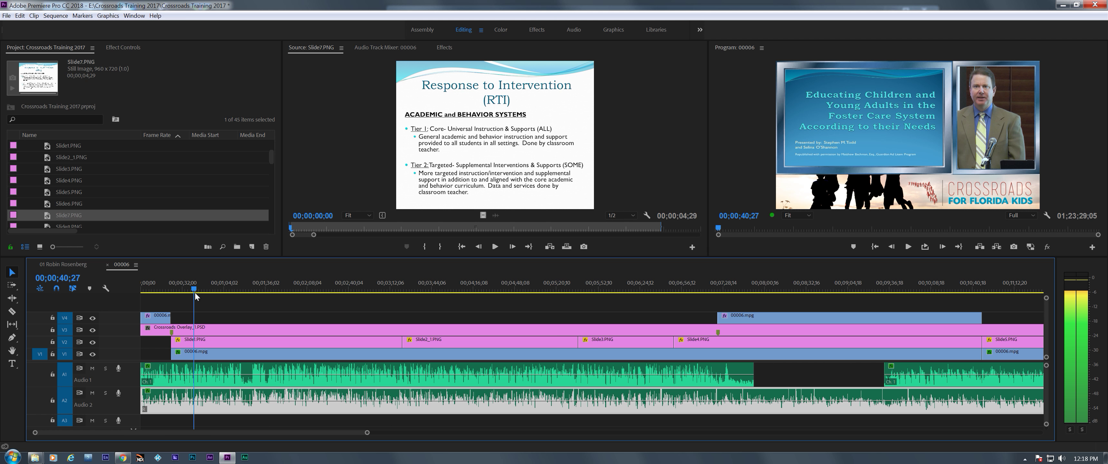
- Play the sequence from the start of Slide5.PNG on V2, at about 00;10;48
{"action": "left_click_drag", "start_coordinate": [245, 430], "coordinate": [293, 431]}
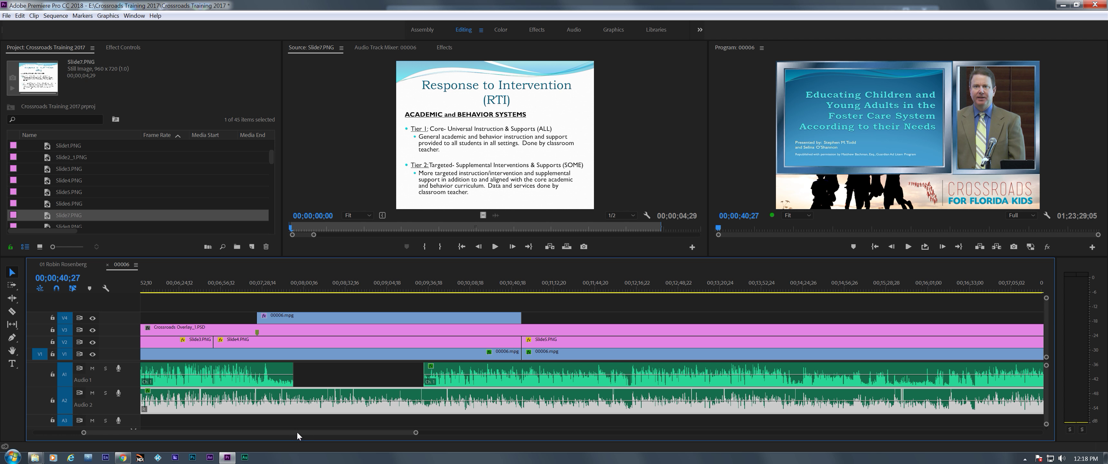
{"action": "mouse_move", "coordinate": [519, 289]}
{"action": "left_mouse_down"}
{"action": "mouse_move", "coordinate": [543, 288]}
{"action": "mouse_move", "coordinate": [521, 288]}
{"action": "left_mouse_up"}
{"action": "key", "text": "space"}
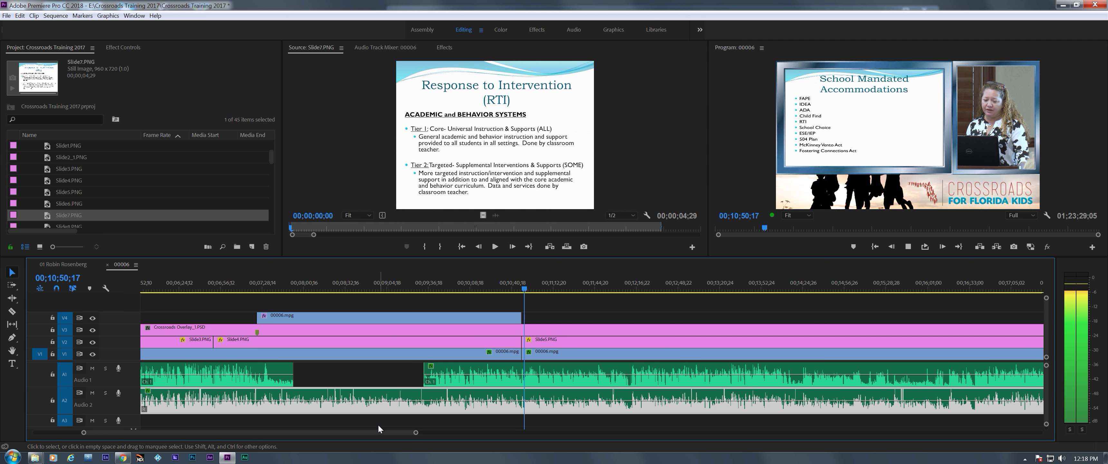
{"action": "left_click_drag", "start_coordinate": [375, 432], "coordinate": [388, 431]}
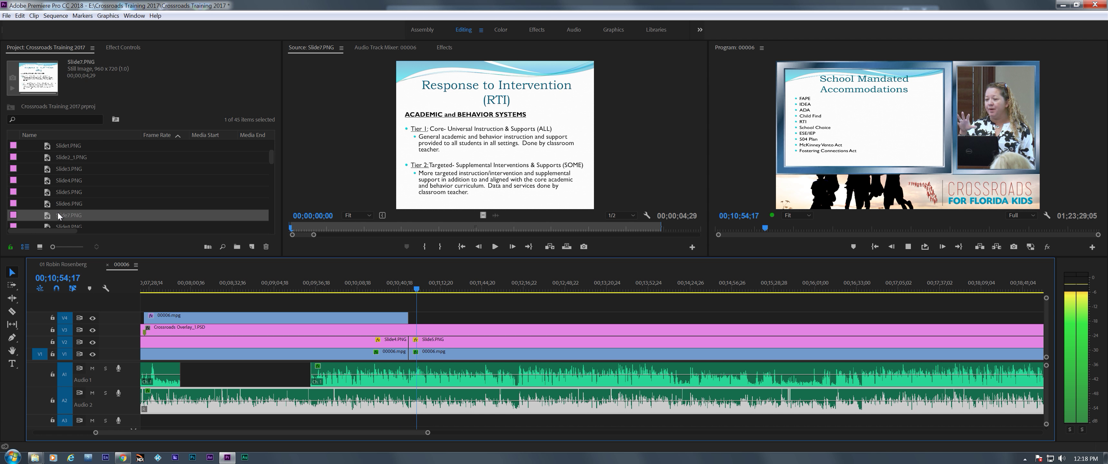
- Compare Slide5.PNG and Slide6.PNG in the Source monitor while playing the sequence from about 00;10;54
{"action": "double_click", "coordinate": [50, 204]}
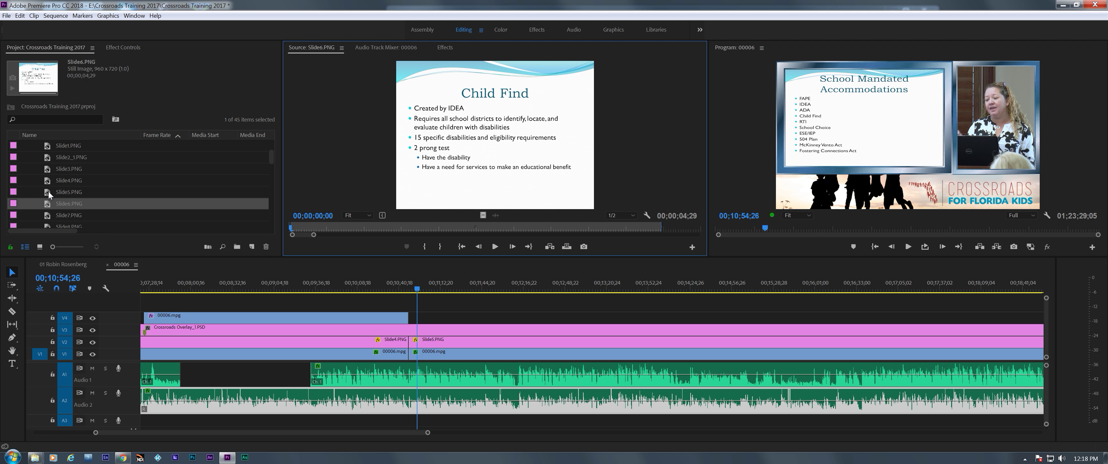
{"action": "double_click", "coordinate": [50, 193]}
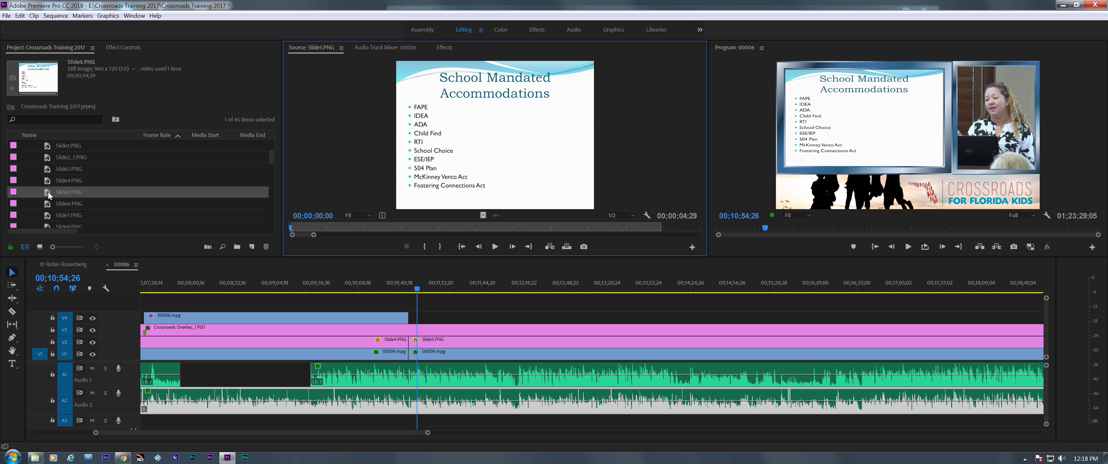
{"action": "double_click", "coordinate": [49, 206]}
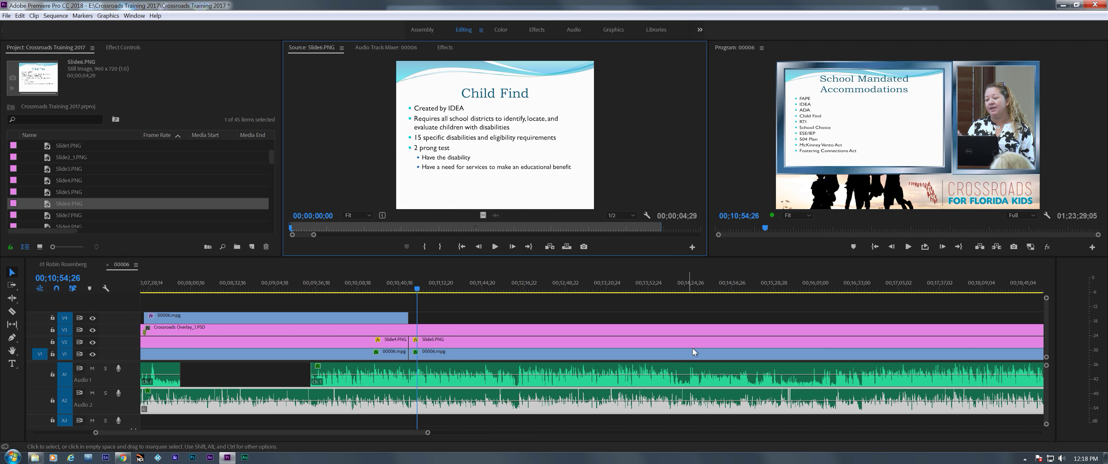
{"action": "key", "text": "space"}
{"action": "left_click", "coordinate": [418, 291]}
{"action": "key", "text": "space"}
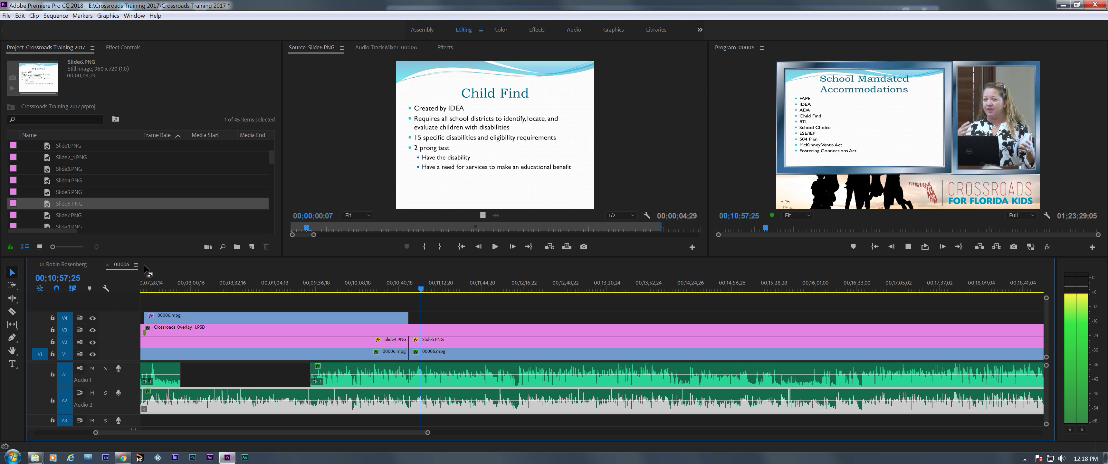
{"action": "double_click", "coordinate": [50, 191]}
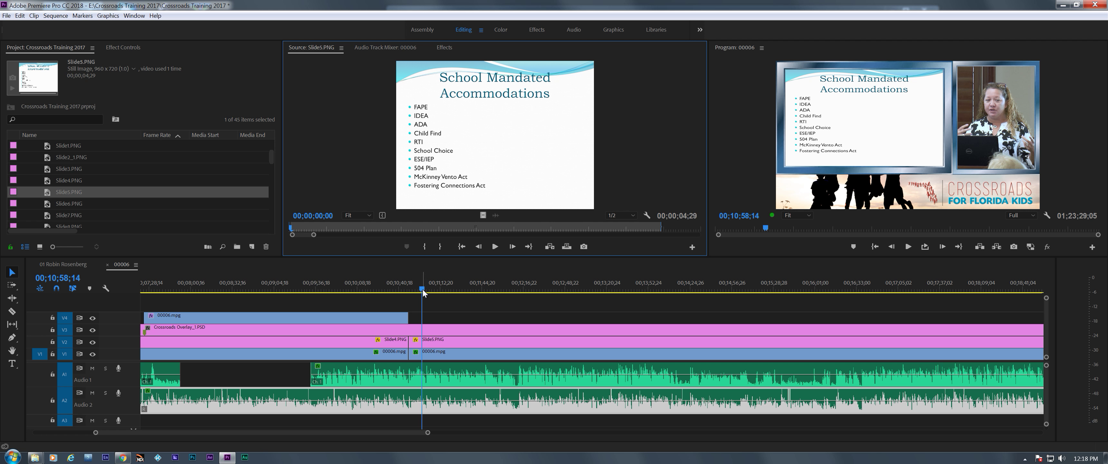
- Review the footage between about 00;14;20 and 00;15;15 to find where the speaker moves past Slide5.PNG
{"action": "left_click_drag", "start_coordinate": [423, 289], "coordinate": [688, 335]}
{"action": "key", "text": "space"}
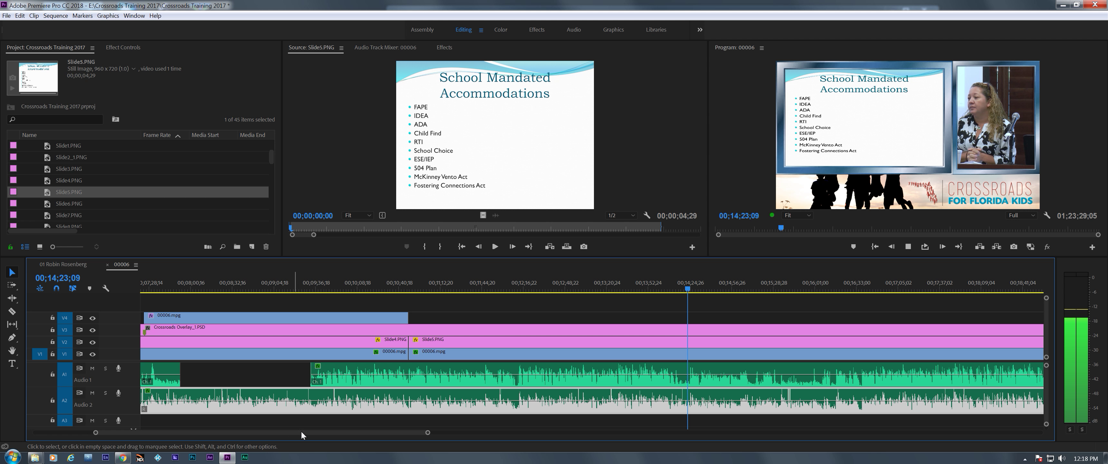
{"action": "left_click_drag", "start_coordinate": [330, 431], "coordinate": [339, 431]}
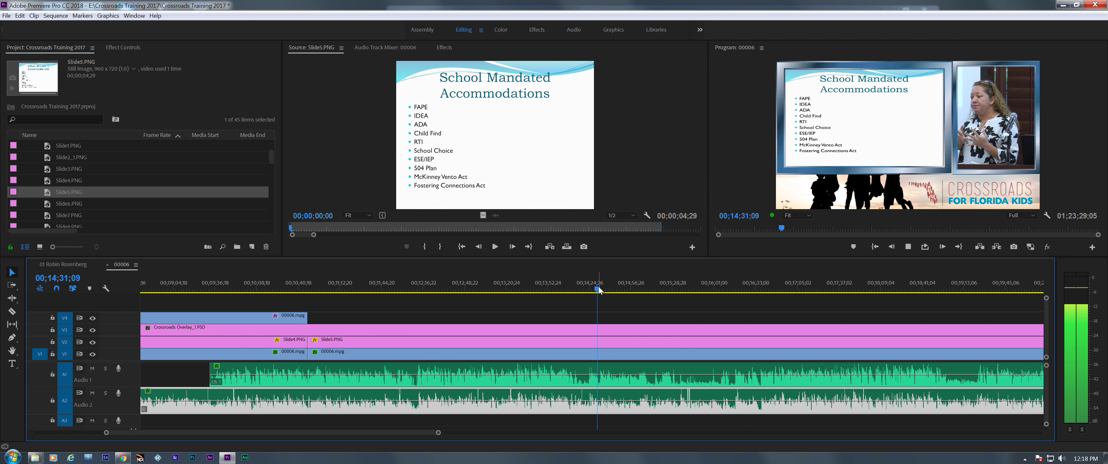
{"action": "left_click_drag", "start_coordinate": [599, 289], "coordinate": [653, 292]}
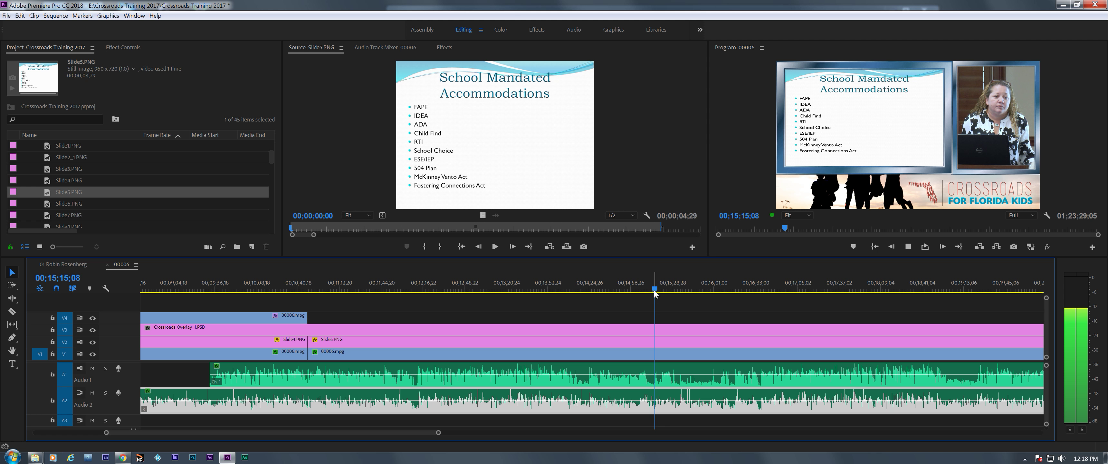
{"action": "left_click_drag", "start_coordinate": [654, 291], "coordinate": [585, 300]}
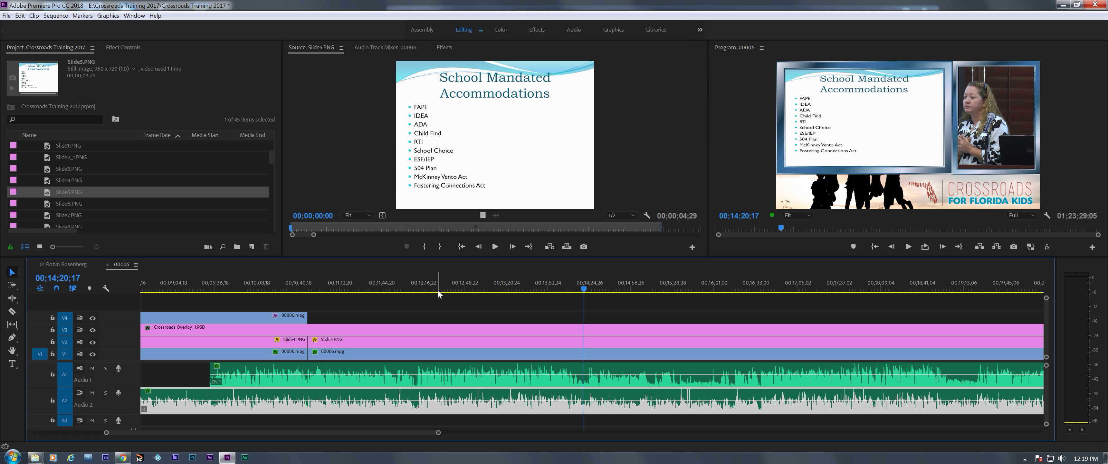
{"action": "key", "text": "space"}
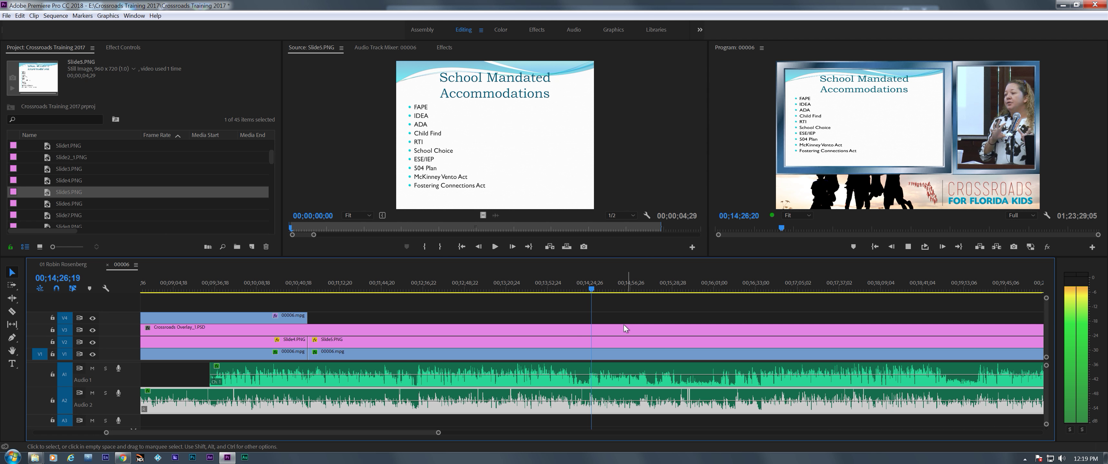
- Play the sequence around 00;12;10 to find the slide change and park the playhead at 00;12;11;14
{"action": "left_click", "coordinate": [414, 291]}
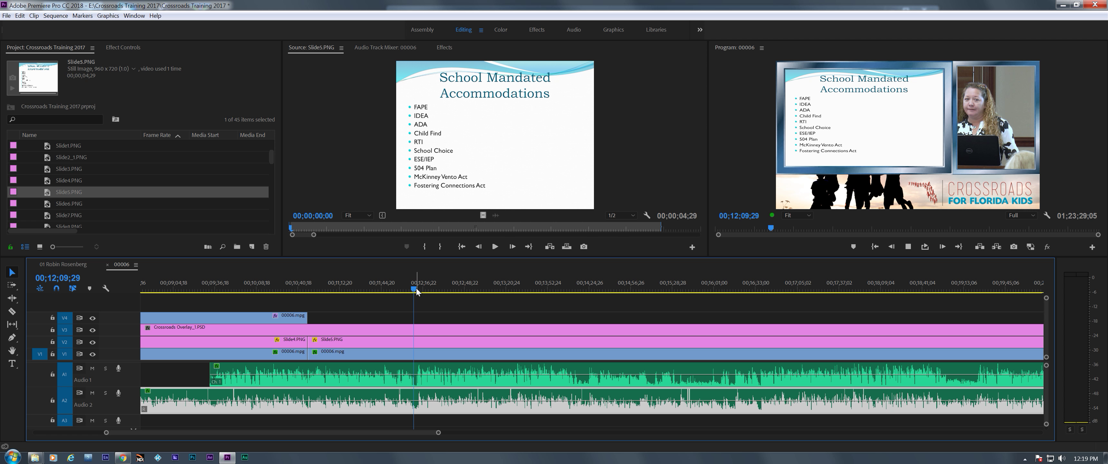
{"action": "key", "text": "space"}
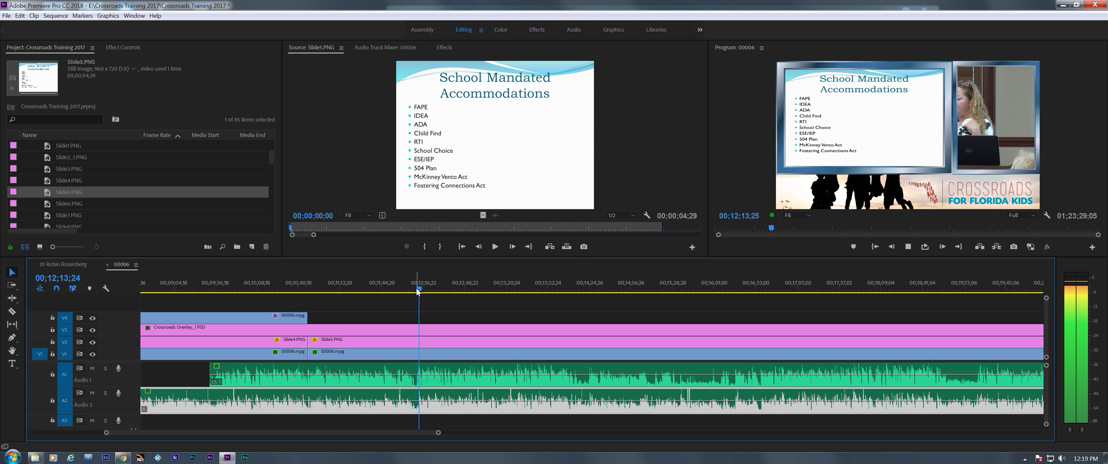
{"action": "key", "text": "space"}
{"action": "left_click_drag", "start_coordinate": [423, 291], "coordinate": [417, 294]}
{"action": "key", "text": "space"}
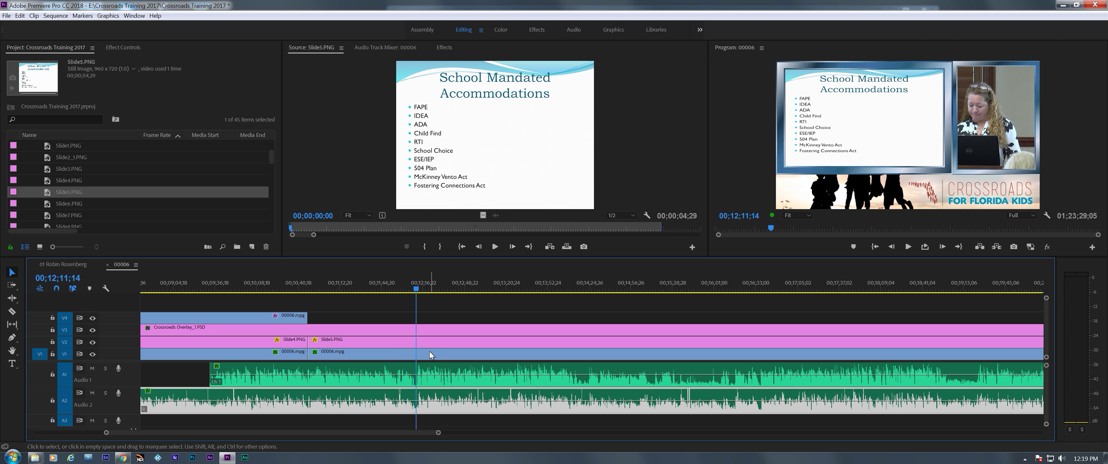
{"action": "key", "text": "c"}
{"action": "left_click", "coordinate": [420, 353]}
{"action": "key", "text": "v"}
{"action": "left_click", "coordinate": [434, 357]}
{"action": "key", "text": "Delete"}
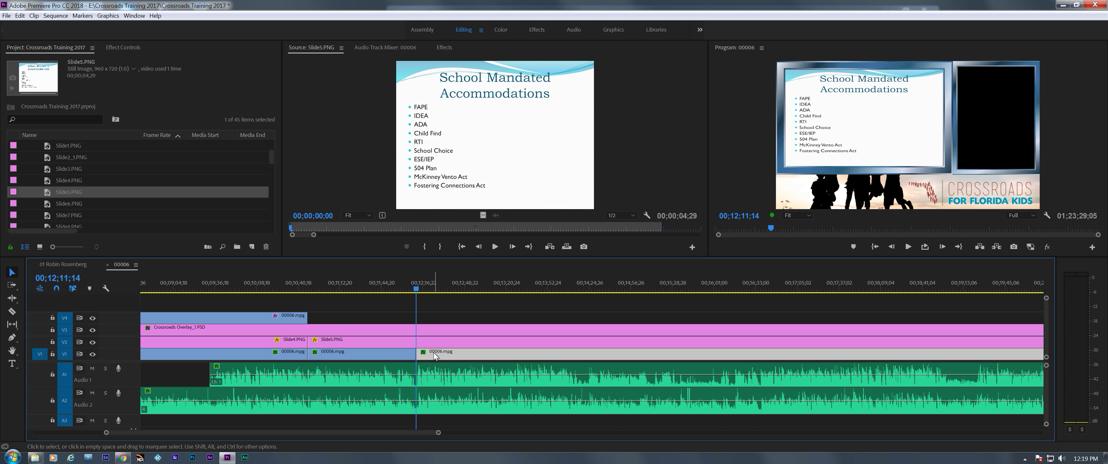
{"action": "double_click", "coordinate": [49, 204]}
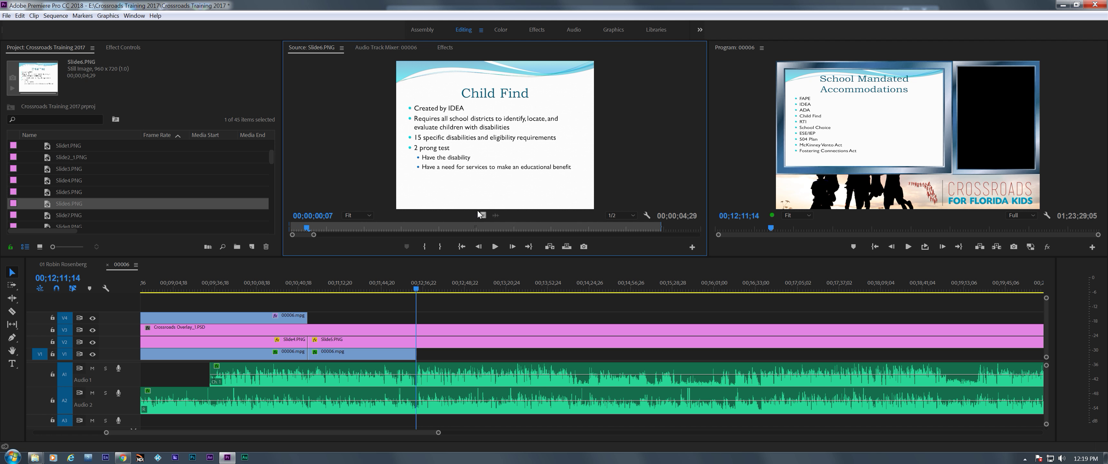
{"action": "left_click_drag", "start_coordinate": [478, 265], "coordinate": [402, 352]}
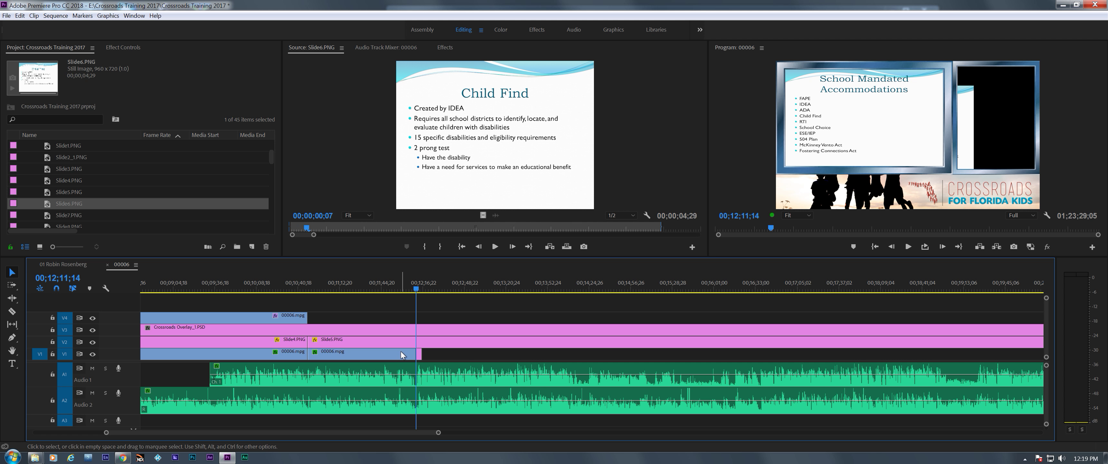
{"action": "key", "text": "ctrl+z"}
{"action": "key", "text": "ctrl+z"}
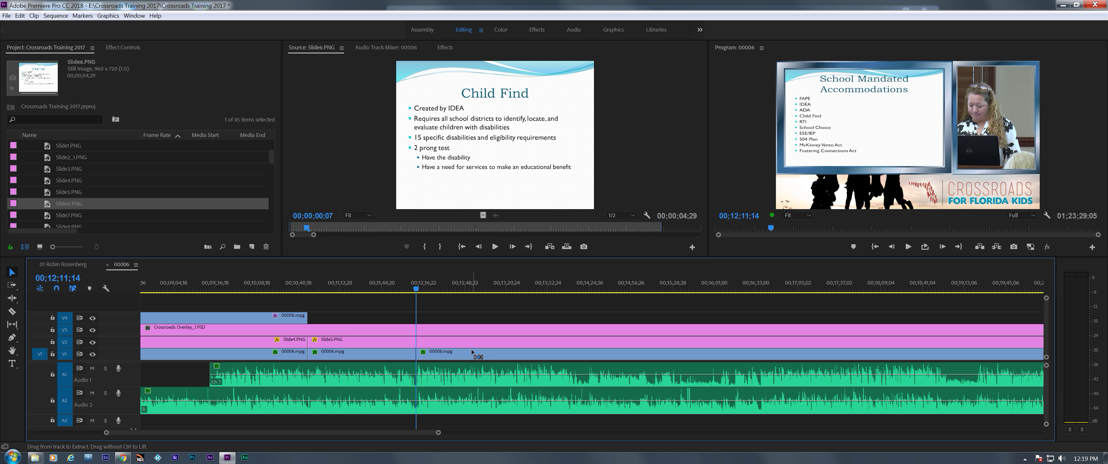
- Cut Slide5.PNG on V2 at 00;12;11;14 and delete the part after the cut
{"action": "key", "text": "c"}
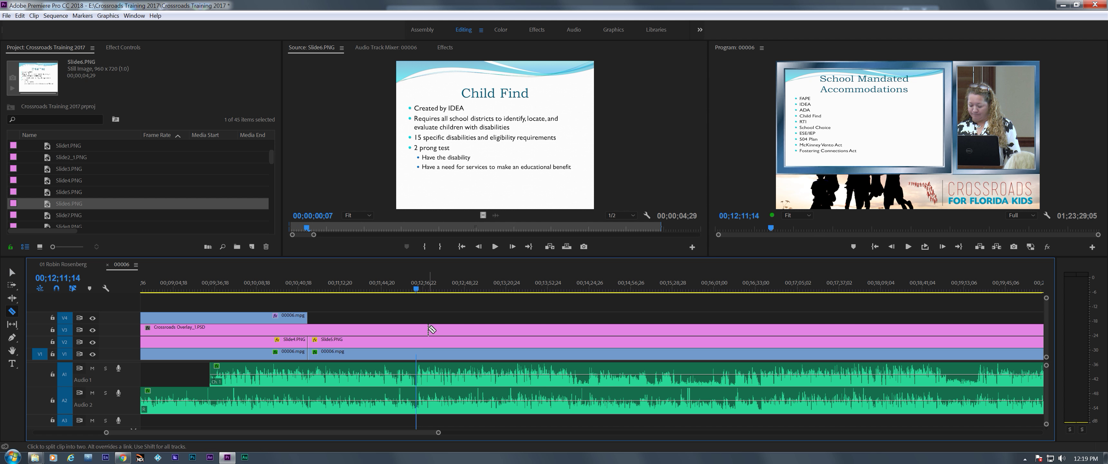
{"action": "left_click", "coordinate": [416, 346]}
{"action": "key", "text": "v"}
{"action": "left_click", "coordinate": [459, 343]}
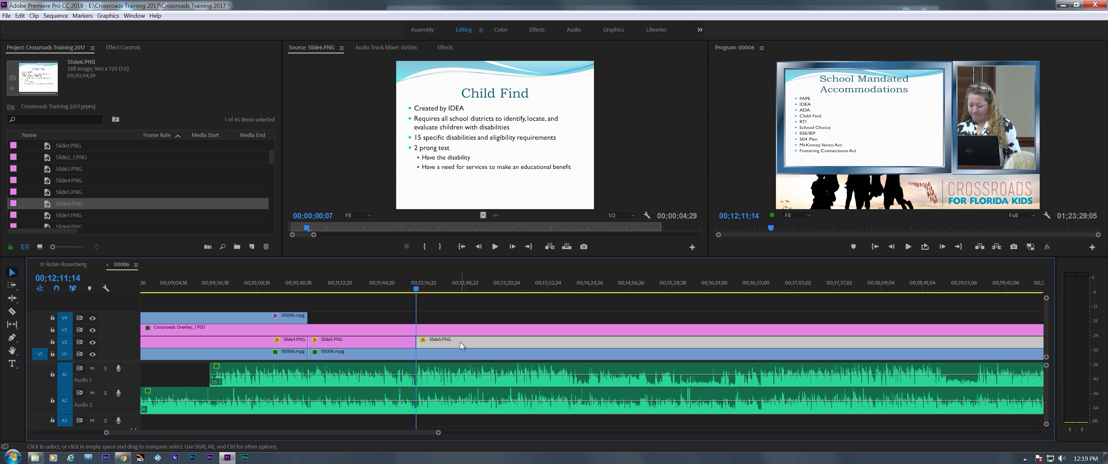
{"action": "key", "text": "Delete"}
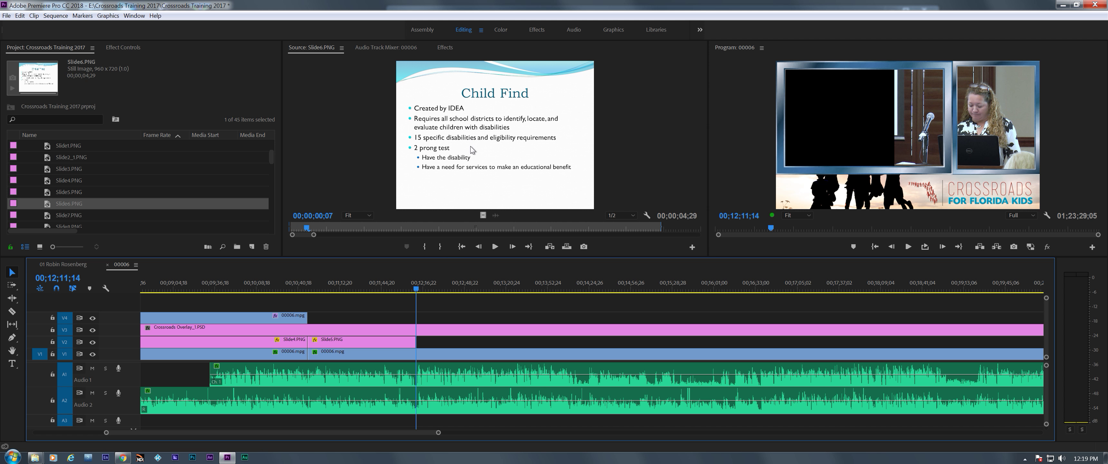
- Place Slide6.PNG on V2 at 00;12;11;14 and paste the copied motion, opacity and time remapping attributes onto it
{"action": "left_click_drag", "start_coordinate": [481, 211], "coordinate": [418, 345]}
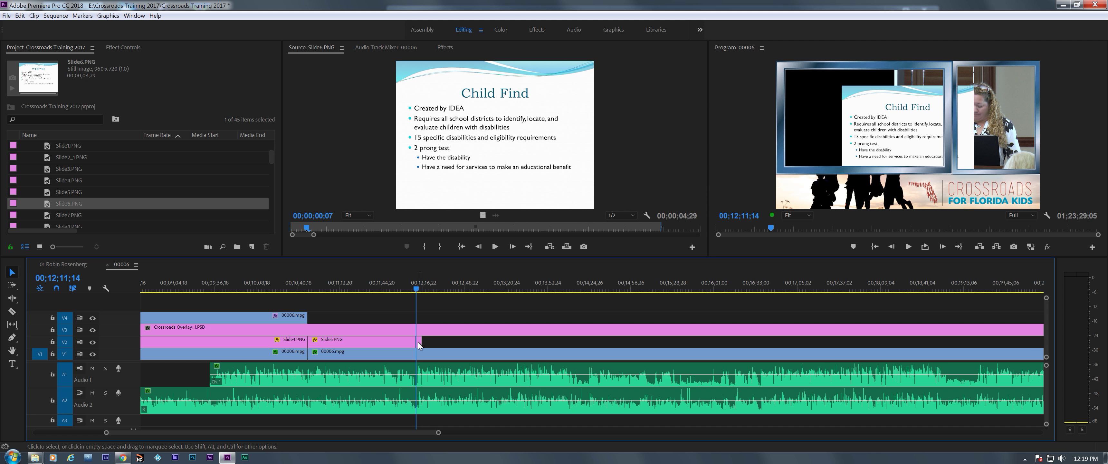
{"action": "right_click", "coordinate": [418, 344]}
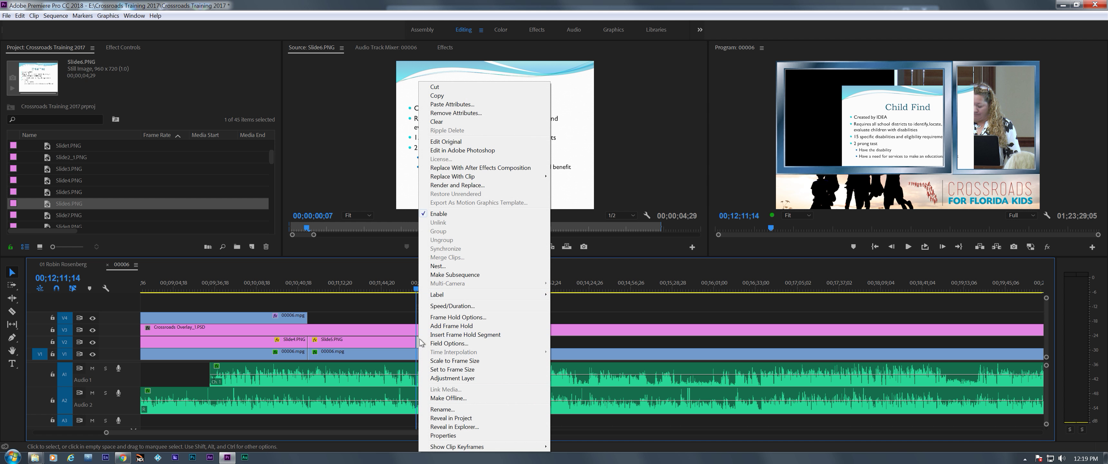
{"action": "left_click", "coordinate": [453, 104]}
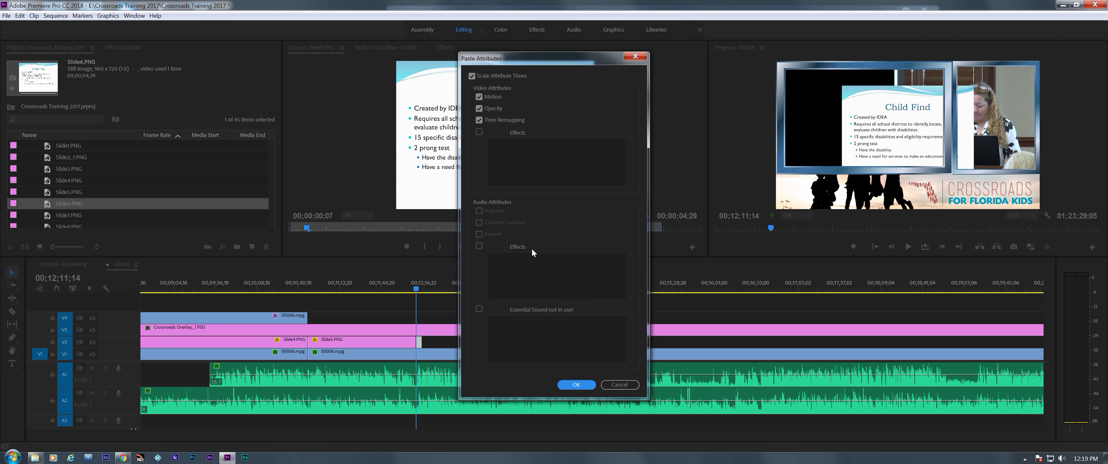
{"action": "left_click", "coordinate": [575, 385]}
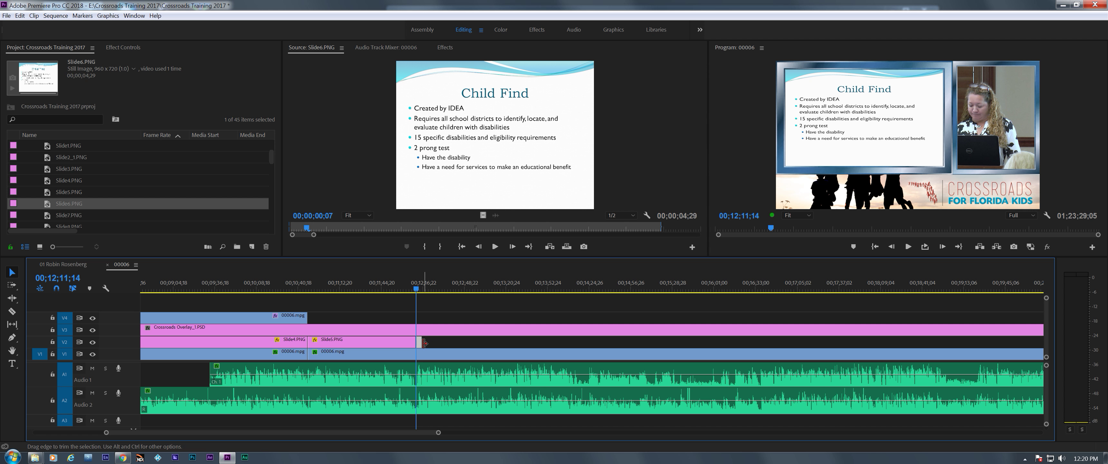
- Extend Slide6.PNG on V2 to about 00;19;40 and save the project
{"action": "left_click_drag", "start_coordinate": [423, 343], "coordinate": [999, 343]}
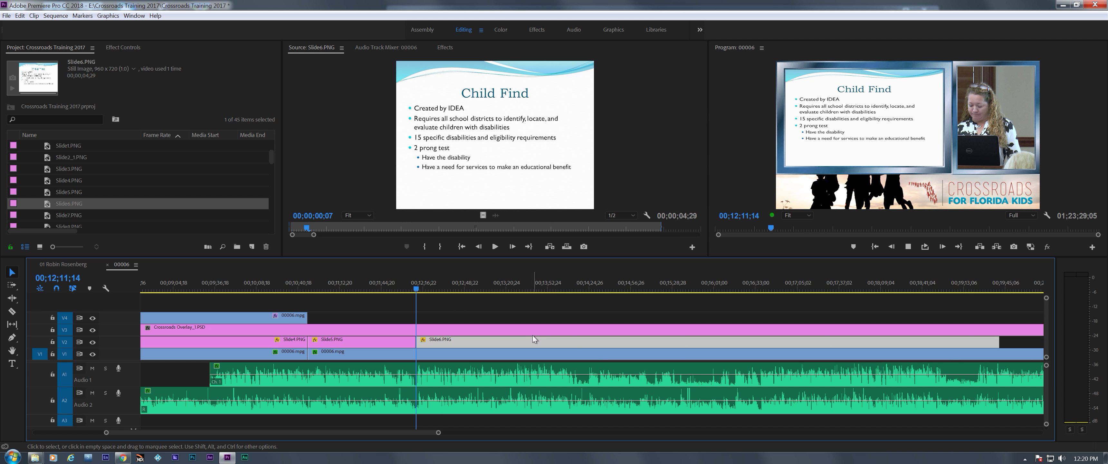
{"action": "key", "text": "ctrl+s"}
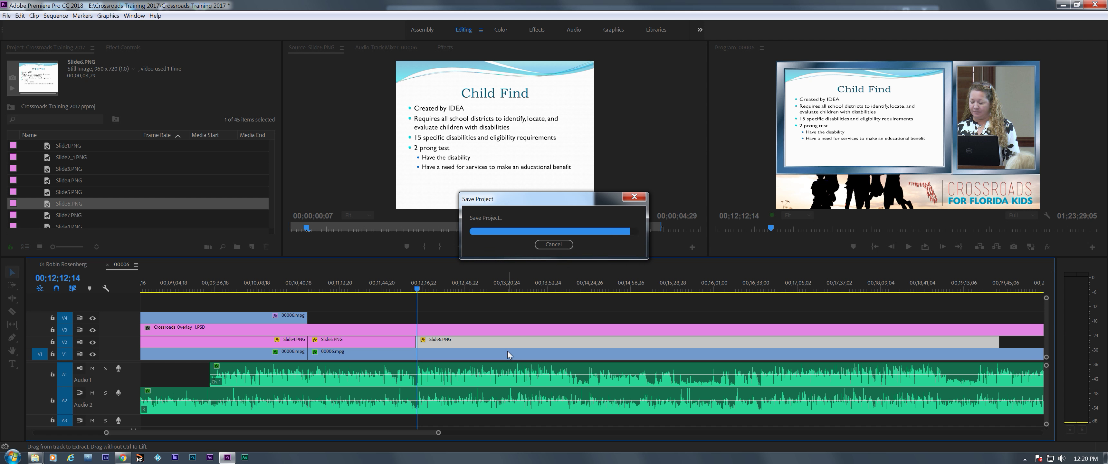
- Play and skim the sequence from 00;12;12;14 to about 00;16;41 to find where the talk moves on from Slide6
{"action": "key", "text": "space"}
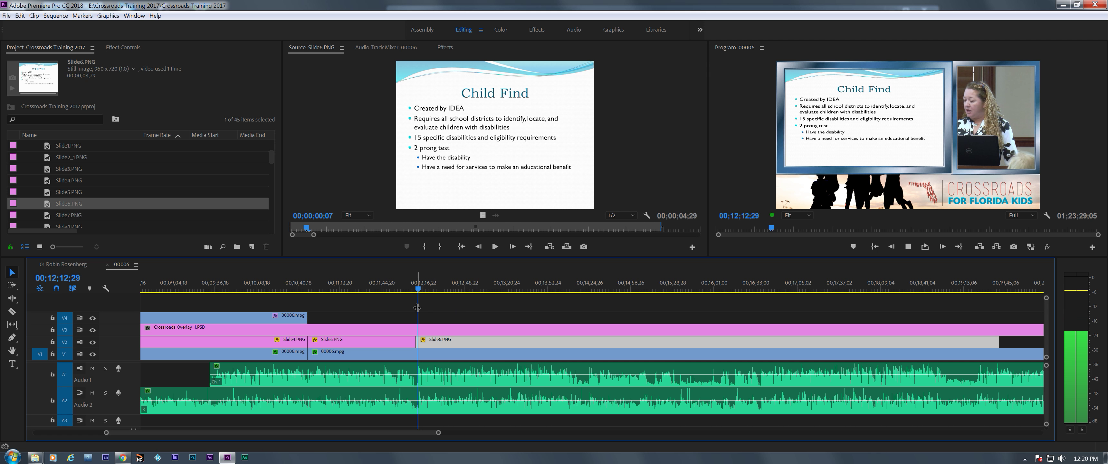
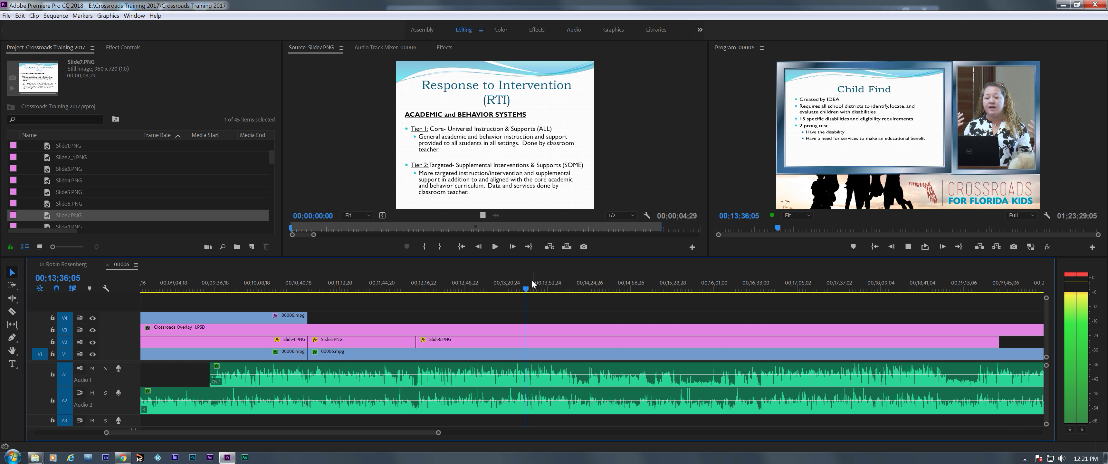
{"action": "left_click", "coordinate": [550, 288]}
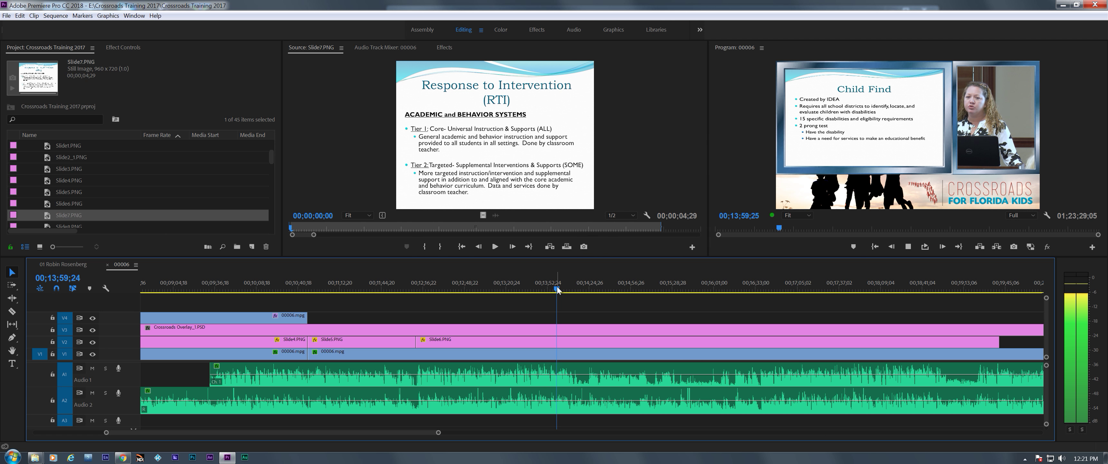
{"action": "left_click_drag", "start_coordinate": [557, 287], "coordinate": [520, 290]}
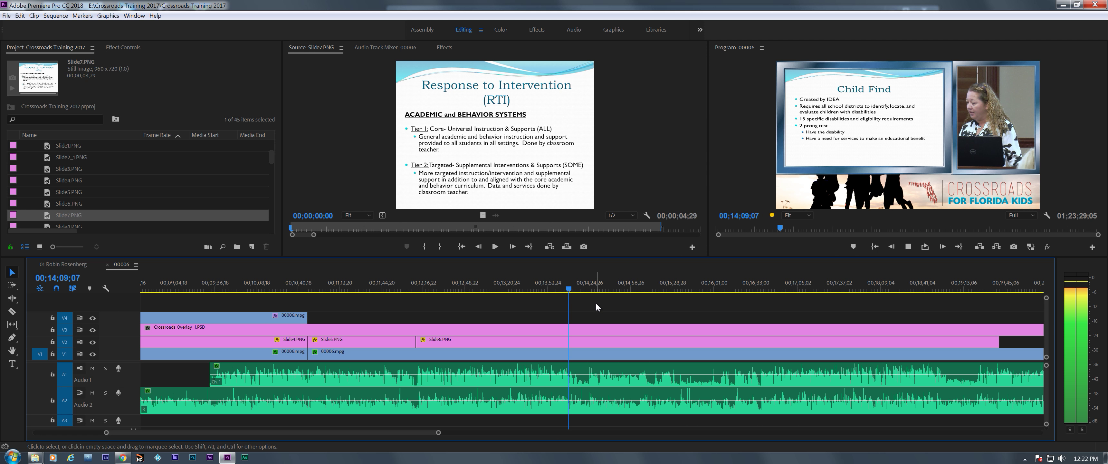
{"action": "key", "text": "space"}
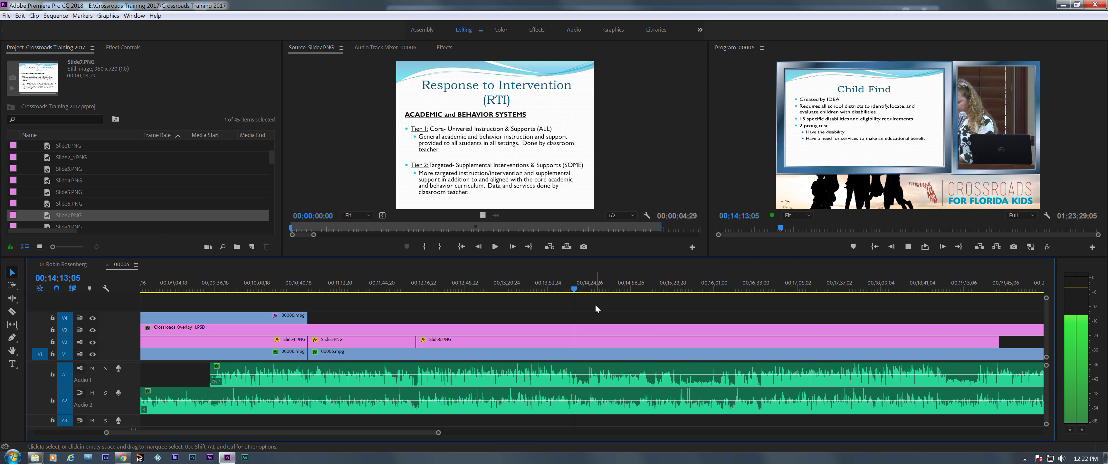
{"action": "key", "text": "l"}
{"action": "key", "text": "l"}
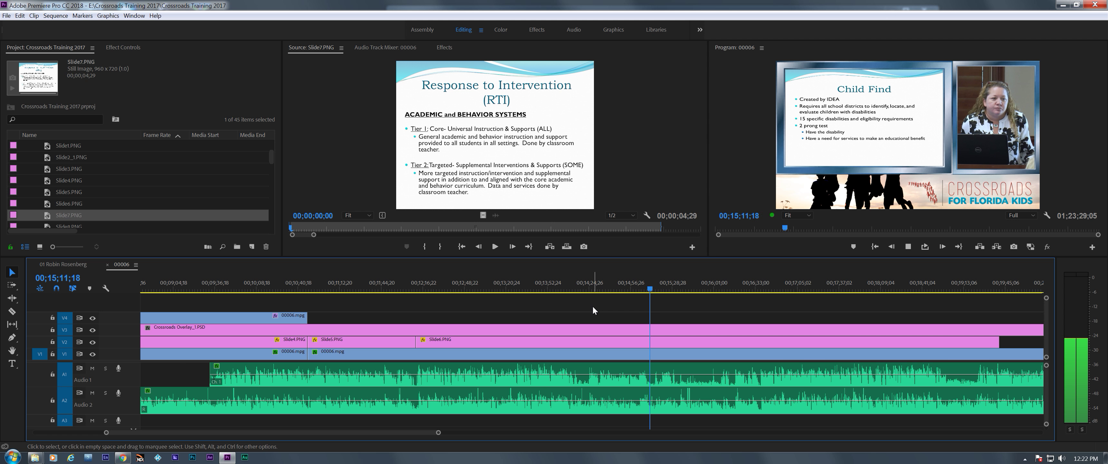
{"action": "key", "text": "space"}
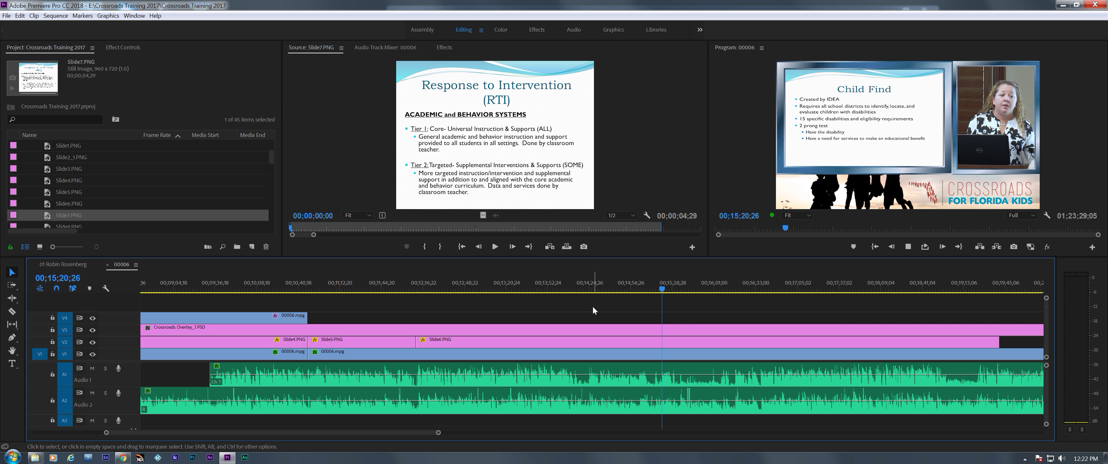
{"action": "key", "text": "space"}
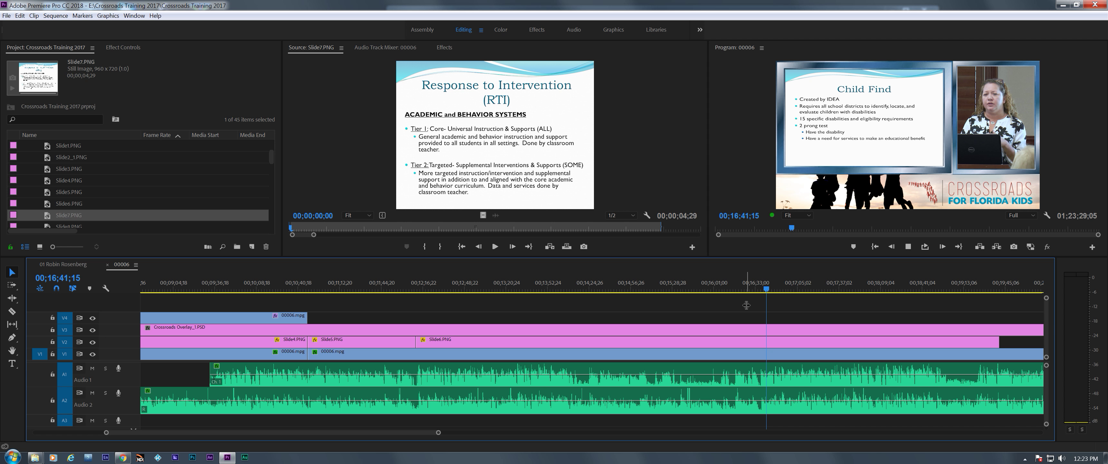
- Replay around 00;16;36, park the playhead at 00;16;36;00 and trim the end of Slide6.PNG on V2 to it
{"action": "key", "text": "j"}
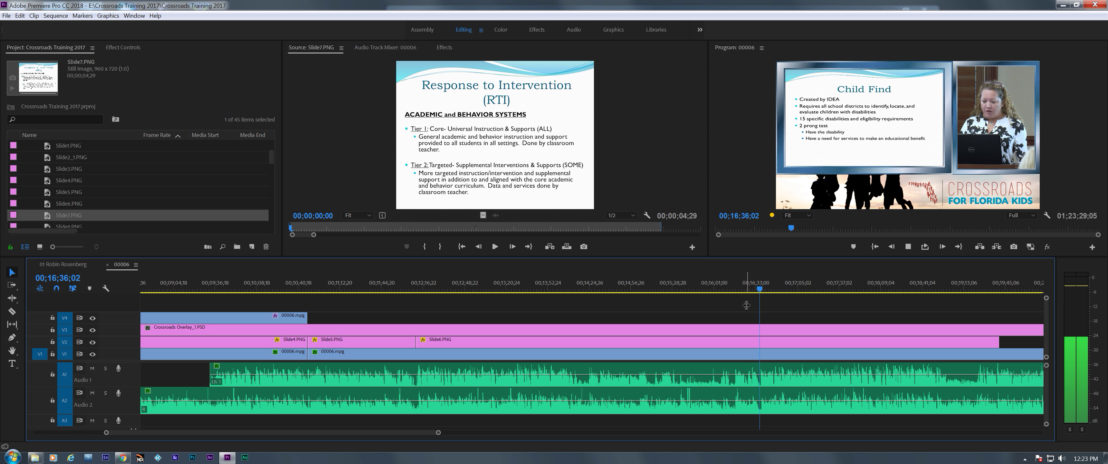
{"action": "key", "text": "k"}
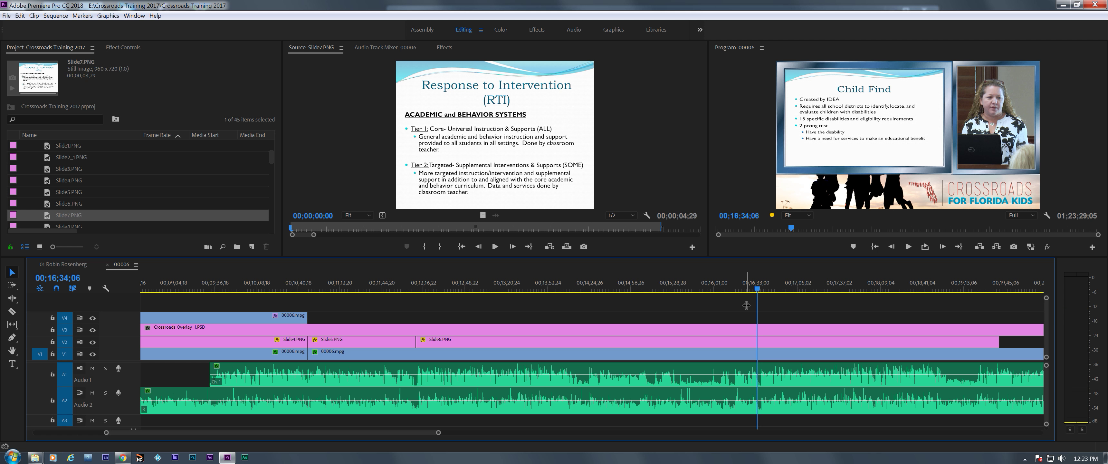
{"action": "key", "text": "l"}
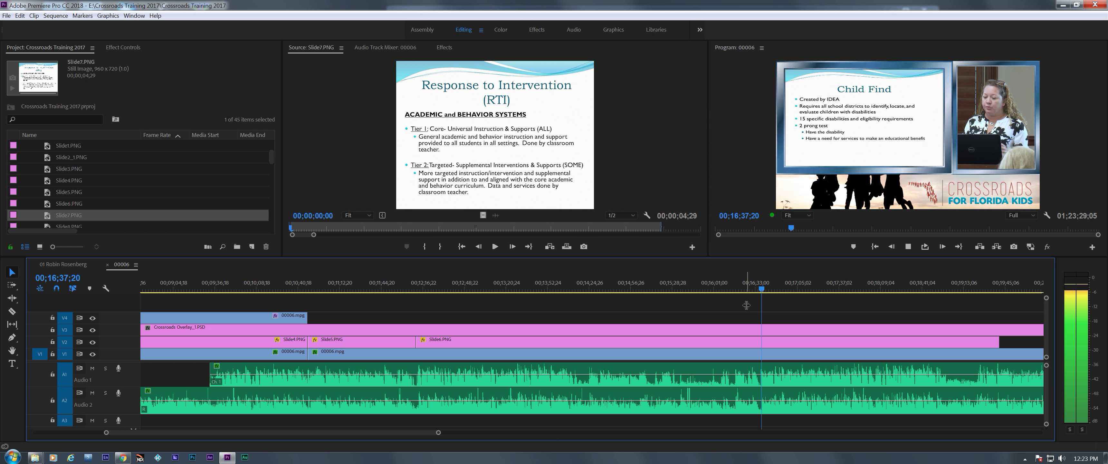
{"action": "left_click_drag", "start_coordinate": [764, 291], "coordinate": [759, 290]}
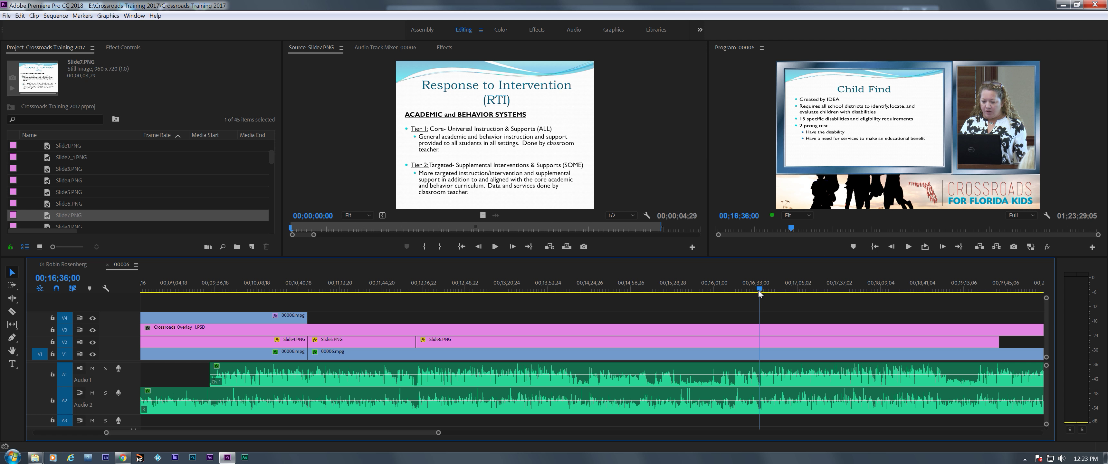
{"action": "left_click_drag", "start_coordinate": [998, 343], "coordinate": [757, 350]}
- Place Slide7.PNG on V2 at 00;16;36;00 and paste the copied motion, opacity and time remapping attributes onto it
{"action": "left_click_drag", "start_coordinate": [495, 160], "coordinate": [764, 344]}
{"action": "right_click", "coordinate": [764, 344]}
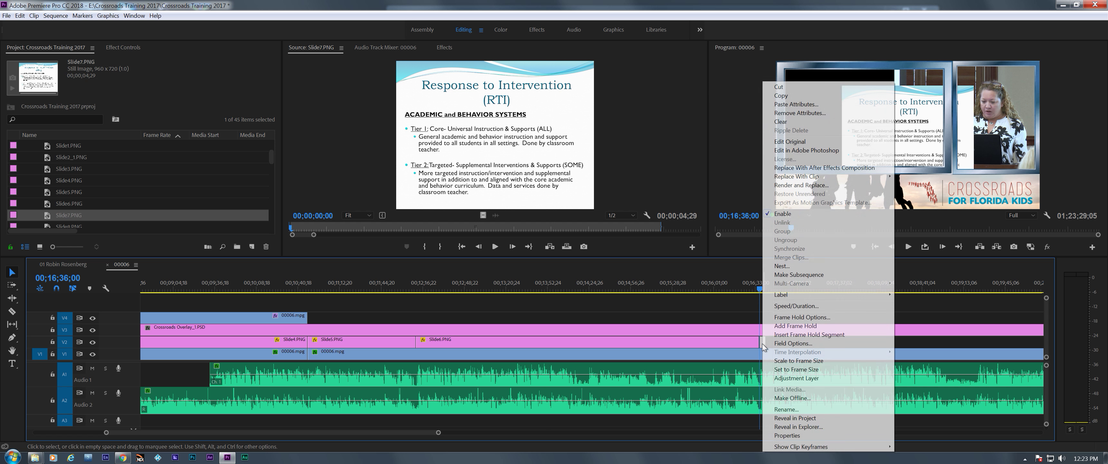
{"action": "left_click", "coordinate": [787, 104]}
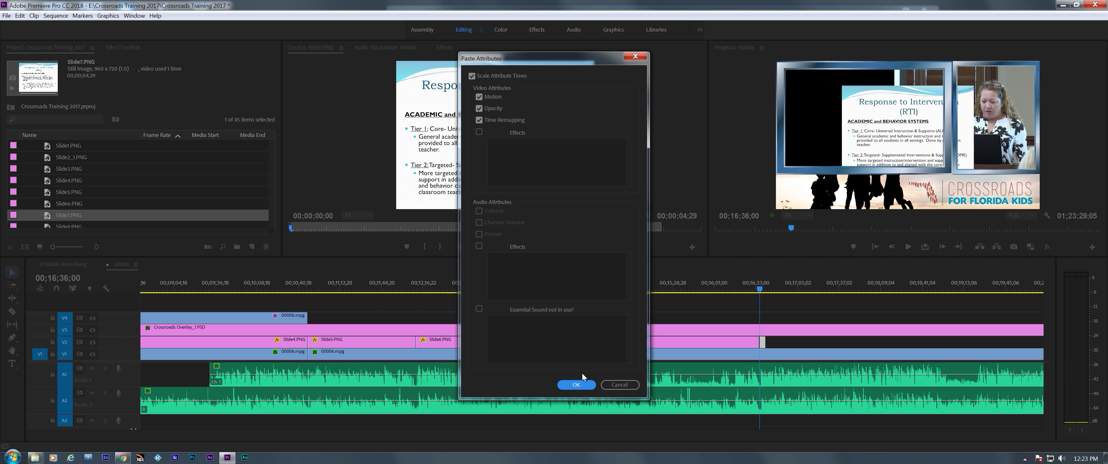
{"action": "left_click", "coordinate": [575, 385]}
- Extend Slide7.PNG on V2 to end where the next 00006.mpg clip on V4 starts, and save the project
{"action": "left_click_drag", "start_coordinate": [765, 342], "coordinate": [966, 343]}
{"action": "key", "text": "ctrl+s"}
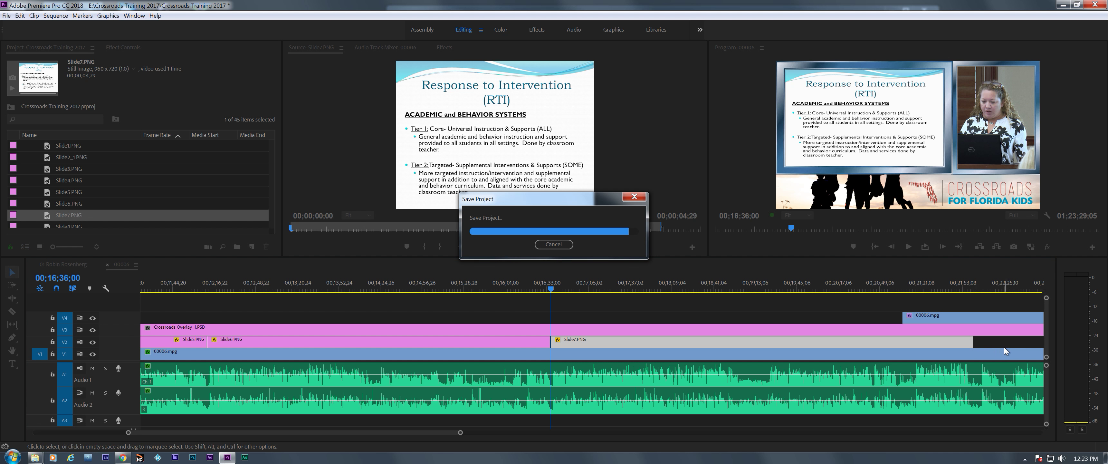
{"action": "left_click_drag", "start_coordinate": [972, 342], "coordinate": [900, 345]}
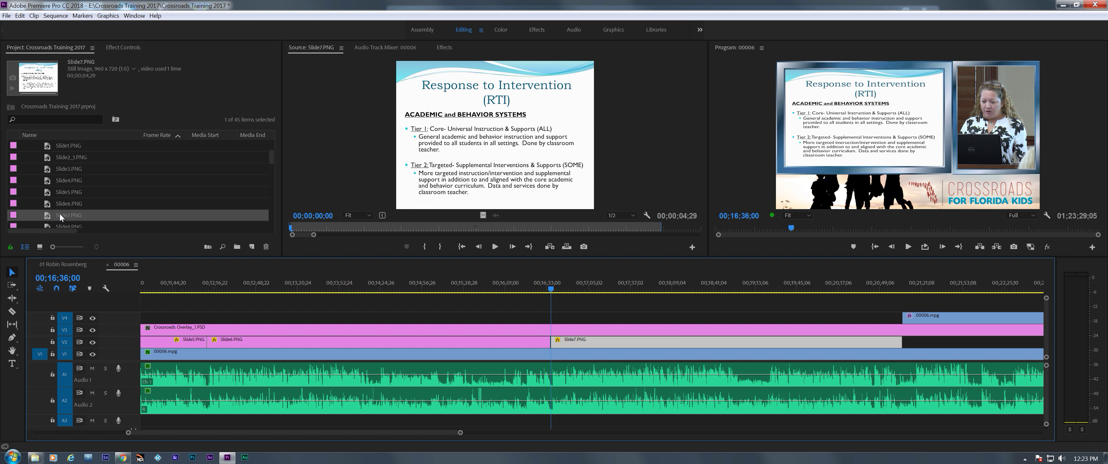
- Open Slide8.PNG in the Source monitor and play the sequence from 00;16;33;11 to 00;17;12;15 to check Slide7's timing
{"action": "scroll", "coordinate": [61, 217], "scroll_direction": "down", "scroll_amount": 1}
{"action": "double_click", "coordinate": [48, 205]}
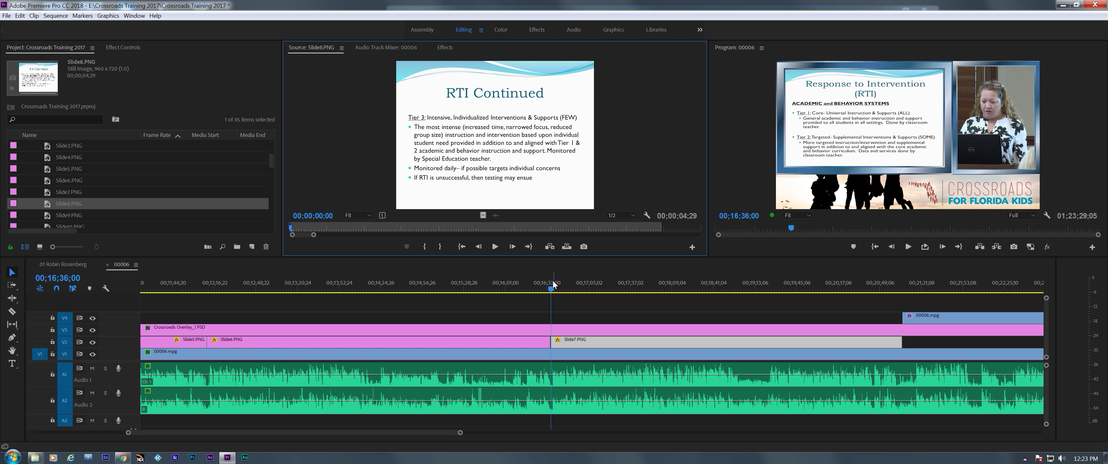
{"action": "left_click_drag", "start_coordinate": [553, 289], "coordinate": [548, 291]}
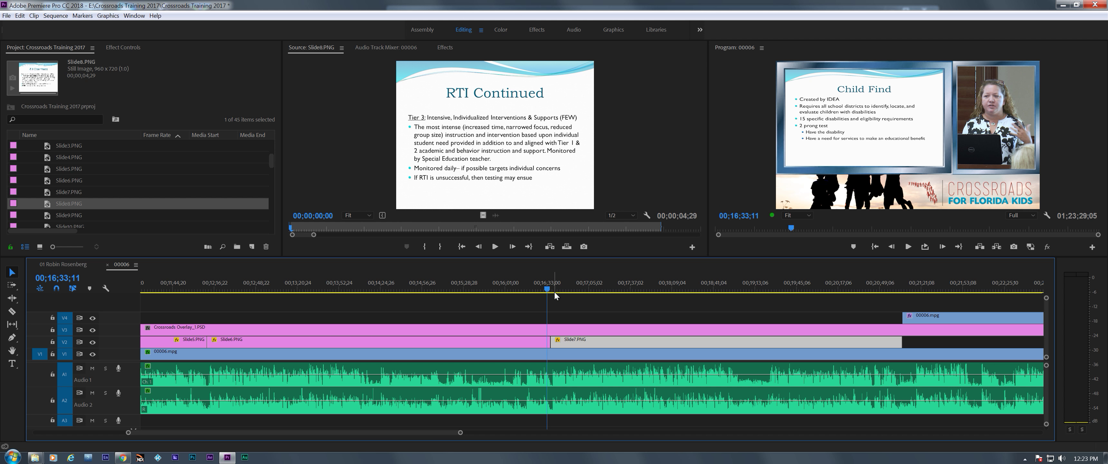
{"action": "key", "text": "space"}
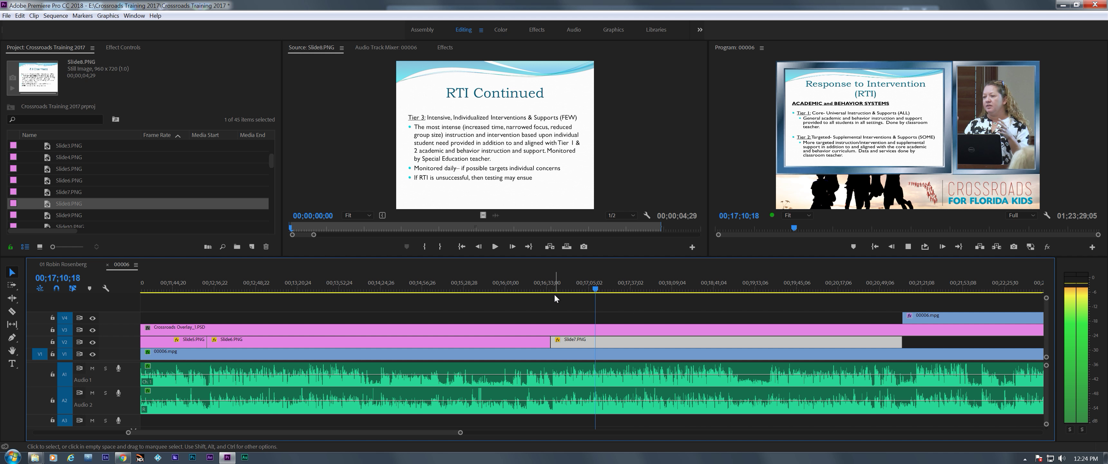
{"action": "key", "text": "space"}
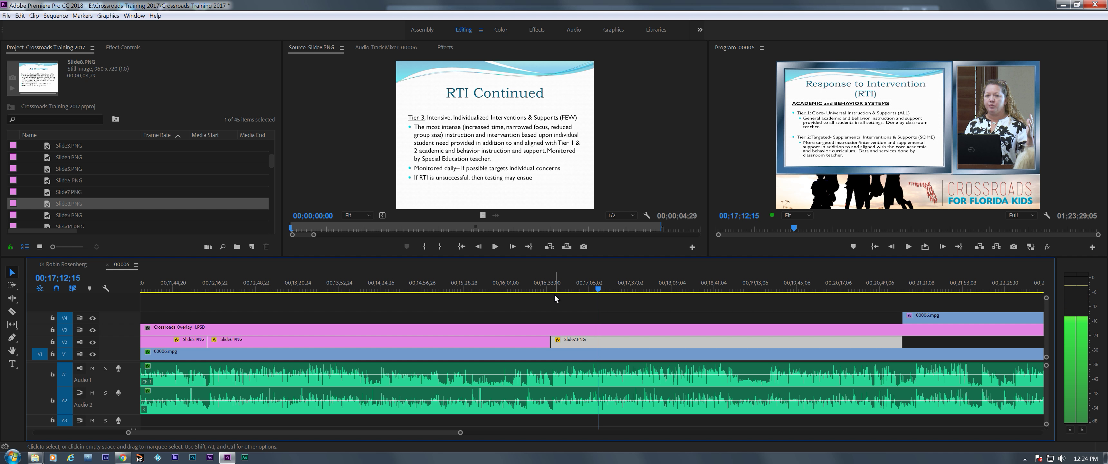